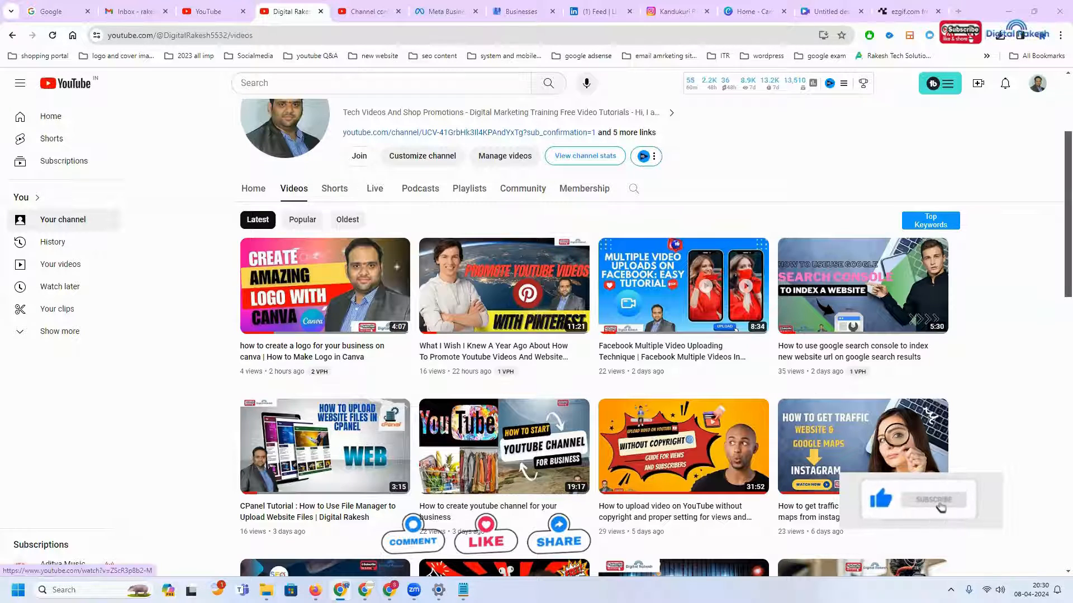
Switch to the Chrome window of the Sri laptop world account and view its Facebook page.
mouse_move(389, 590)
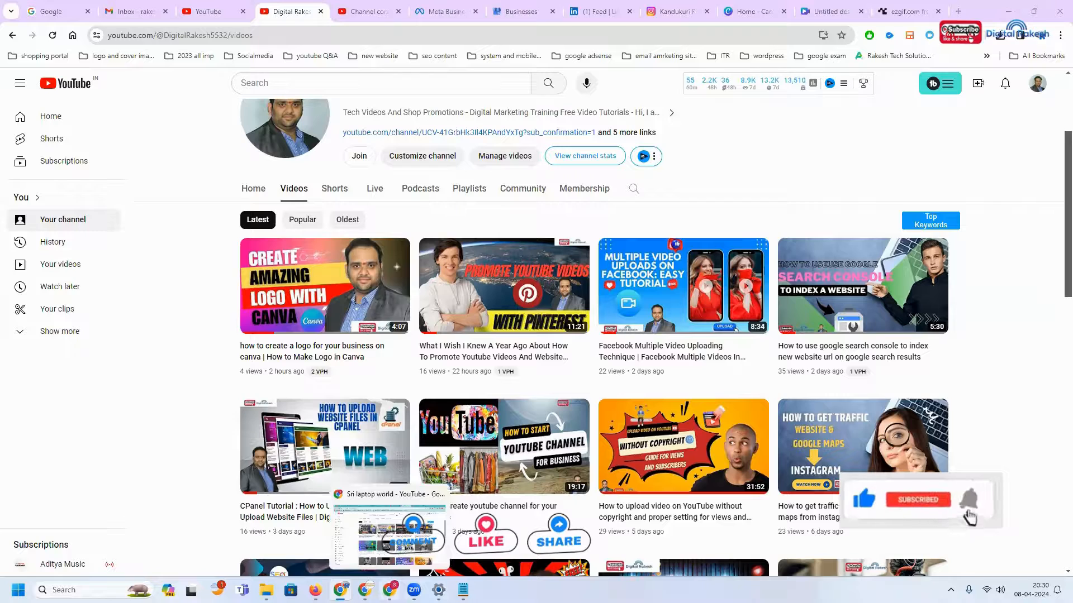
click(389, 533)
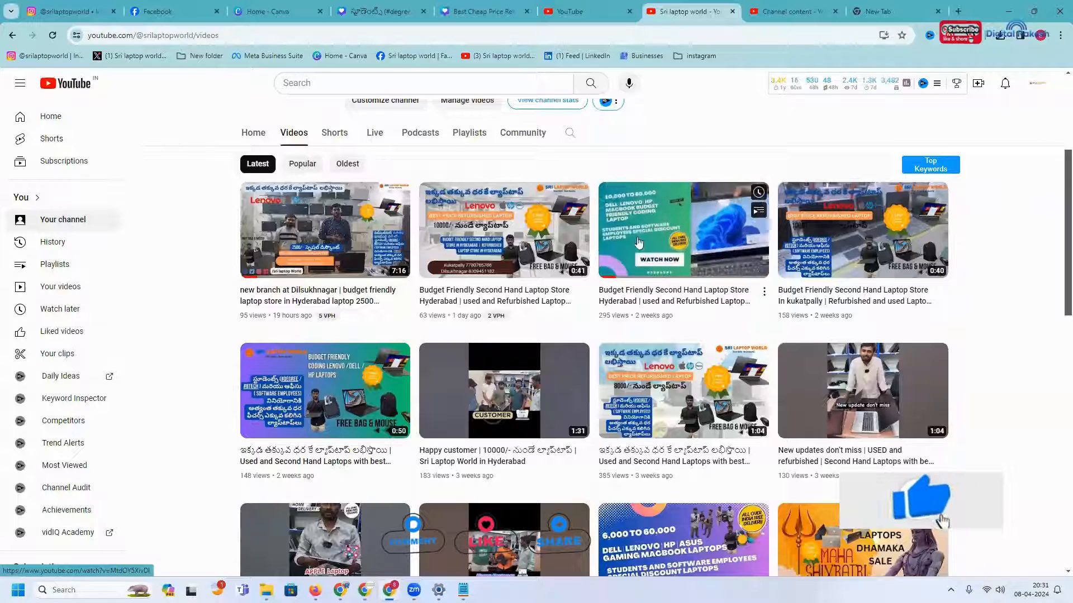
click(182, 20)
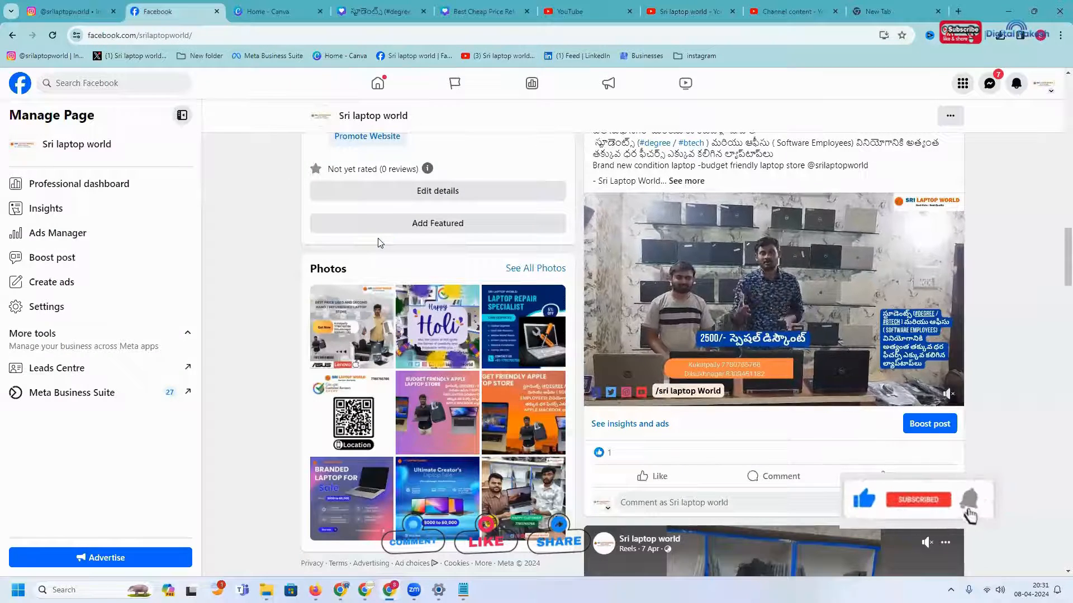
Go to facebook.com/manage, continue with the required account switch, and open the listed ad account's campaigns.
click(890, 7)
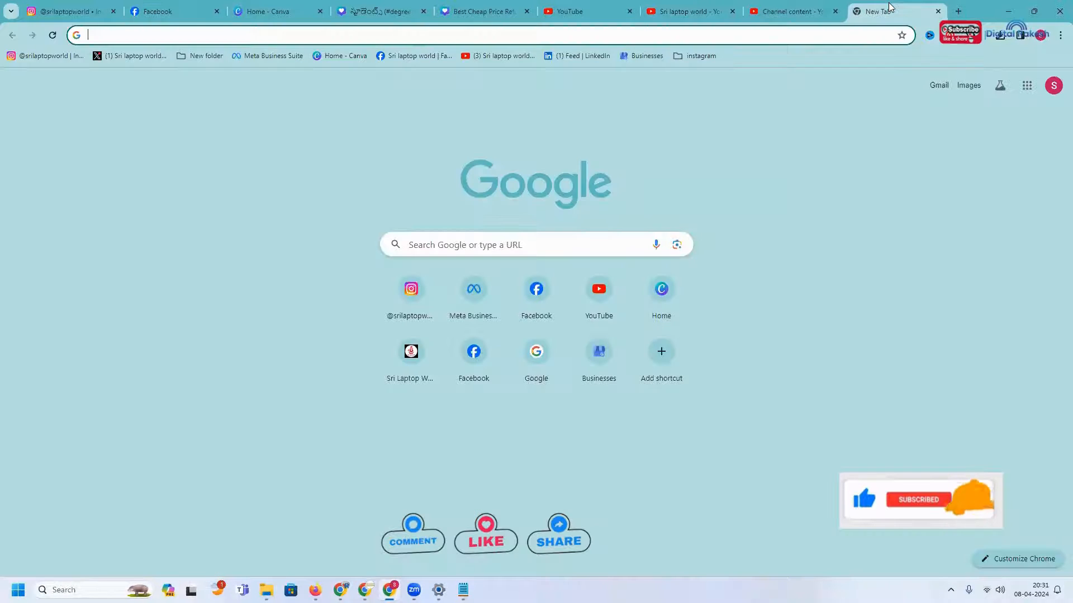
text(fa)
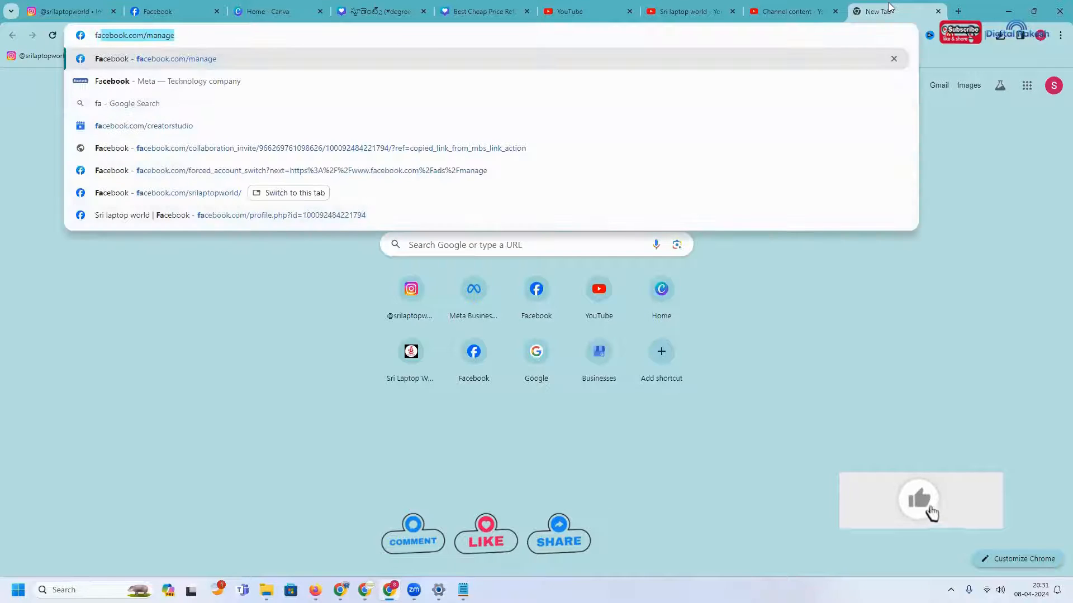
key(Return)
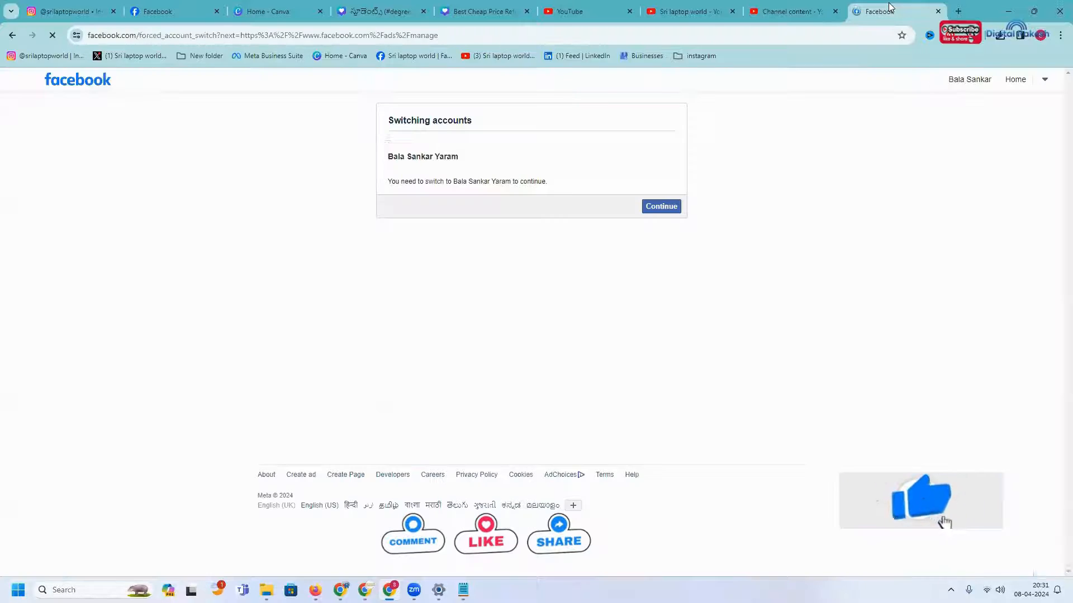
click(649, 207)
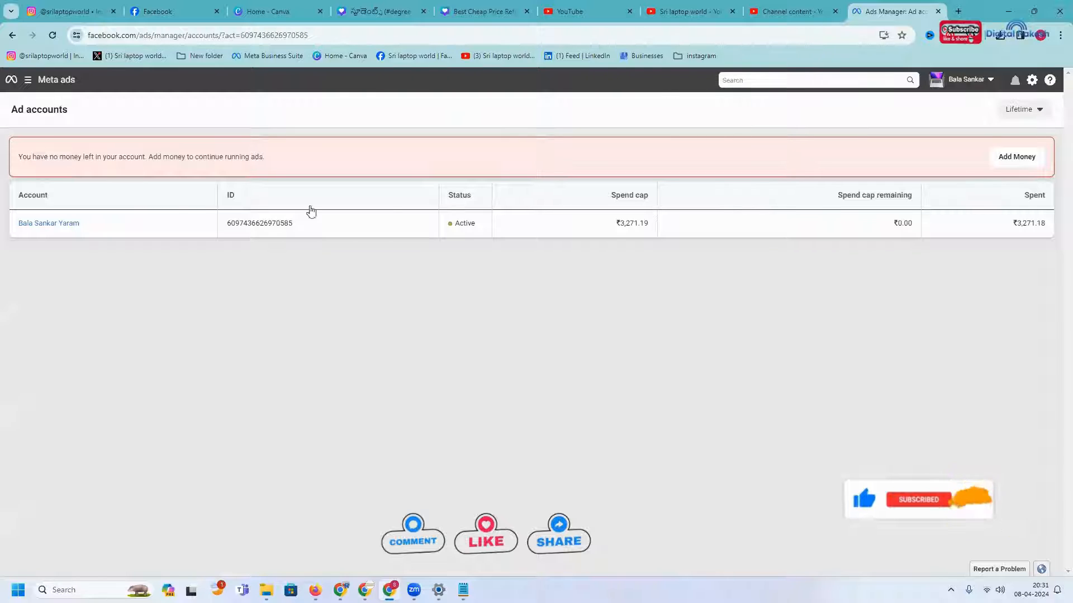
click(55, 228)
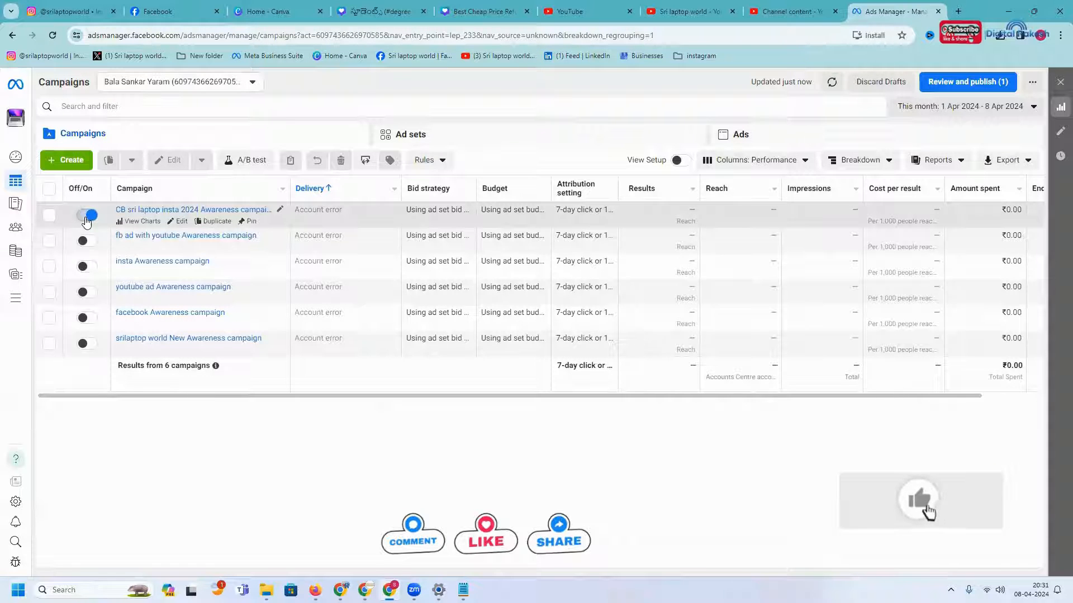
Turn off the campaign "CB sri laptop insta 2024 Awareness campaign".
mouse_move(87, 221)
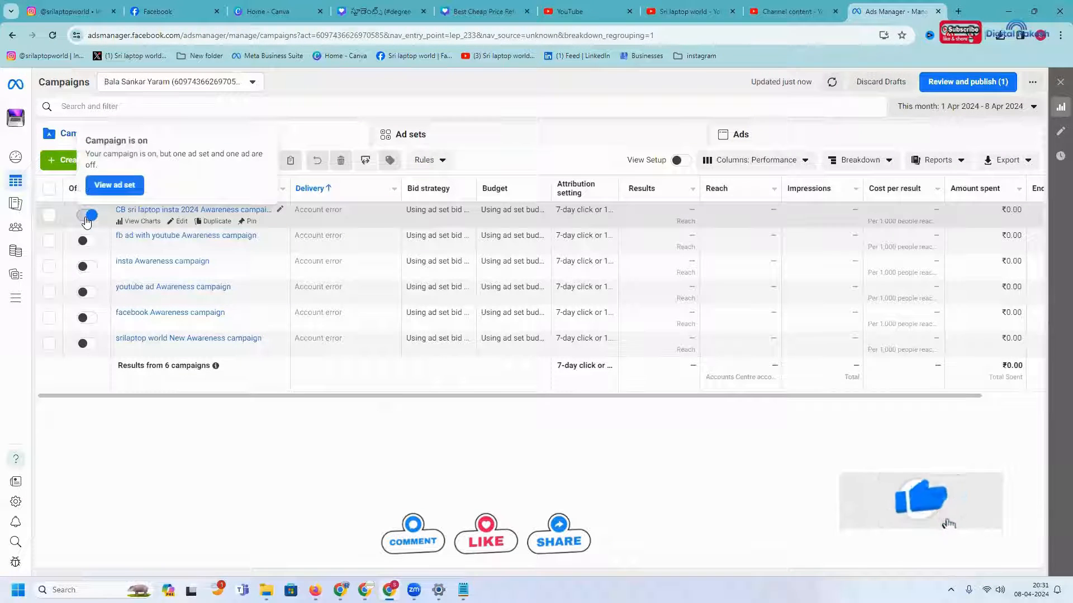
click(85, 218)
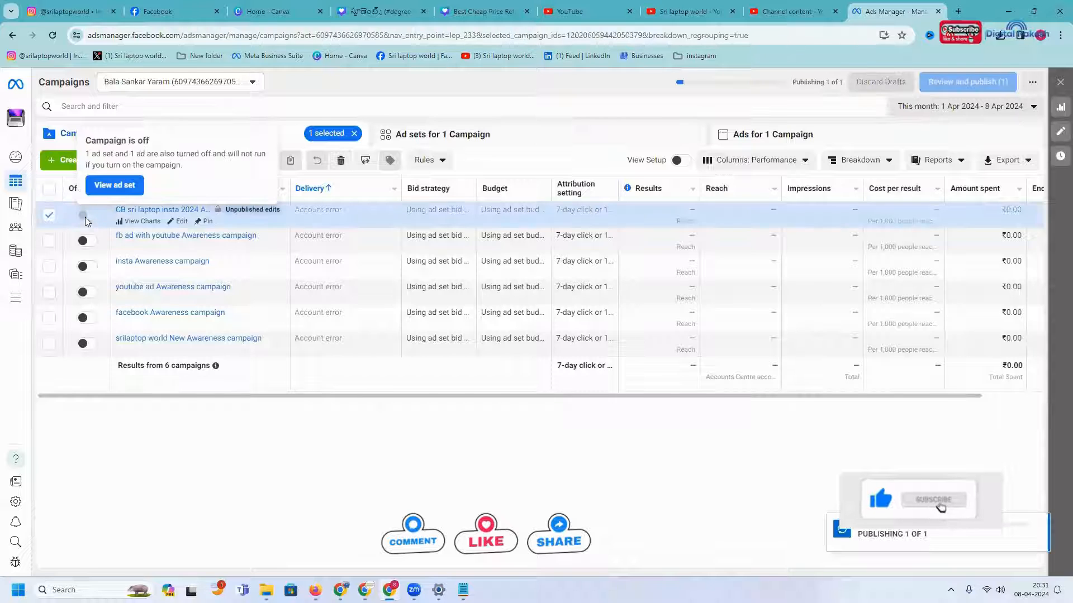
Create a new auction campaign with the Awareness objective.
click(71, 162)
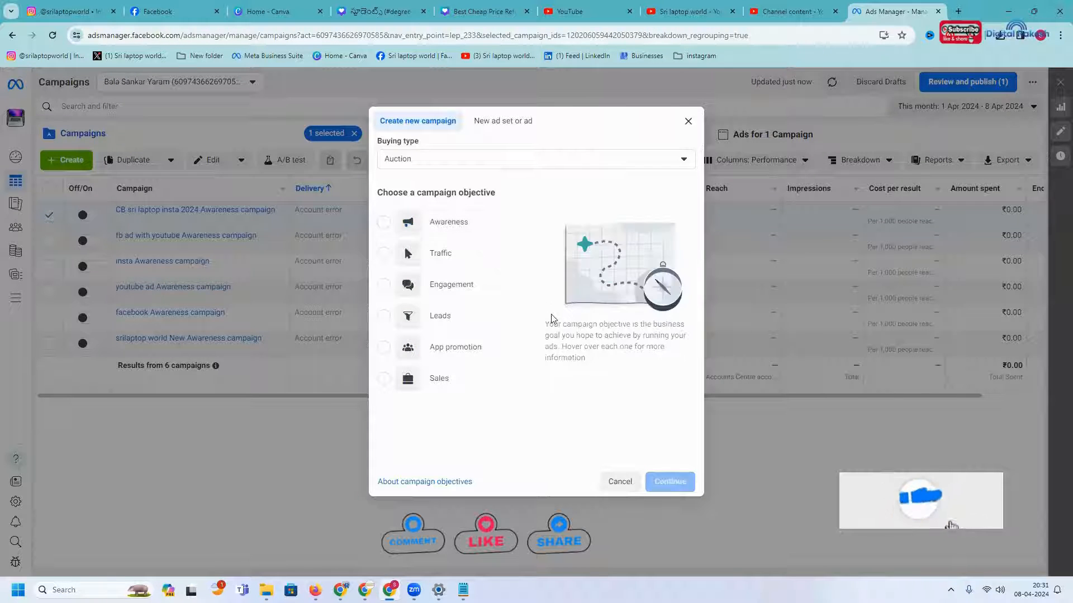
click(490, 228)
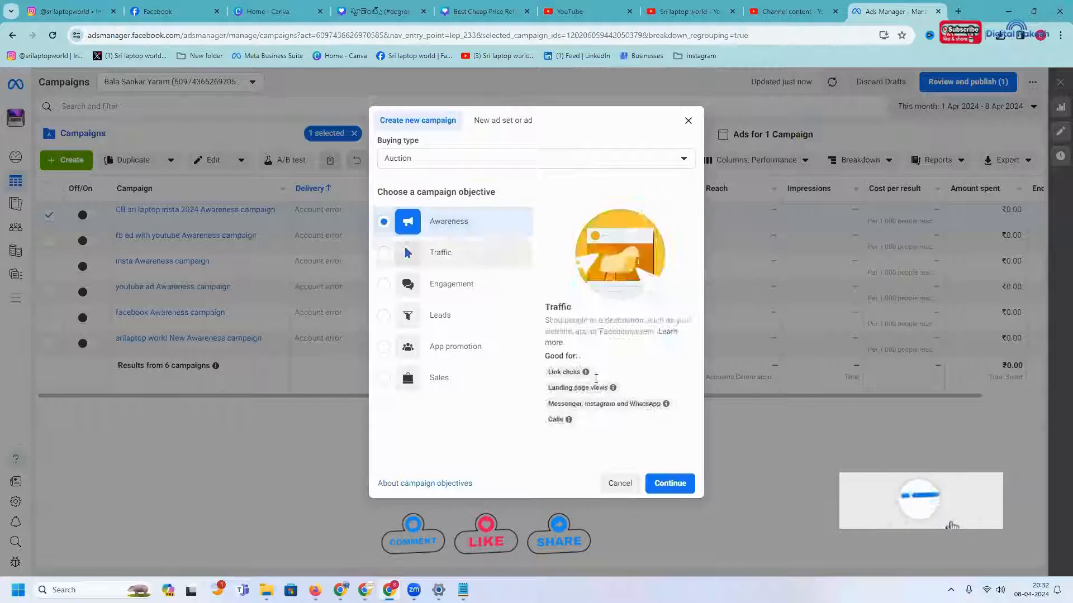
click(666, 481)
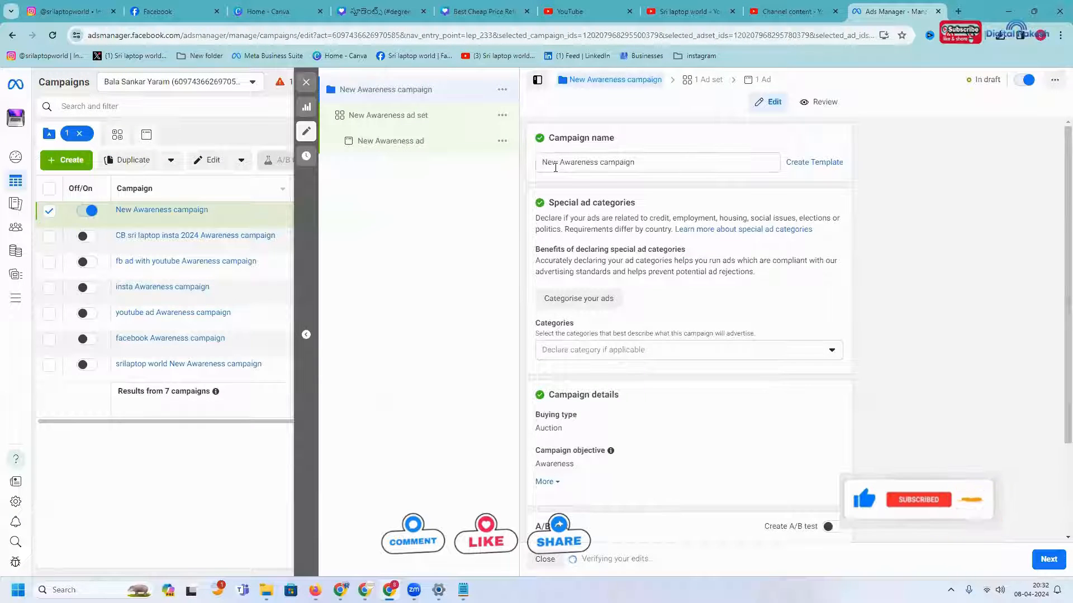
Rename the new campaign "new april ads 2024 Awareness campaign" and review its remaining campaign settings.
double_click(555, 167)
text(new-apri)
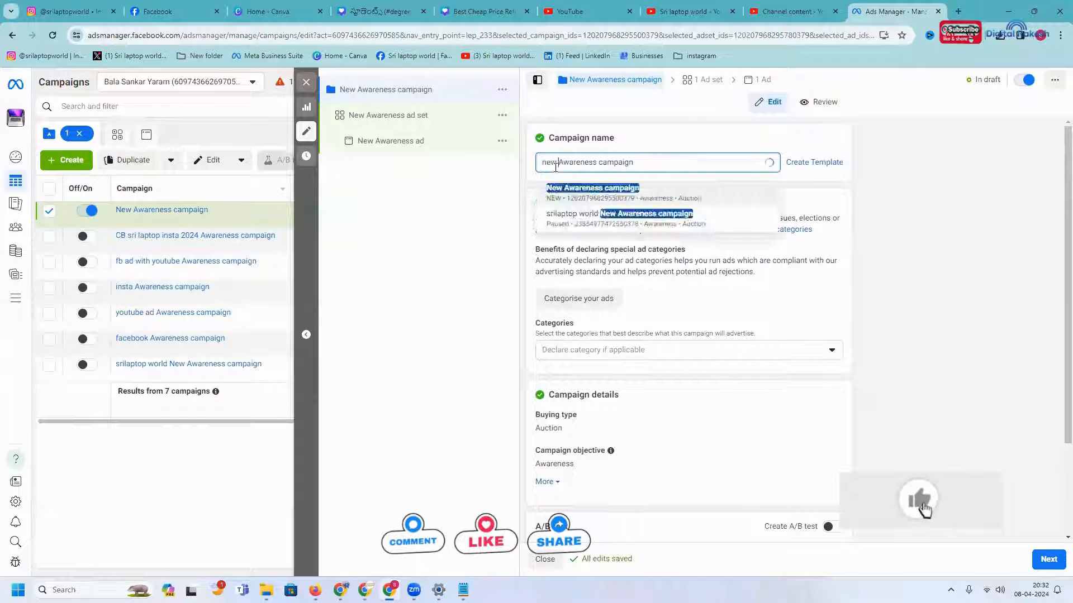
text(l ads )
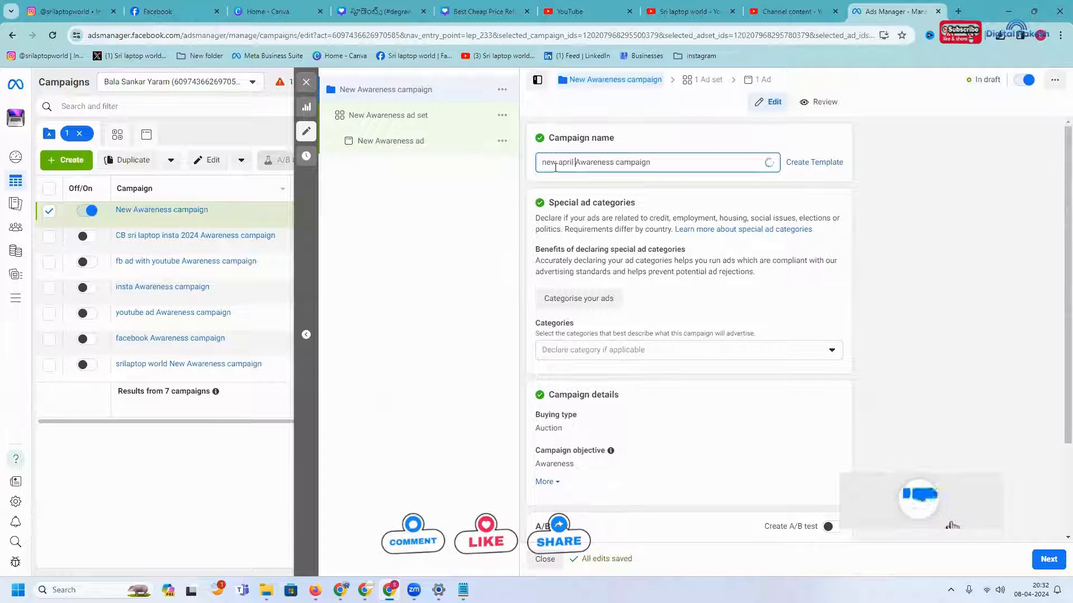
text(2024)
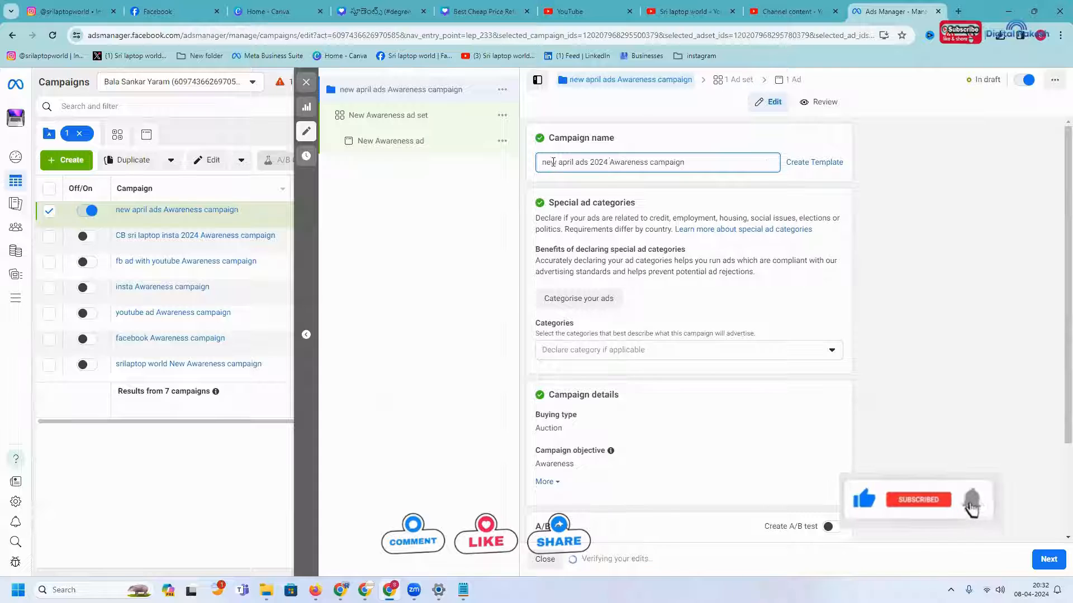
scroll(586, 263, down, 2)
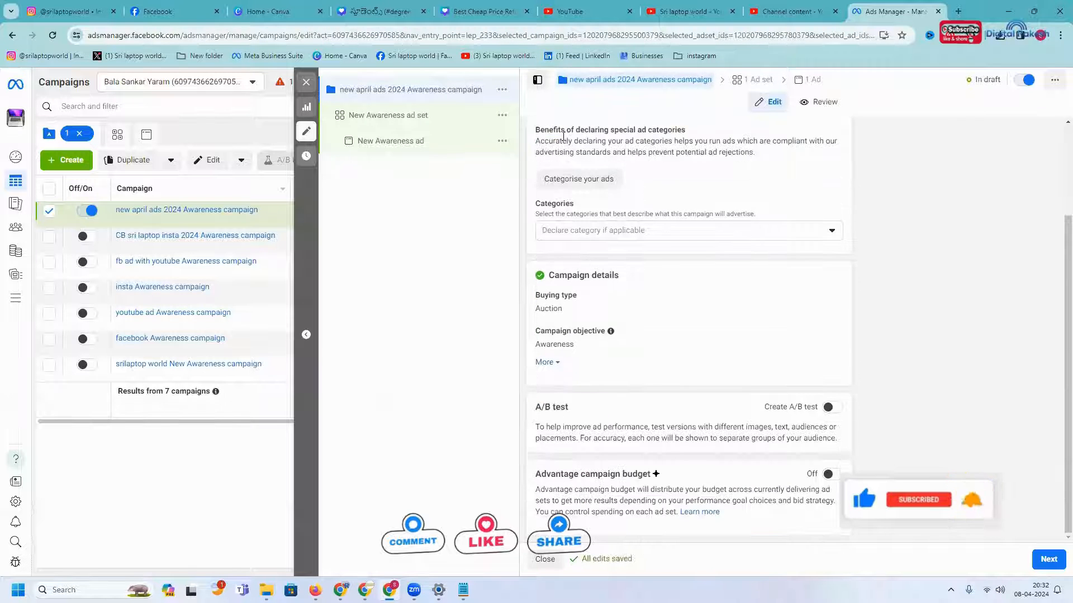
scroll(561, 167, up, 2)
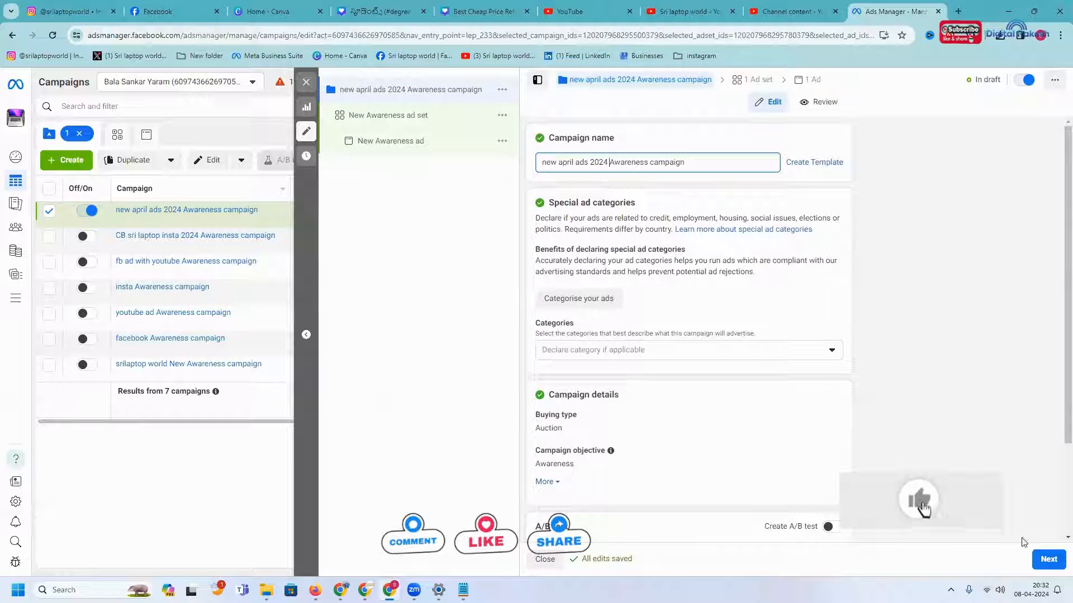
Proceed to the ad set settings and name the ad set "sri laptop world Awareness ad set".
click(1046, 559)
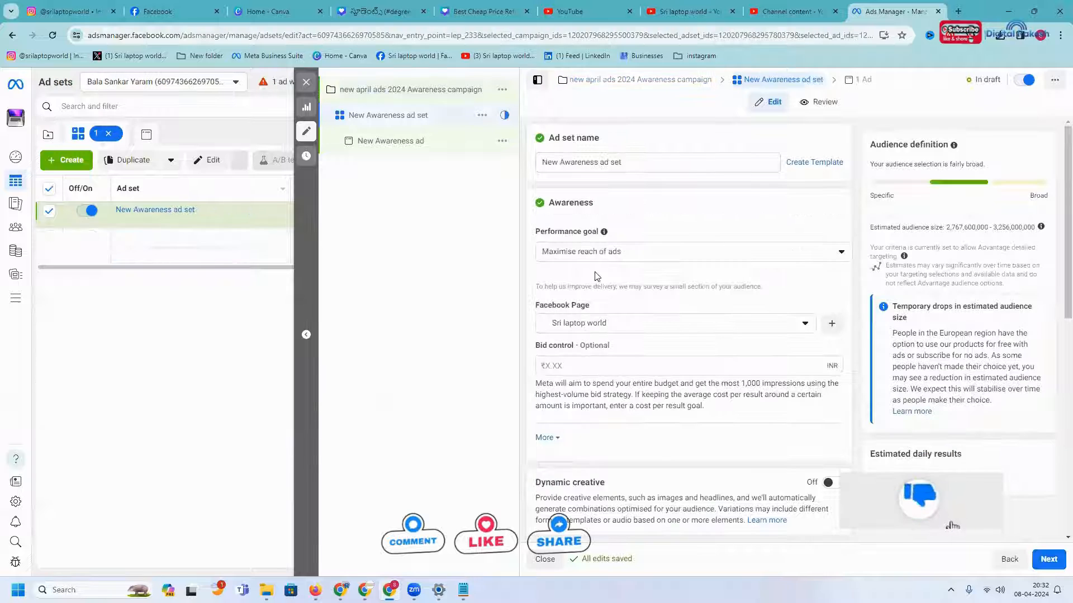
double_click(548, 162)
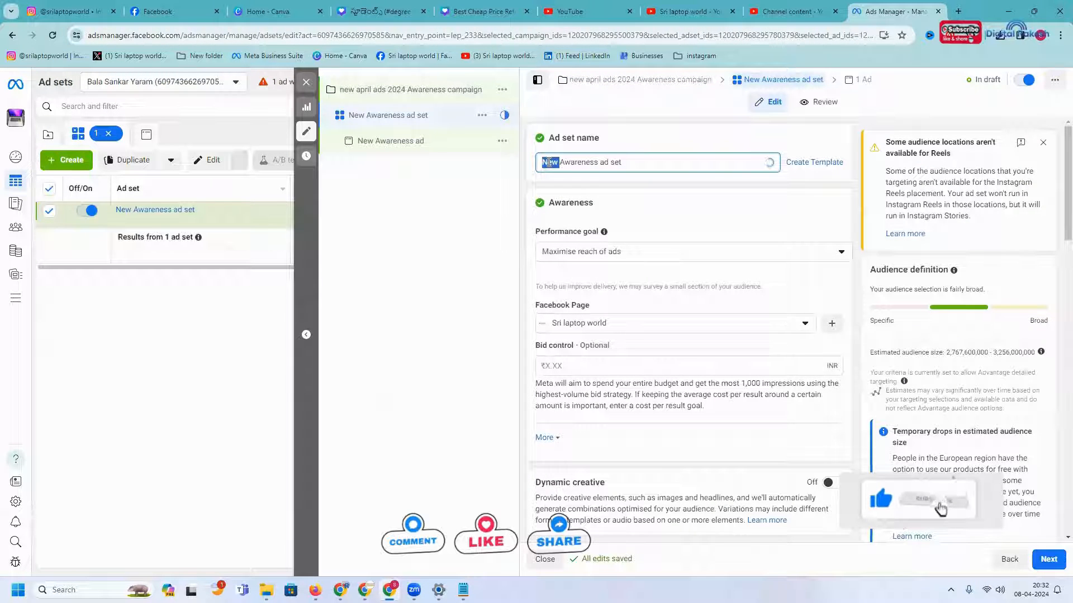
text(sri)
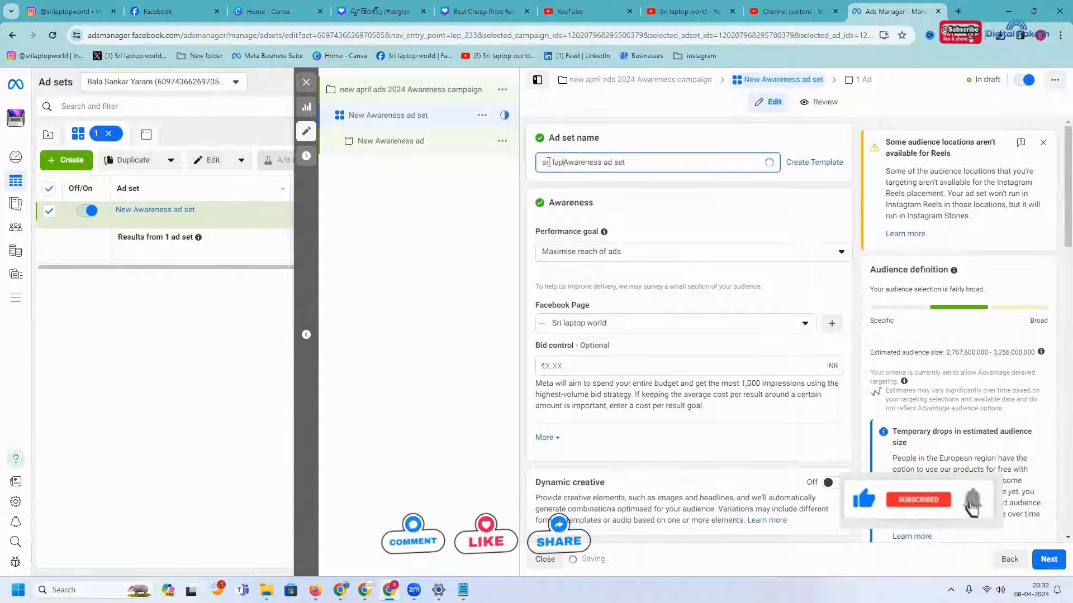
text( laptop world)
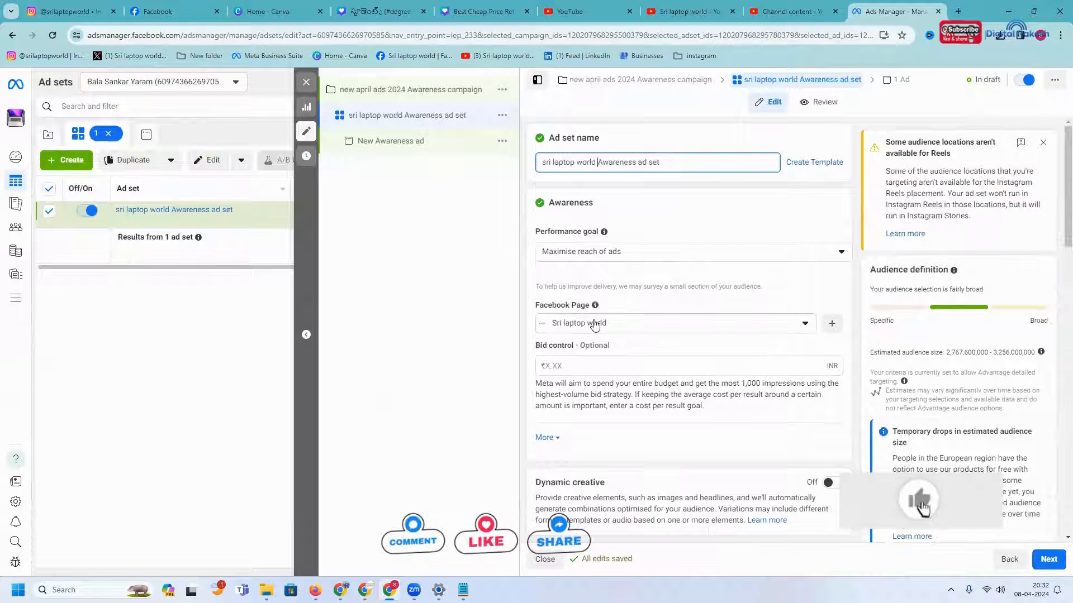
Look over the performance goal options and set the ad set's daily budget to ₹100.
click(567, 255)
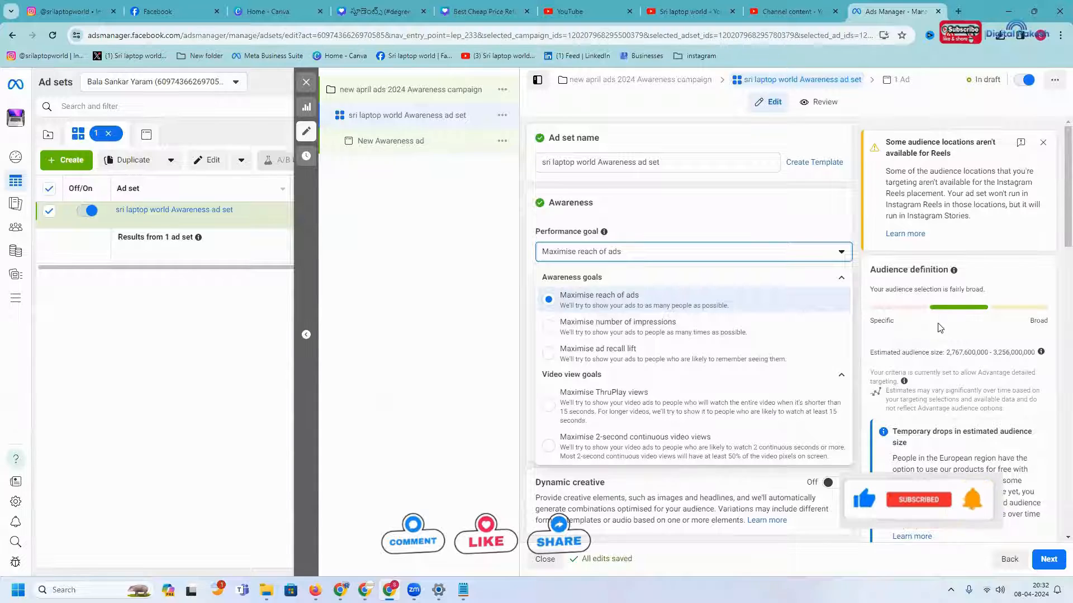
scroll(938, 327, down, 10)
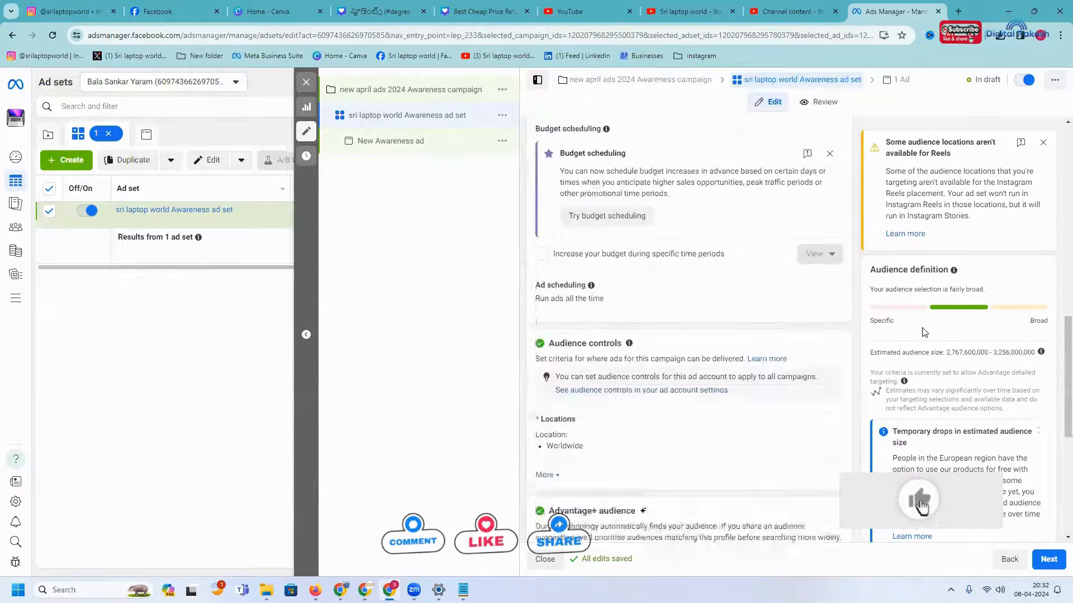
scroll(923, 332, up, 10)
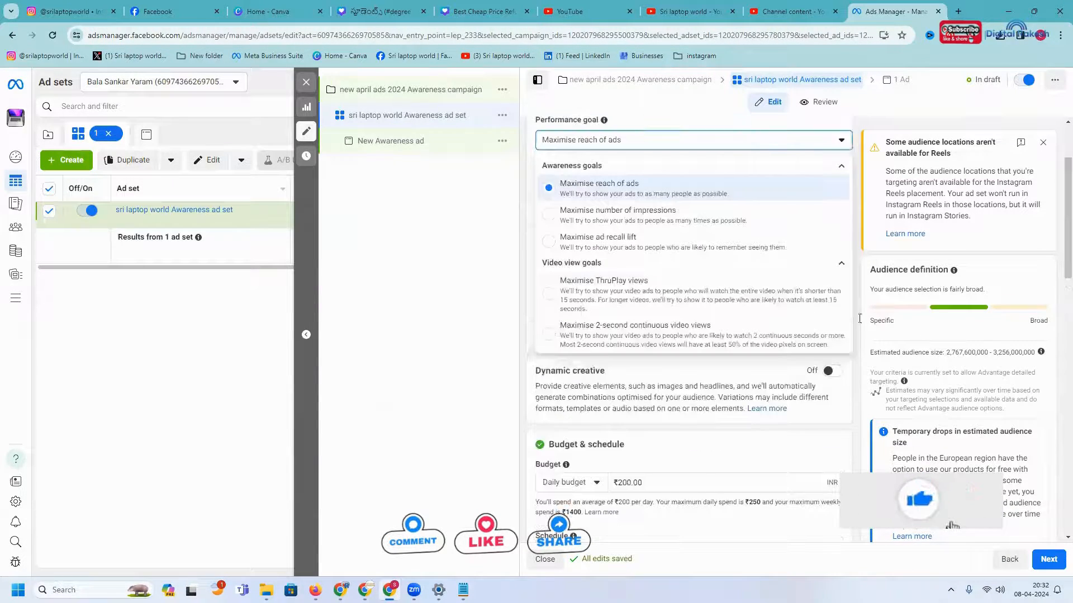
triple_click(641, 481)
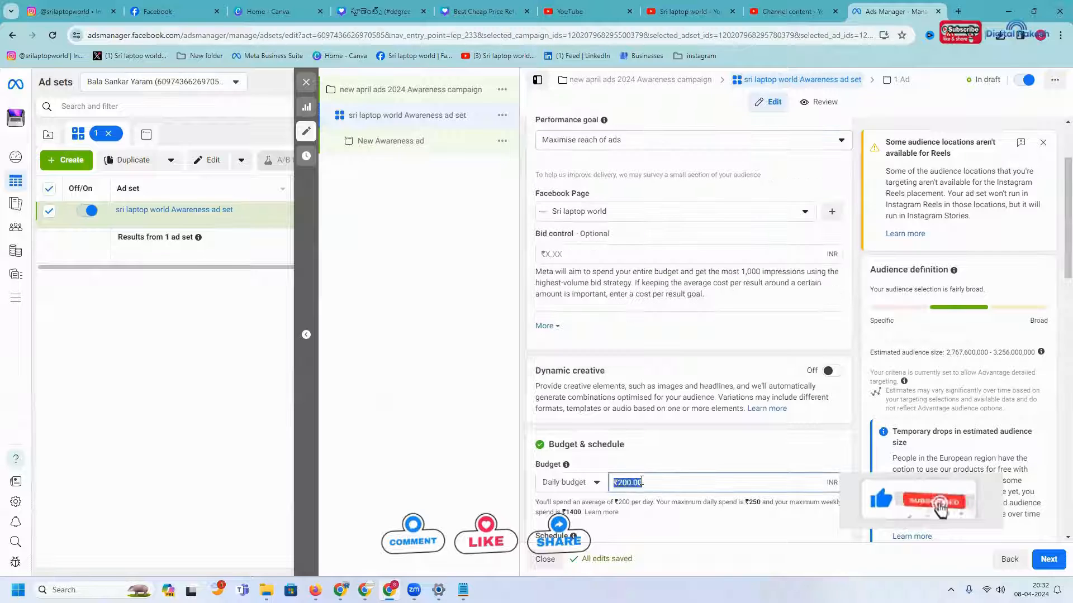
text(100)
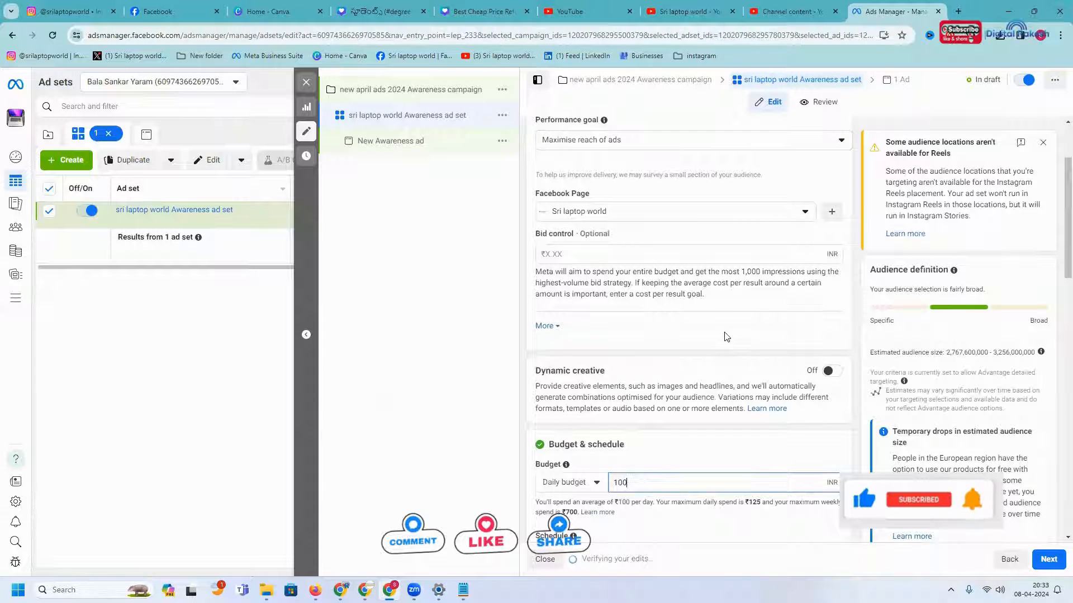
scroll(726, 337, up, 2)
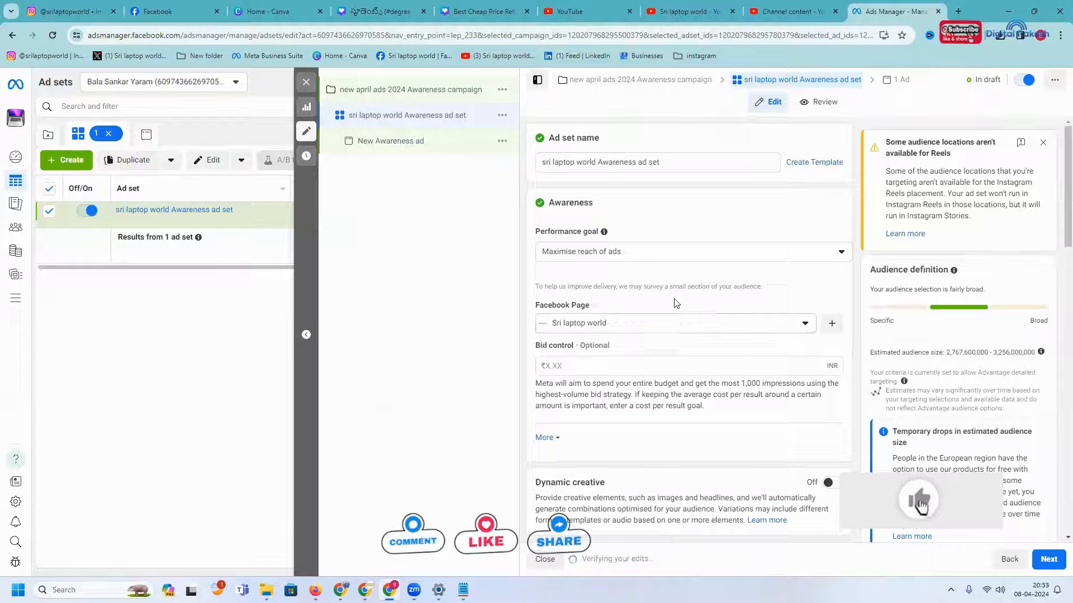
scroll(676, 303, down, 5)
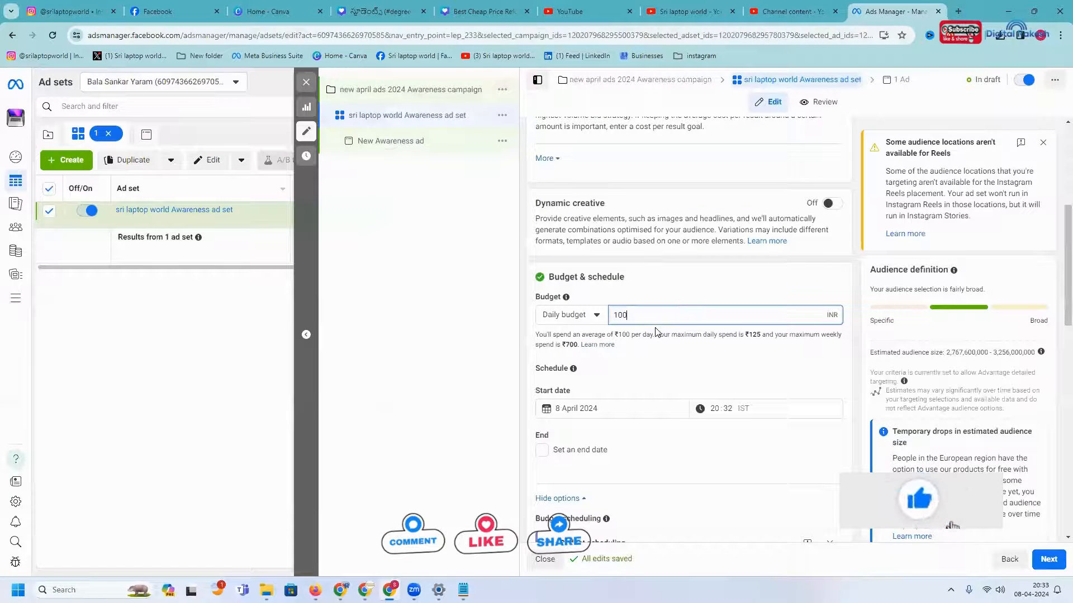
Choose Maximise reach of ads as the ad set's performance goal.
scroll(656, 332, up, 5)
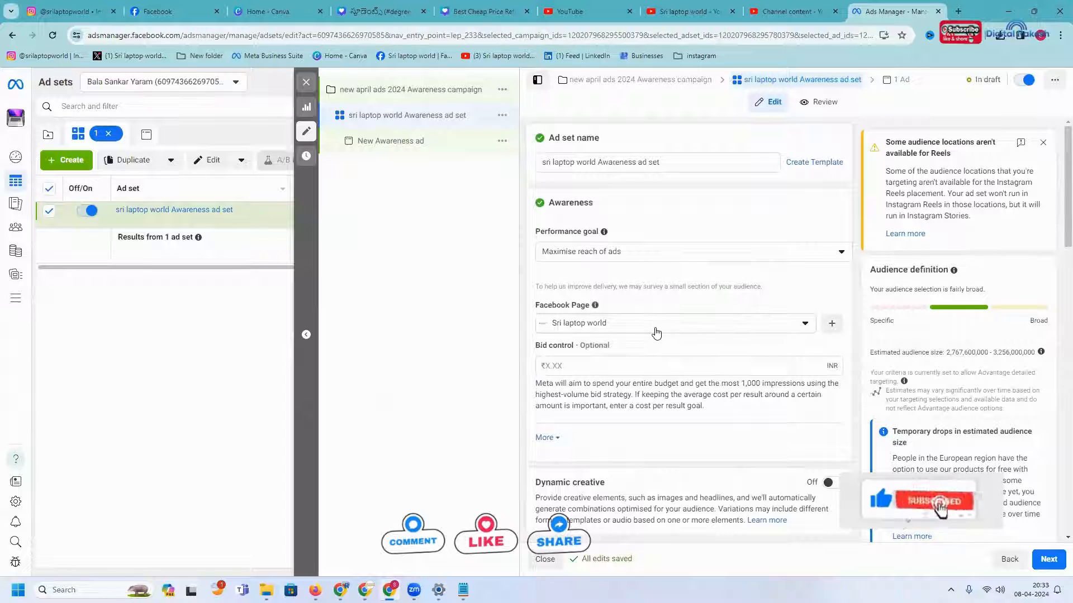
click(606, 254)
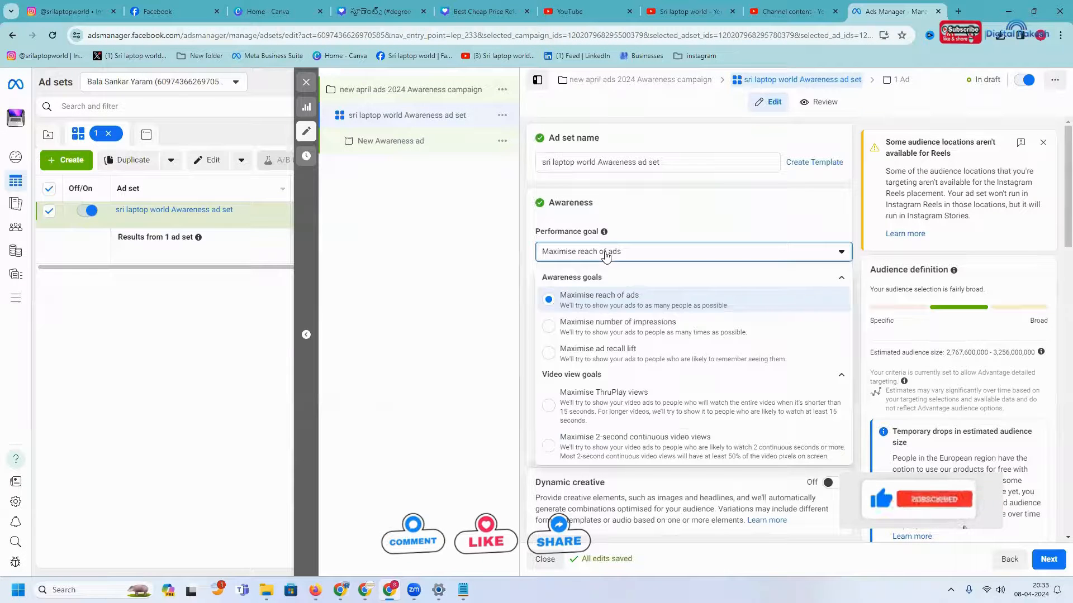
click(607, 302)
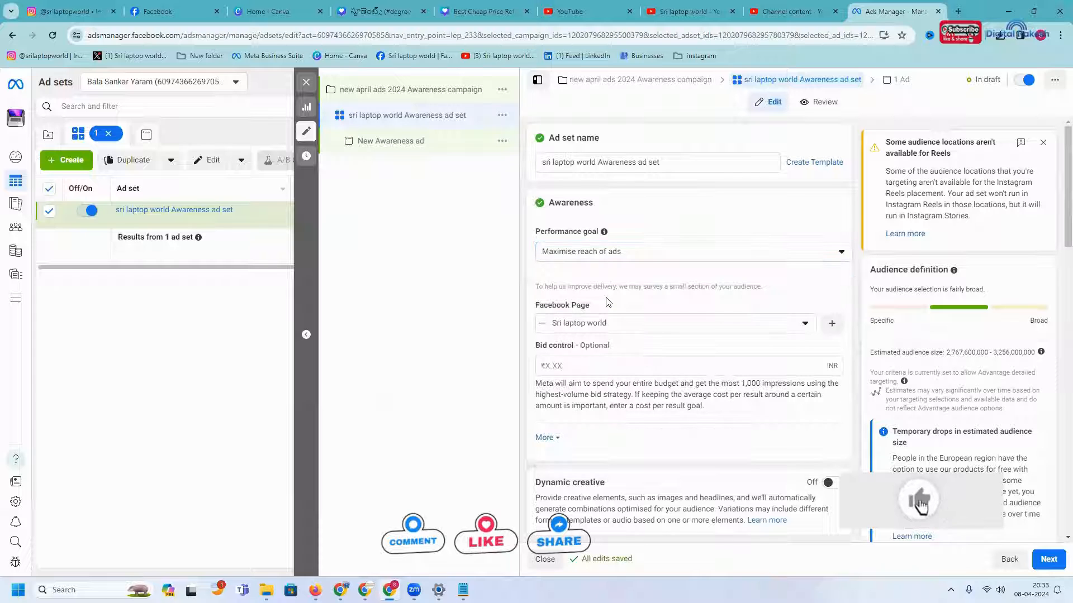
Try lower daily budgets of ₹83.60 and ₹83.80 for the ad set.
scroll(580, 364, down, 7)
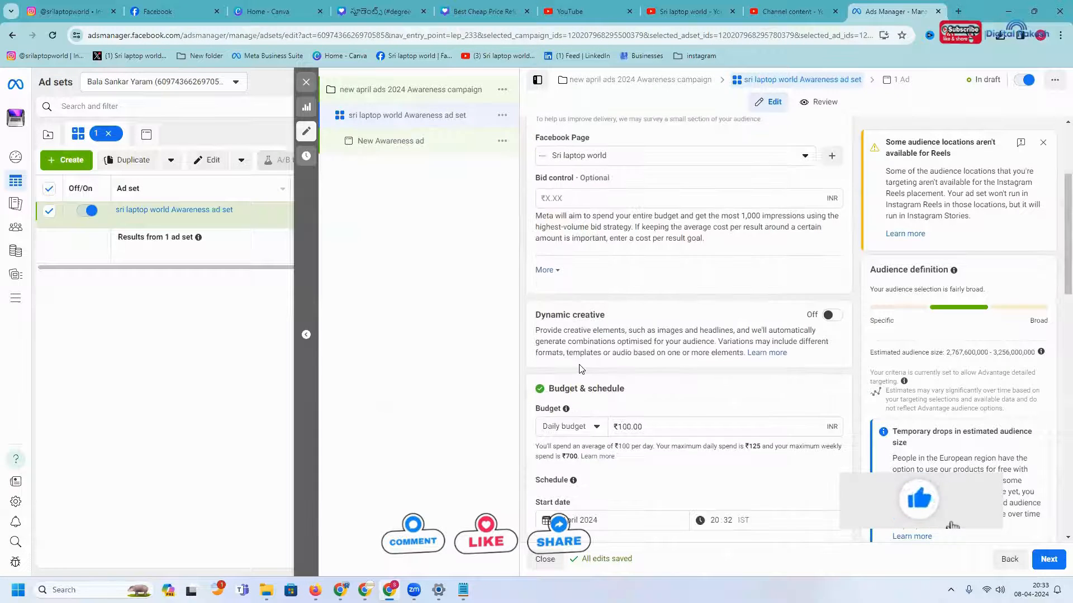
double_click(622, 204)
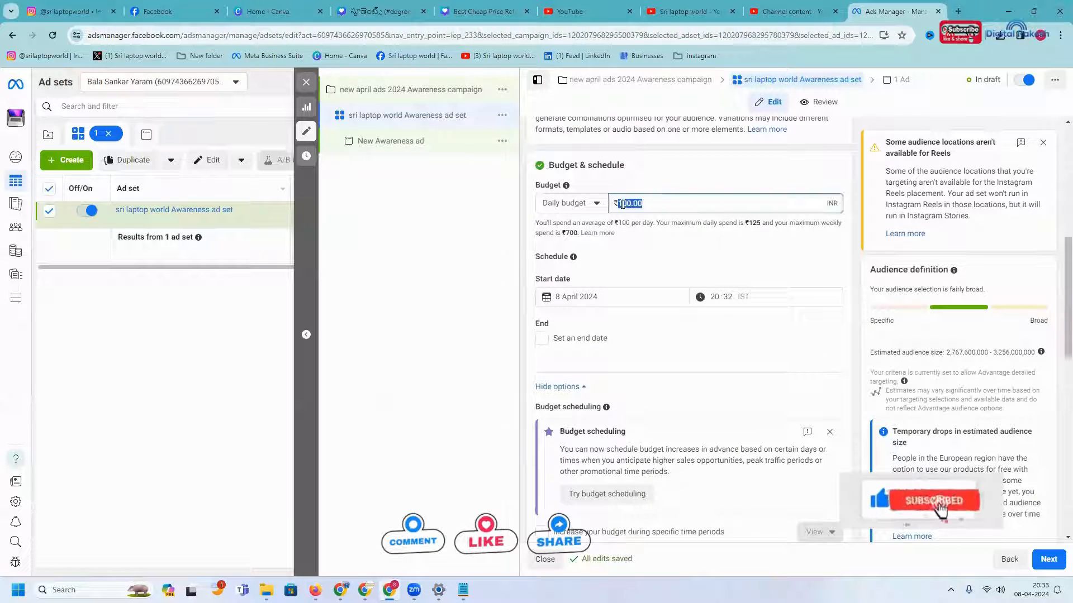
text(8)
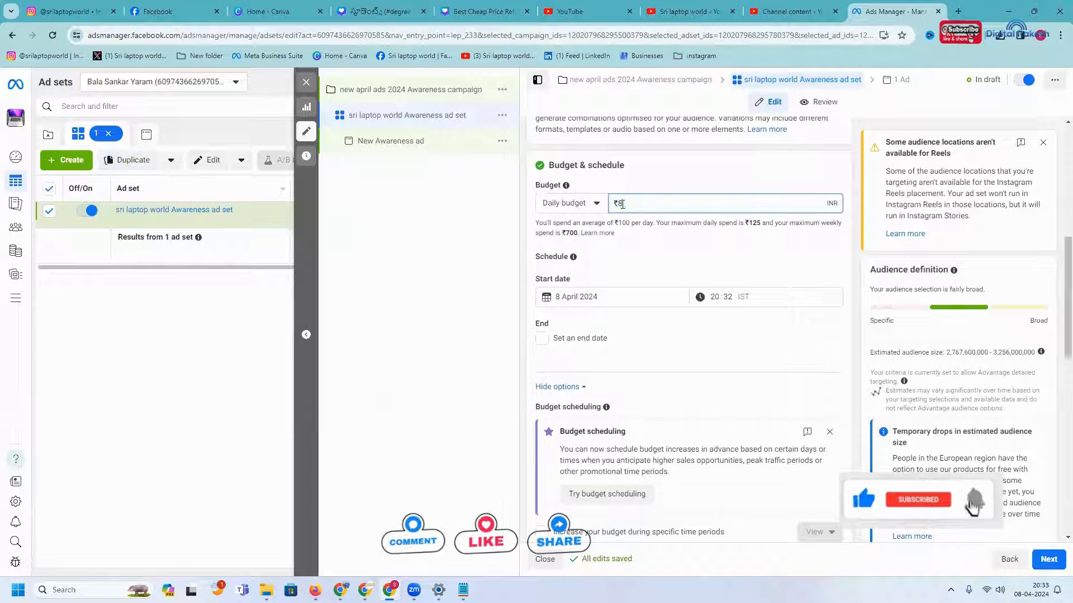
text(3060)
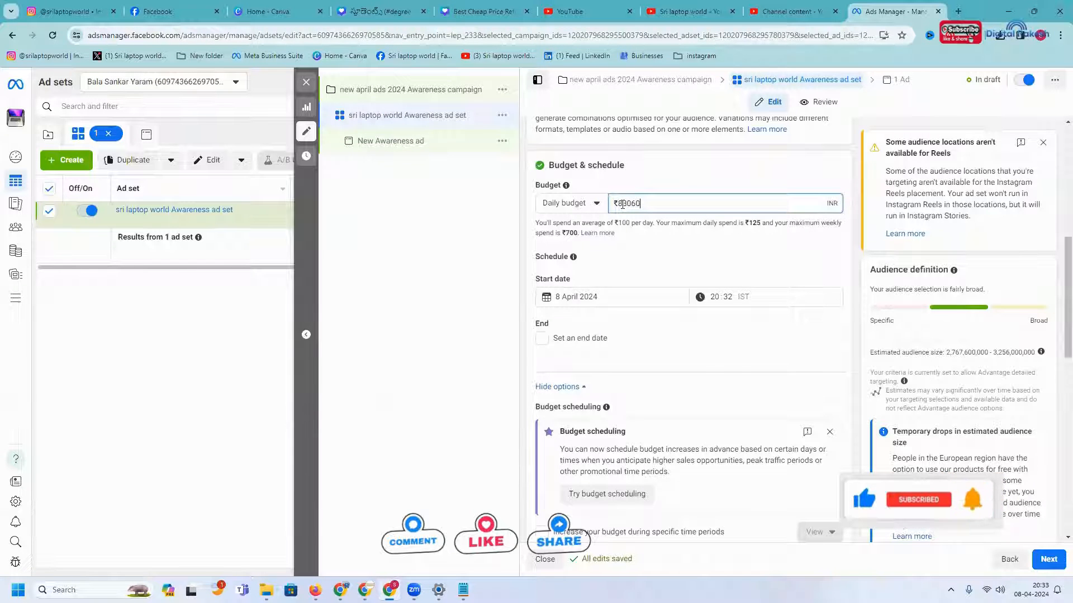
key(BackSpace)
key(BackSpace)
key(BackSpace)
key(BackSpace)
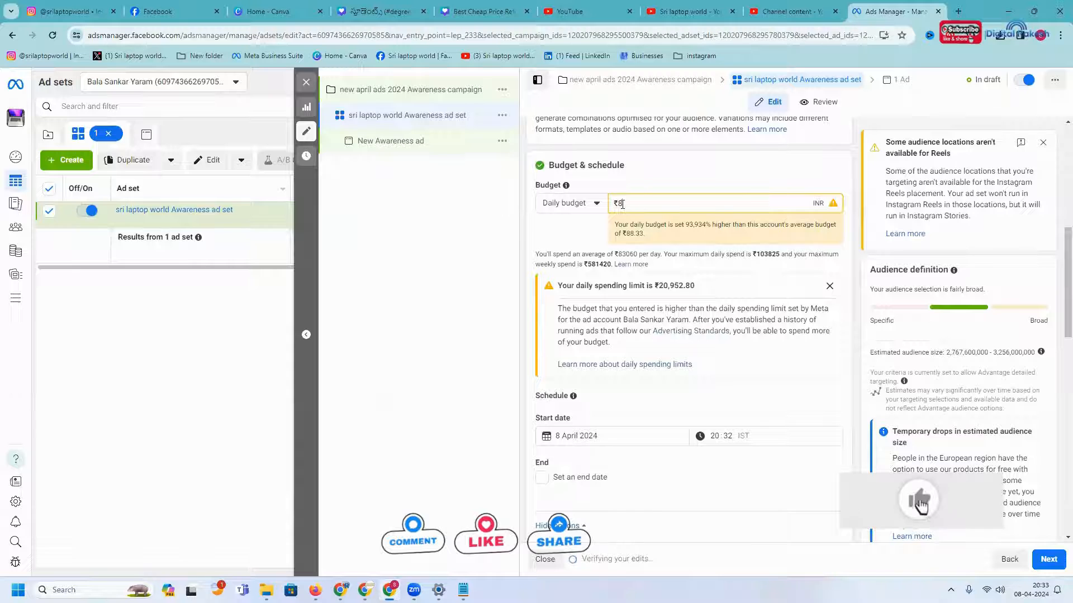
text(3.60)
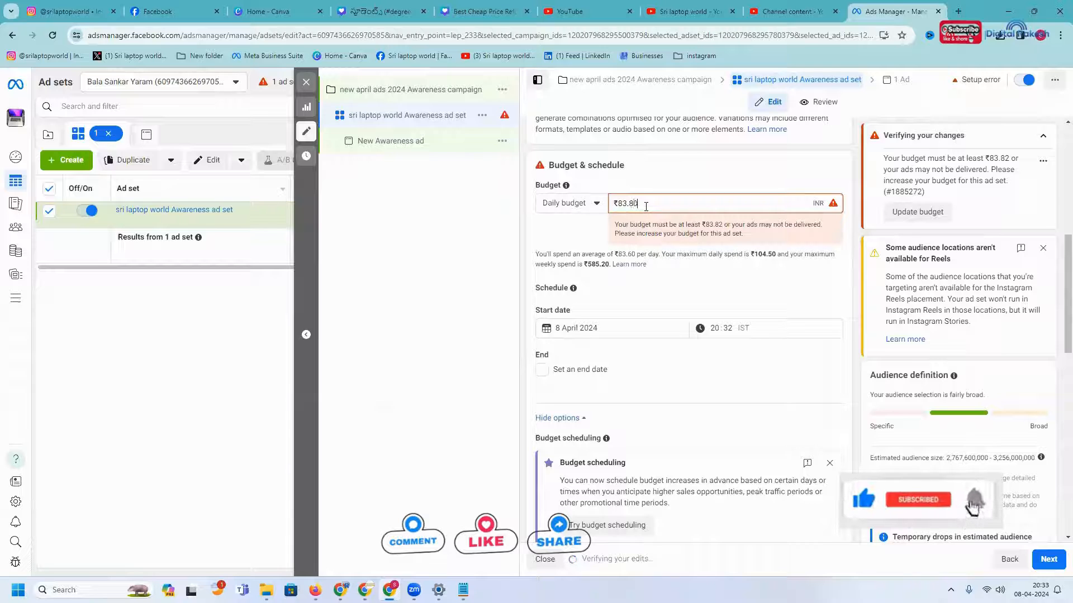
key(BackSpace)
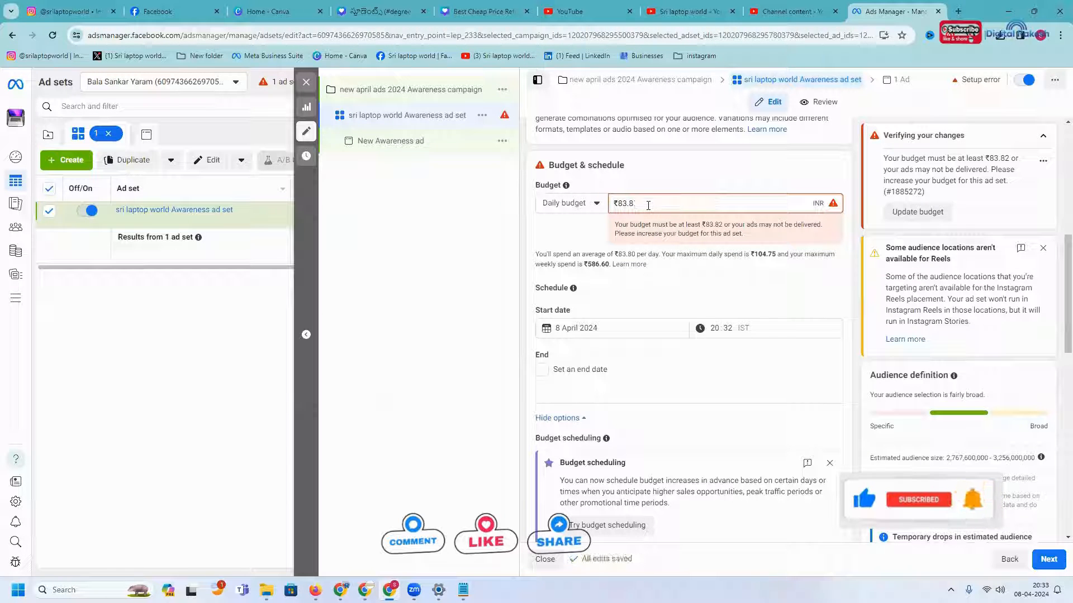
Set the ad set's daily budget to ₹84.
double_click(648, 205)
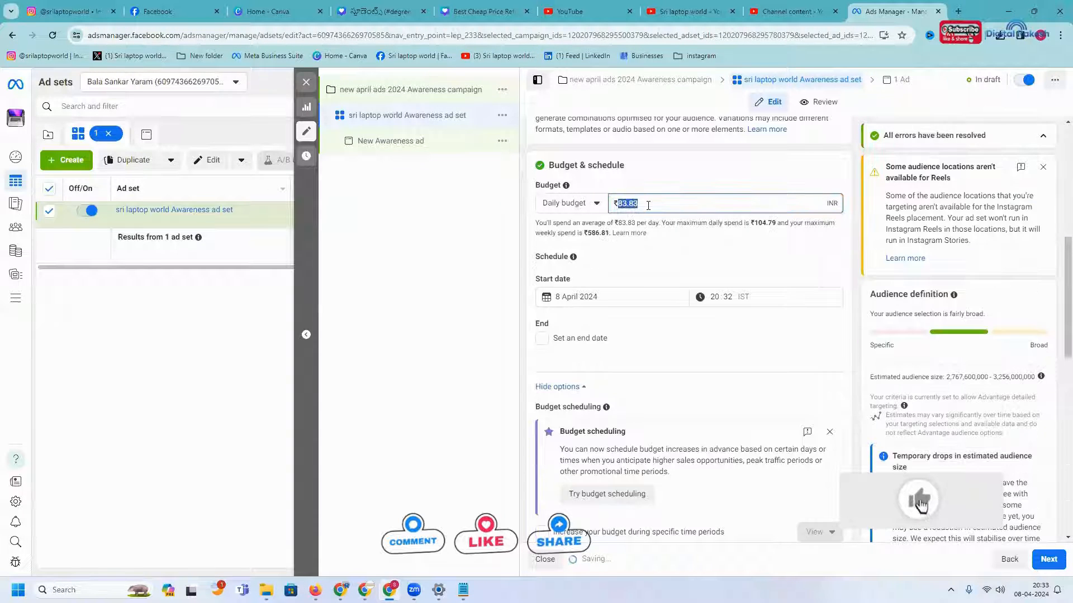
text(84)
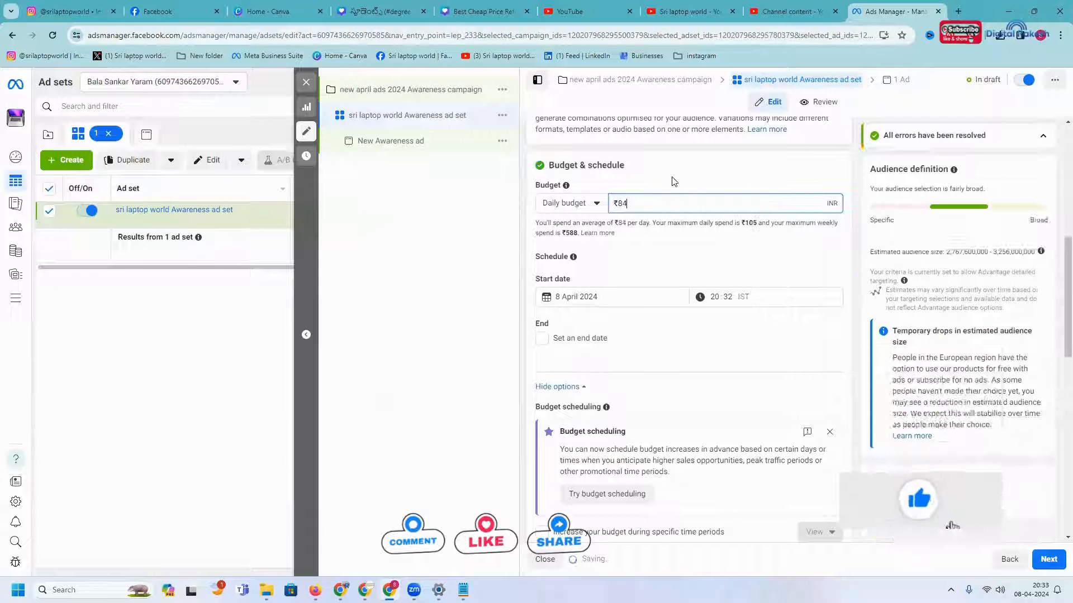
click(673, 180)
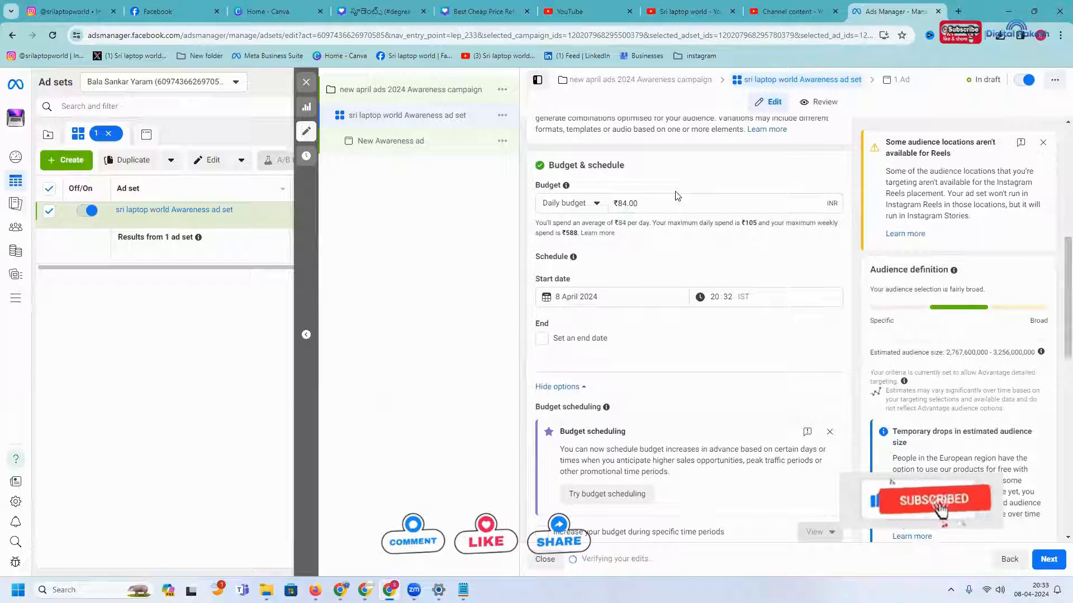
Open the ad set's audience locations for editing.
scroll(625, 217, down, 7)
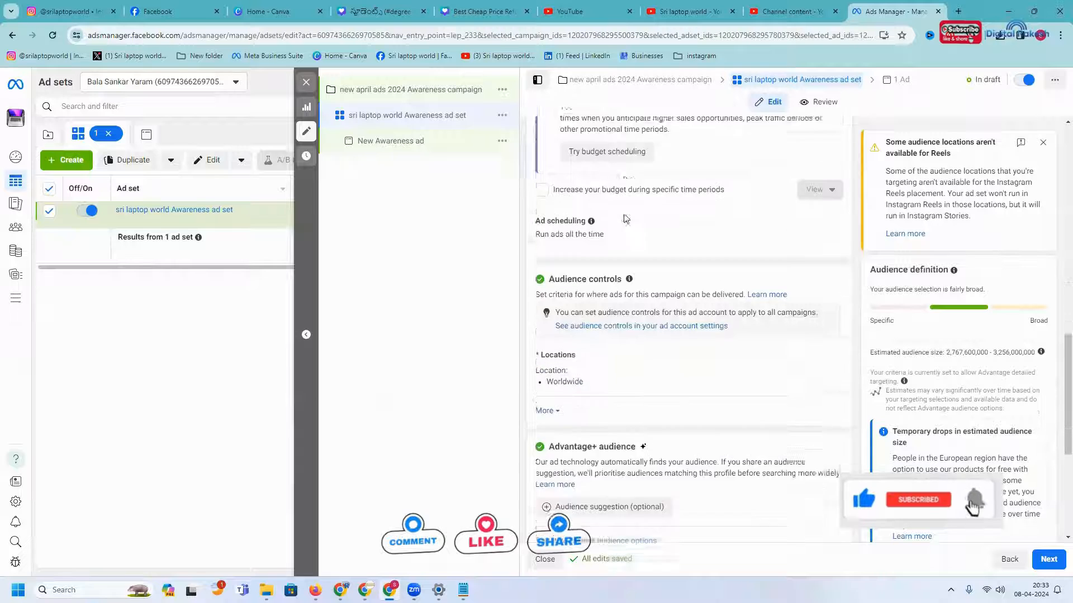
scroll(624, 218, down, 1)
click(830, 199)
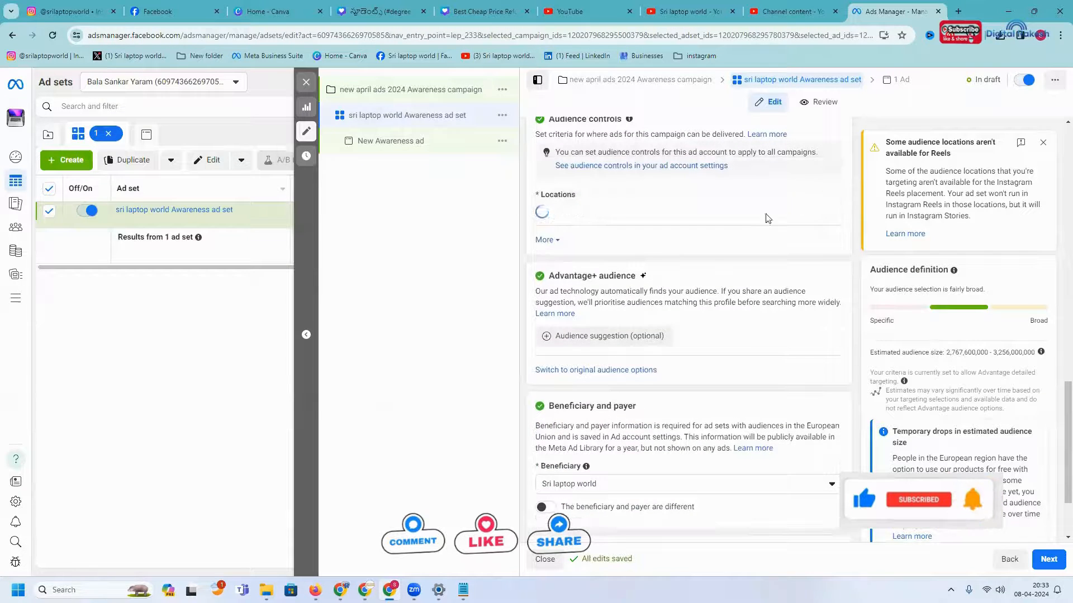
Try Hyderabad, Telangana, India as the audience location and remove it again.
click(633, 281)
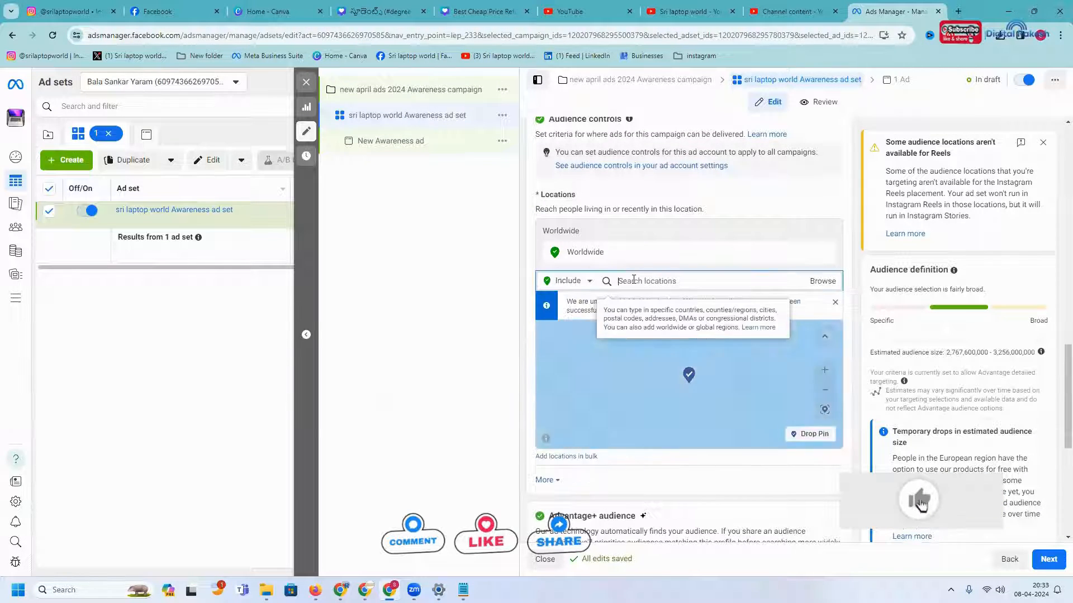
text(H)
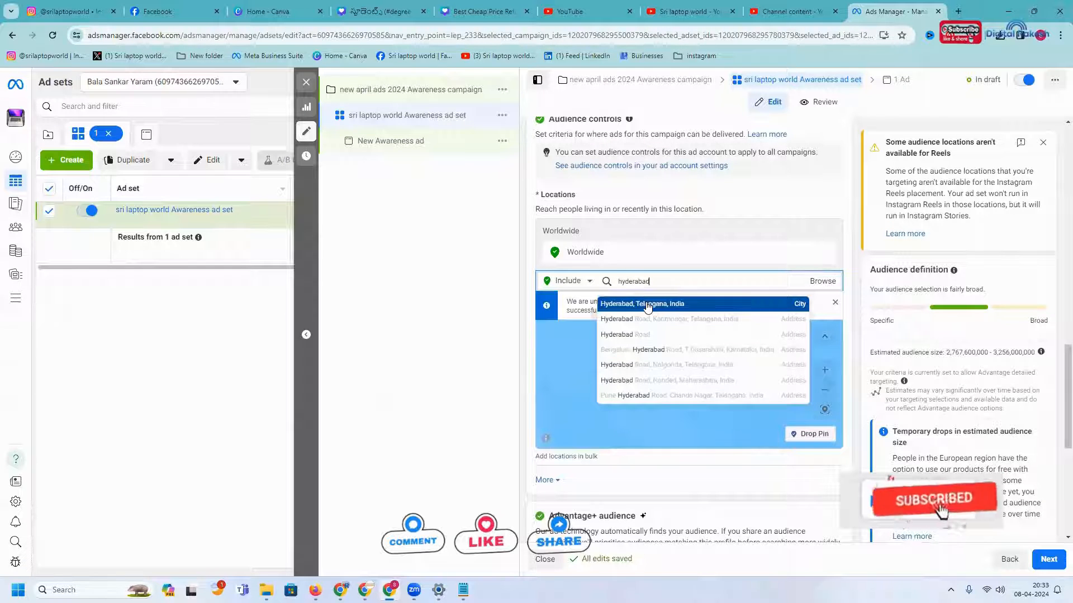
click(647, 305)
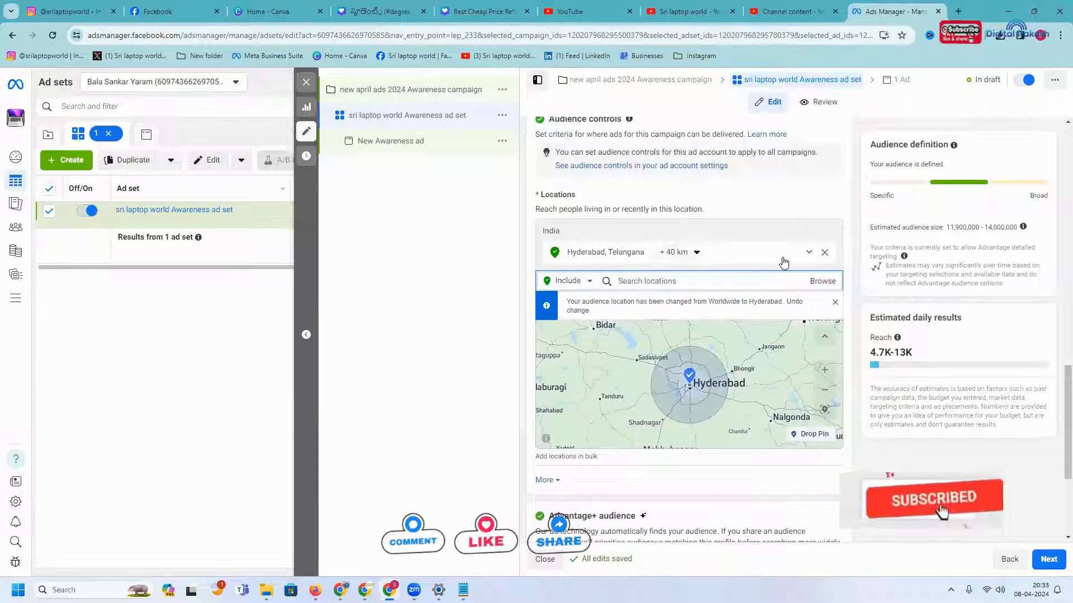
click(805, 256)
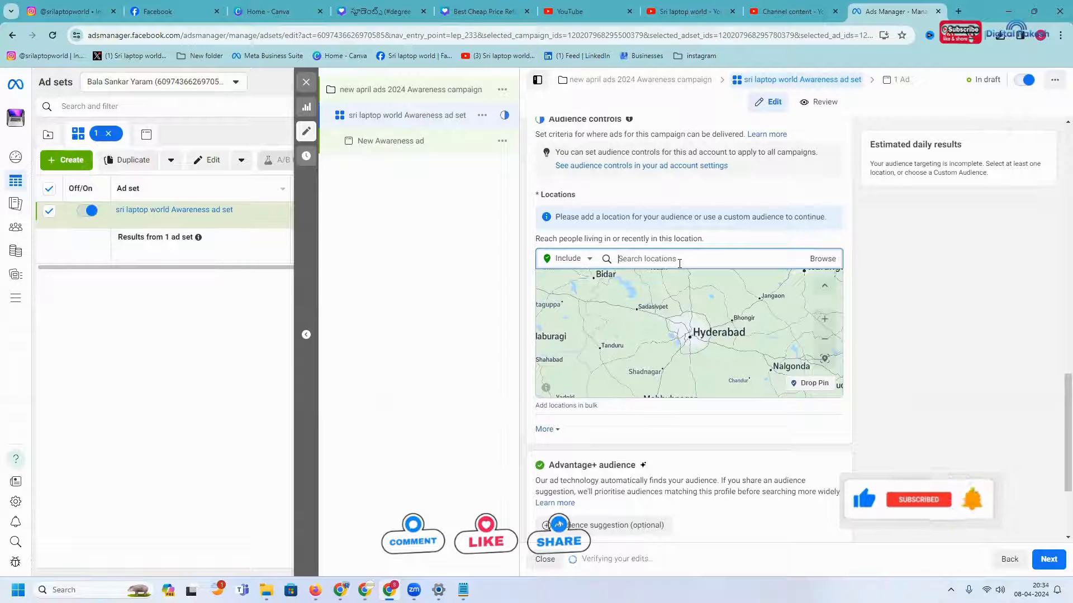
Include the neighbourhoods Dilsukh Nagar and Kukatpally, Telangana, India as audience locations.
text(dilsukh)
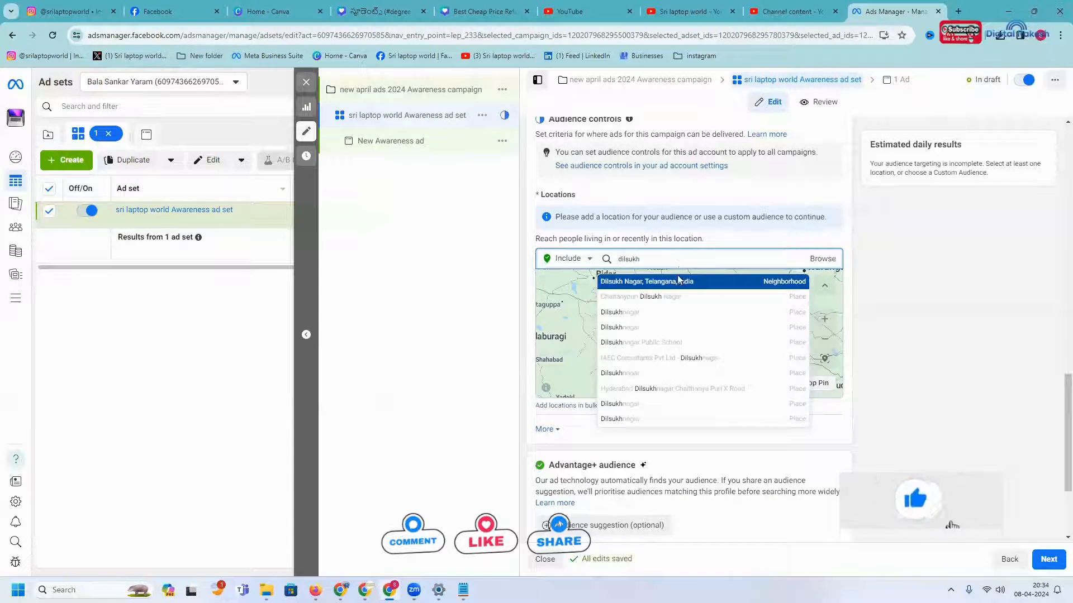
click(678, 280)
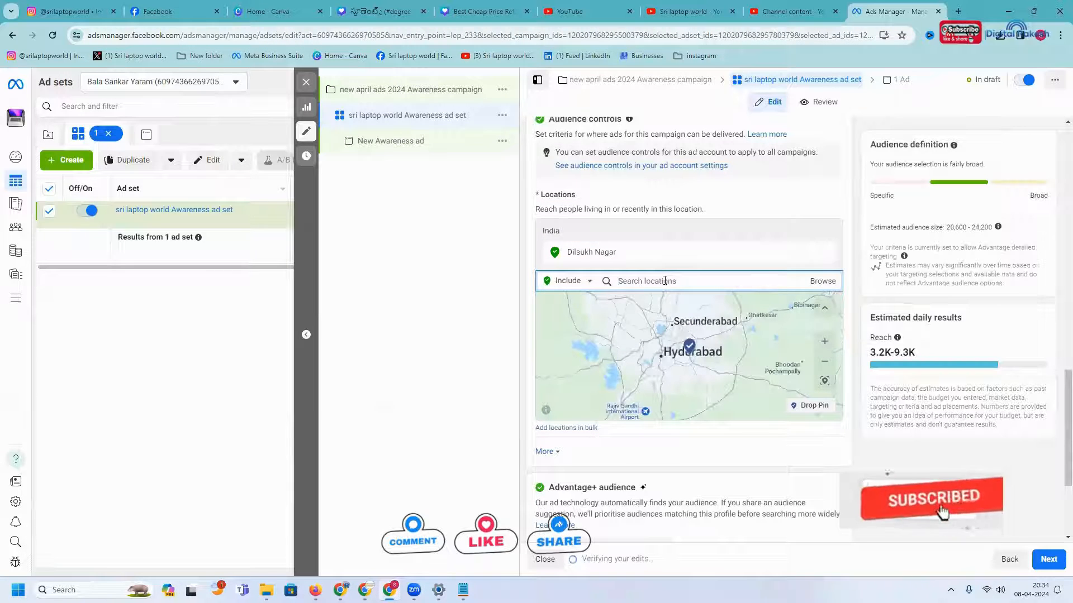
text(kukatpally)
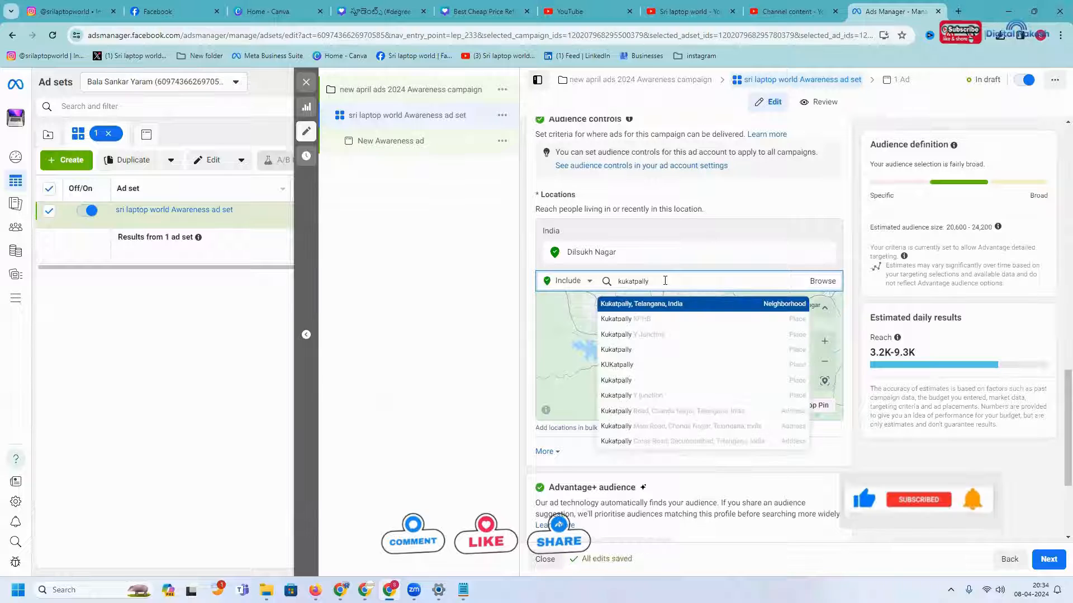
click(647, 305)
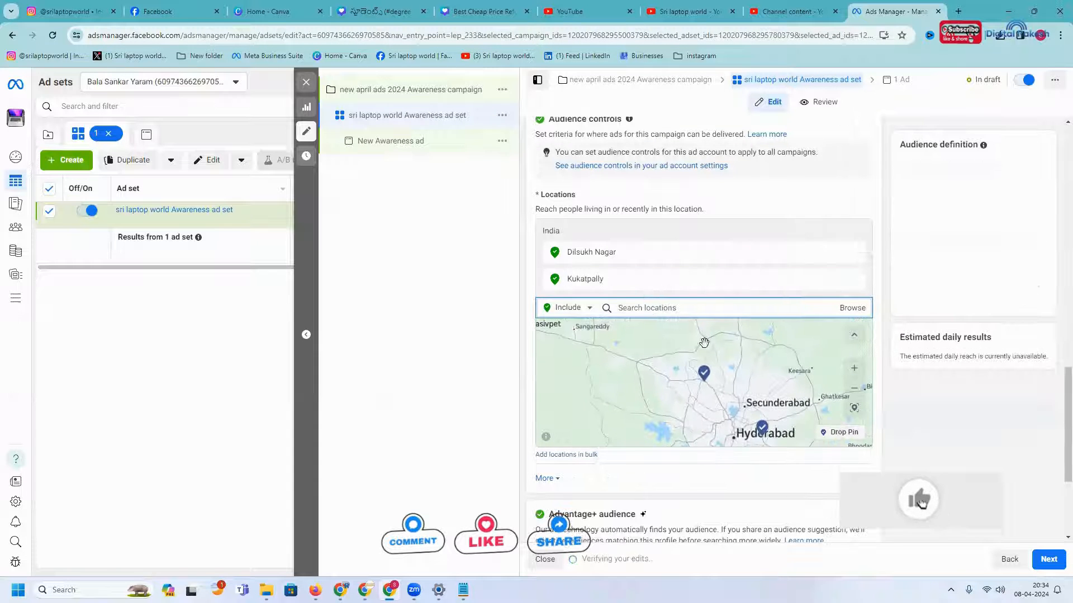
Drop a pin on the map right at the Dilsukh Nagar marker to target that exact spot.
scroll(706, 399, up, 3)
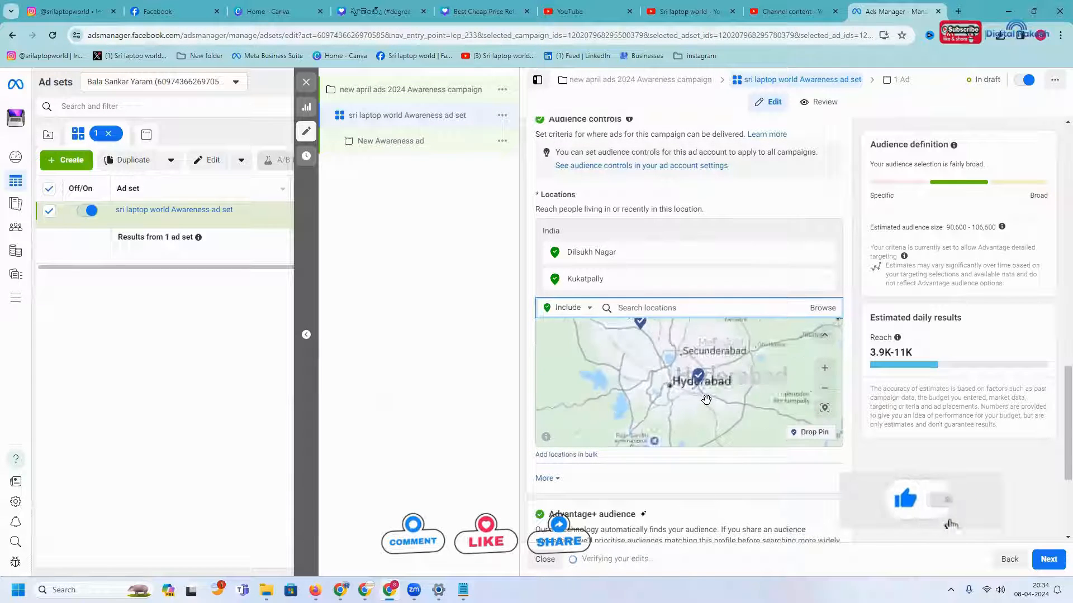
scroll(707, 400, up, 2)
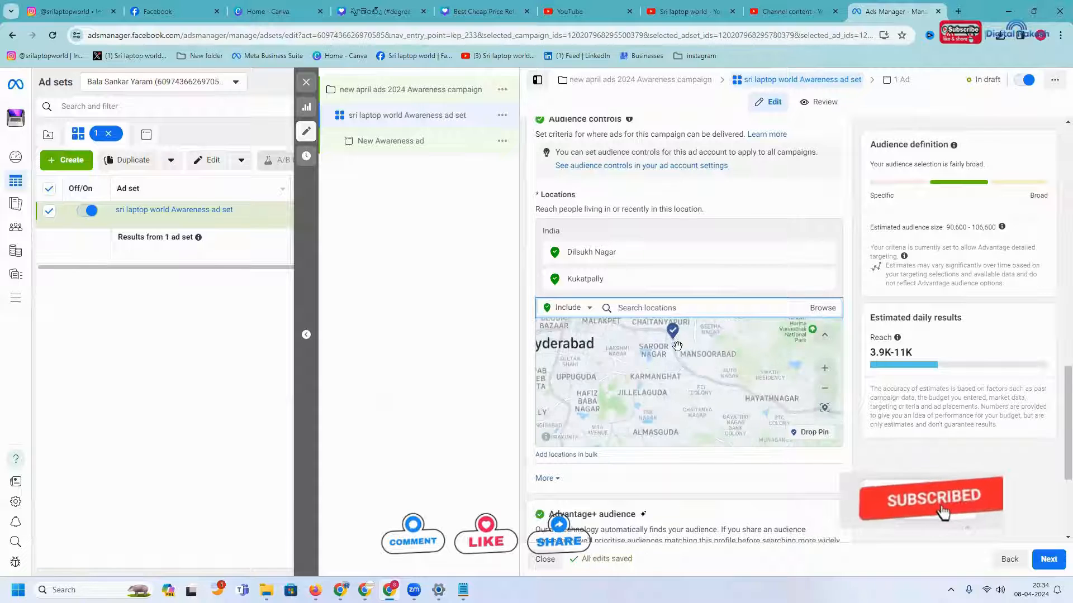
scroll(681, 378, up, 2)
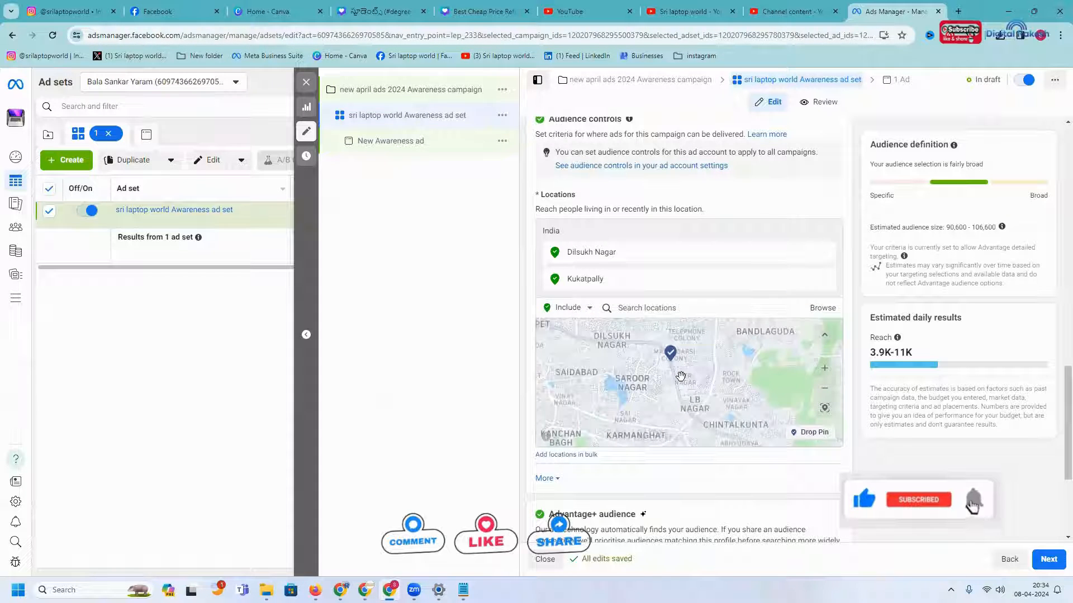
scroll(681, 378, up, 2)
scroll(661, 394, up, 4)
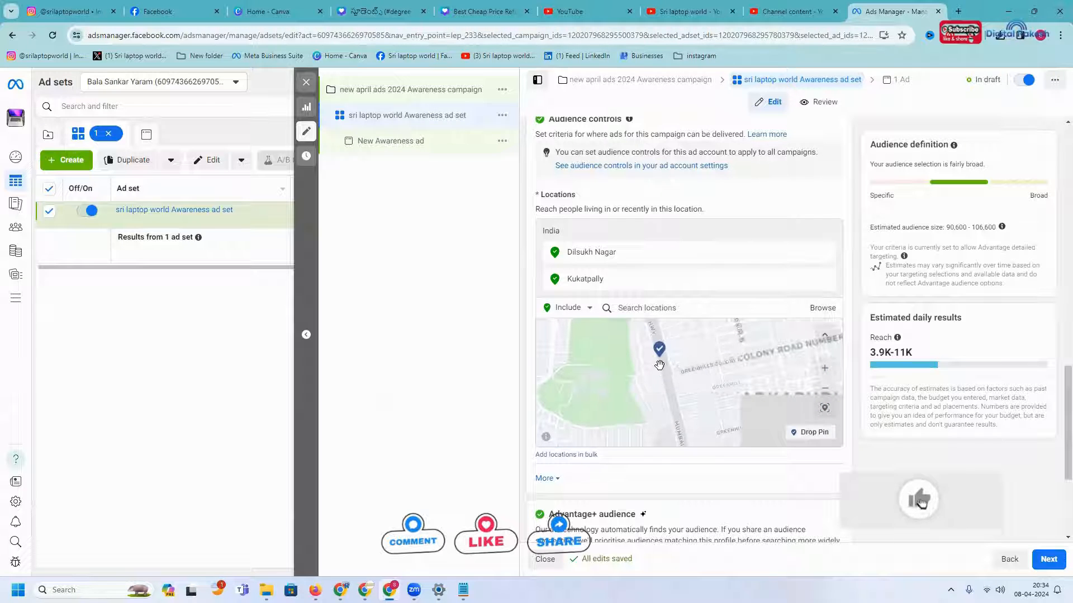
scroll(665, 386, up, 2)
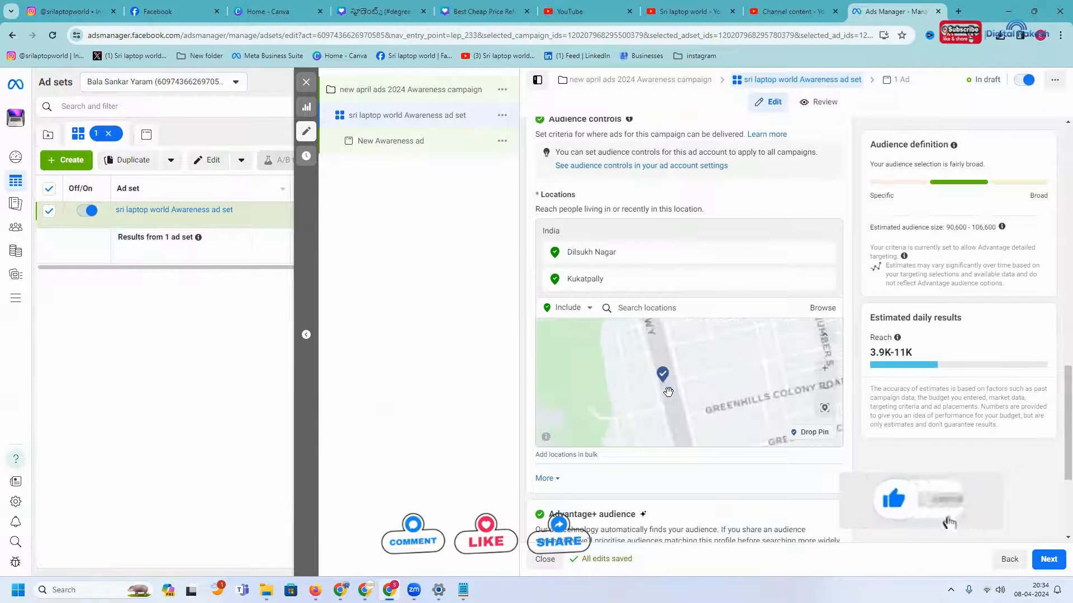
click(812, 433)
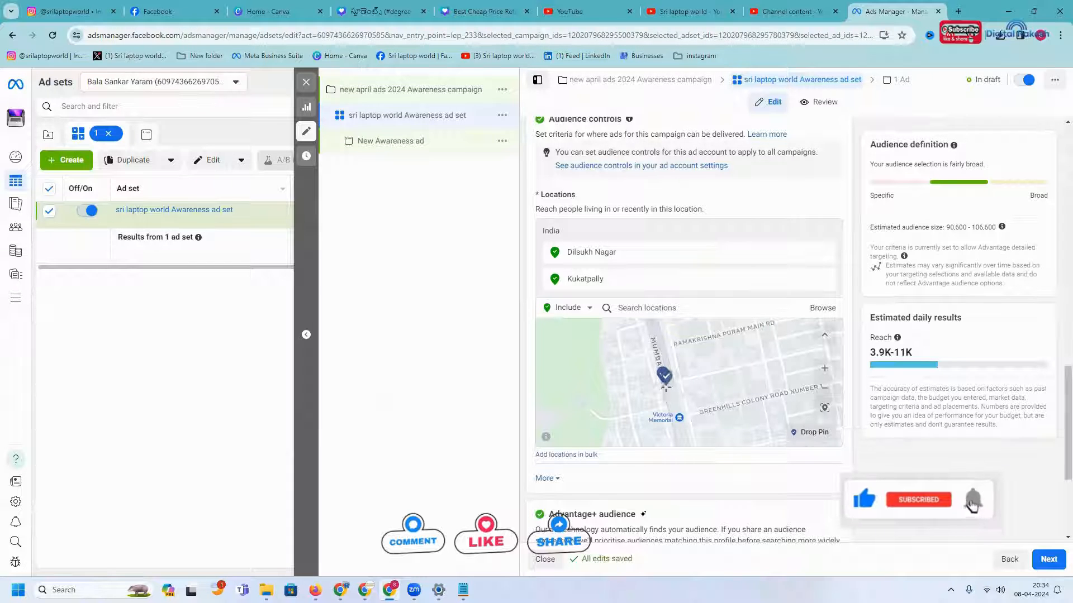
click(664, 391)
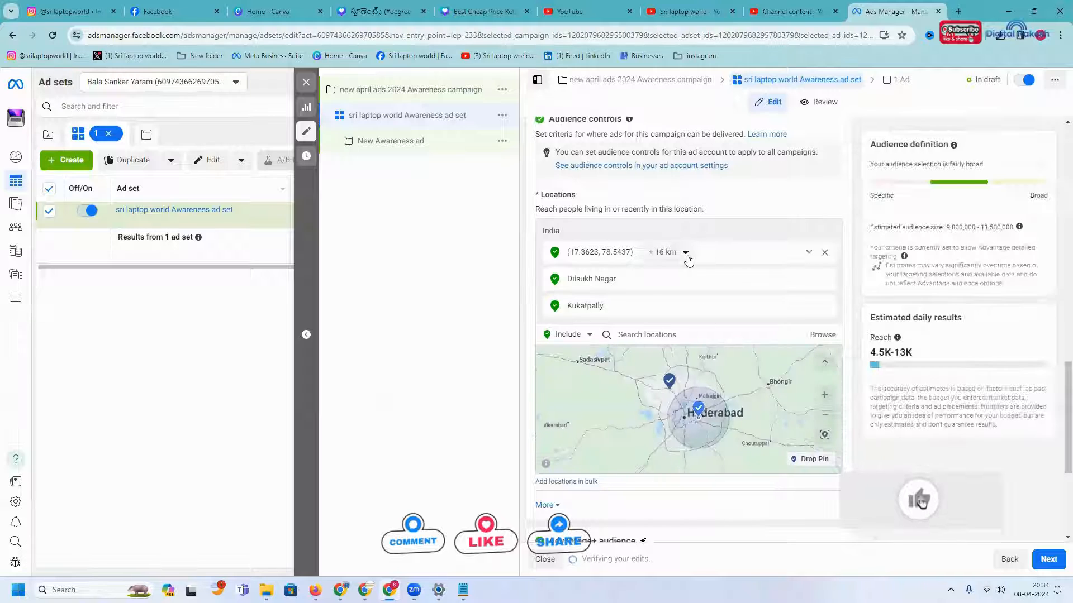
Set the dropped pin's radius to 5 km and remove Dilsukh Nagar from the audience locations.
click(685, 254)
double_click(707, 289)
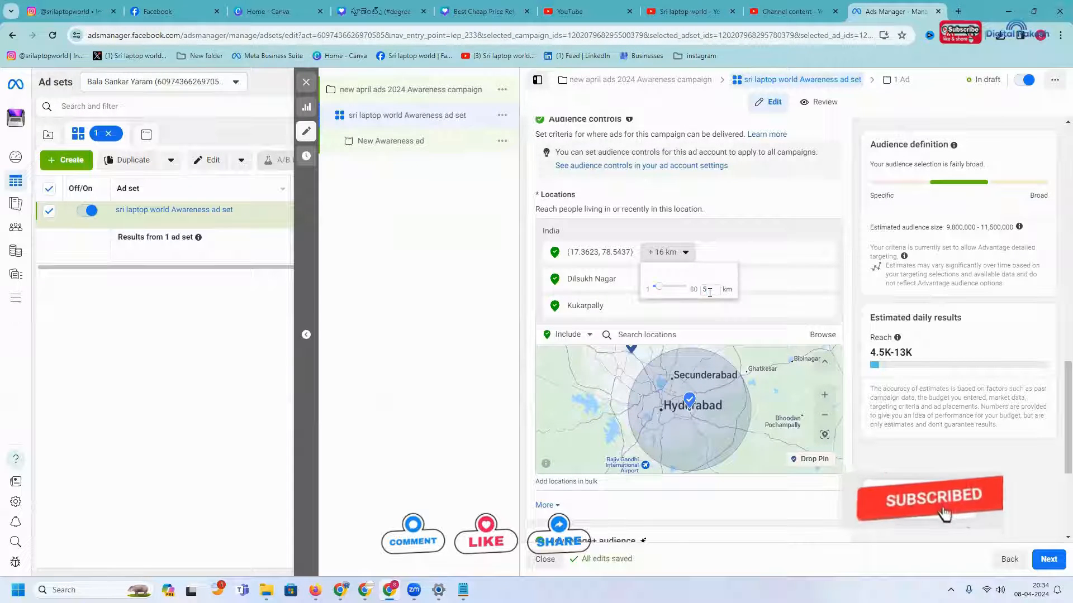
text(5)
key(Return)
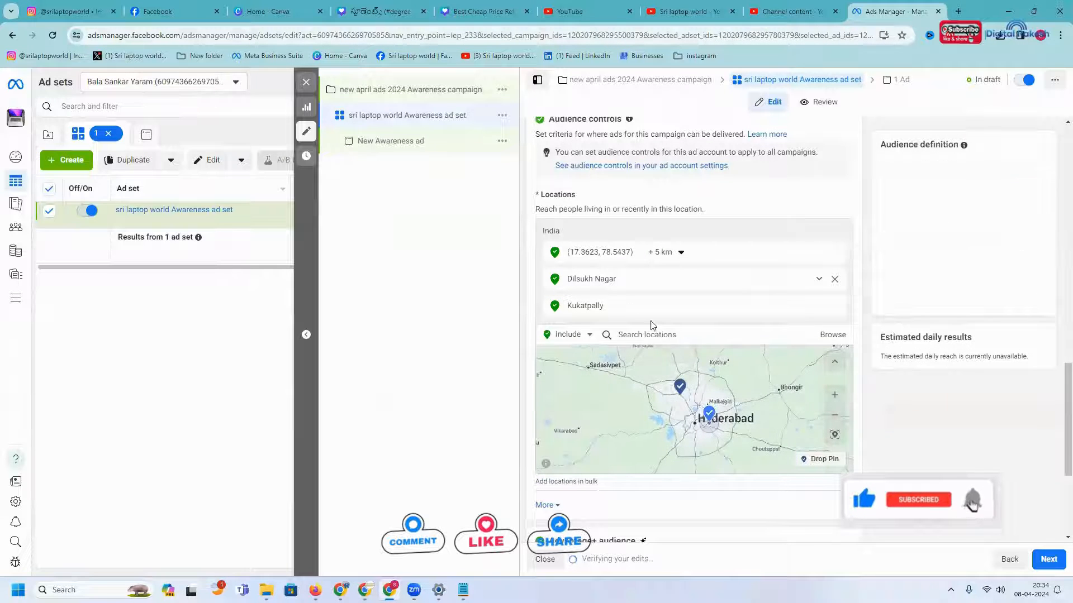
click(826, 282)
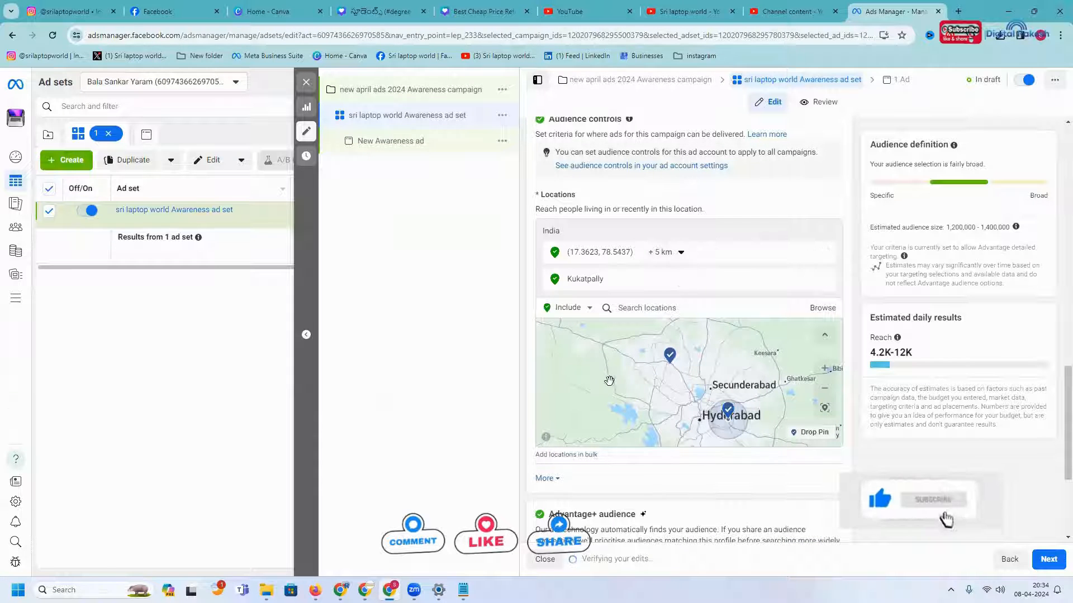
Drop a pin on the map right at the Kukatpally marker to target that exact spot.
scroll(668, 426, up, 3)
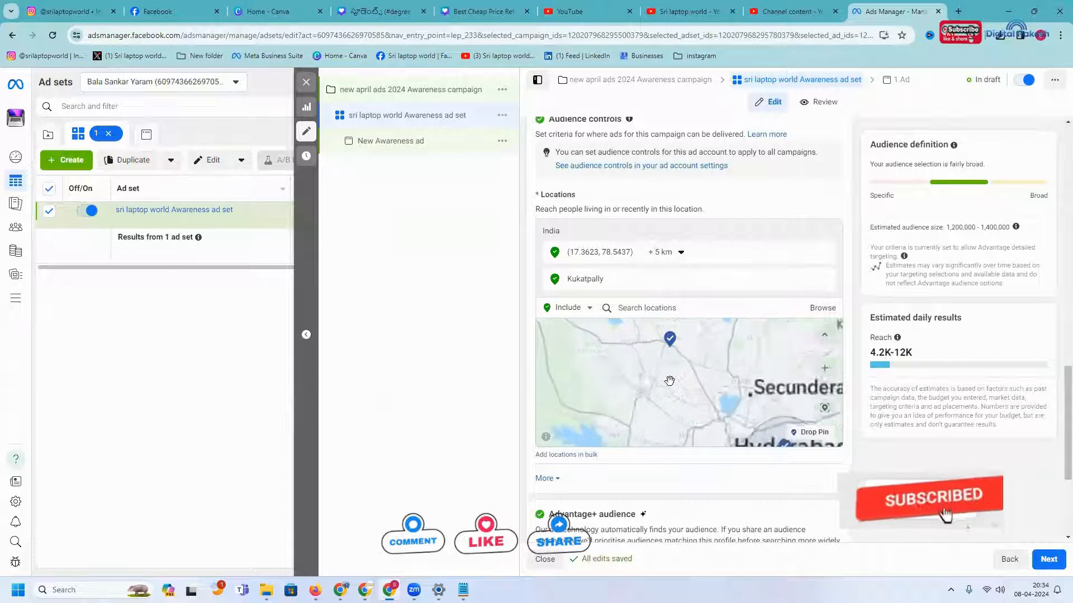
scroll(668, 425, up, 3)
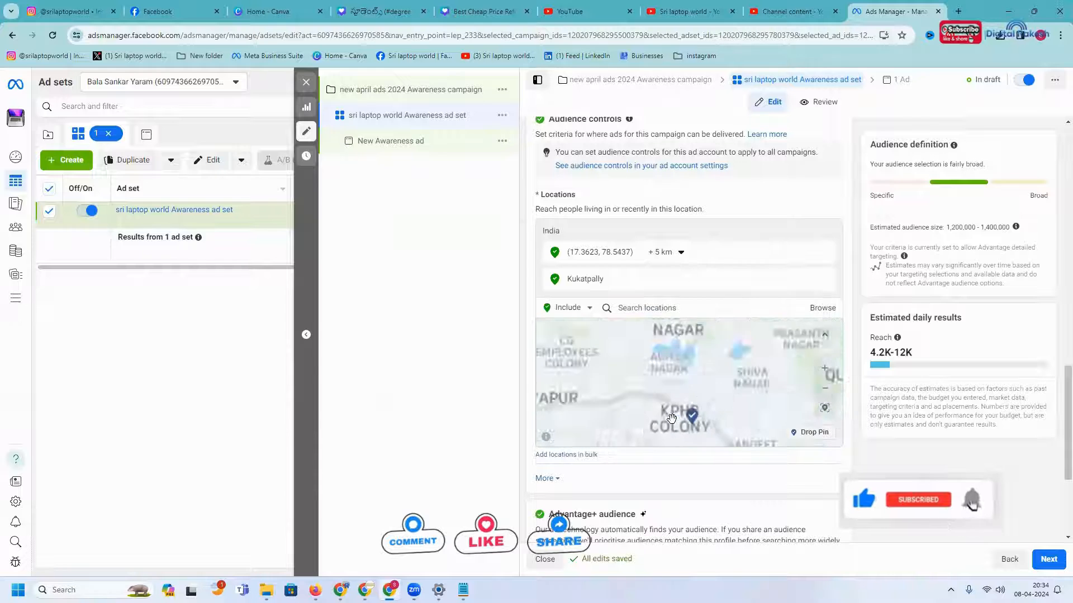
scroll(655, 385, up, 4)
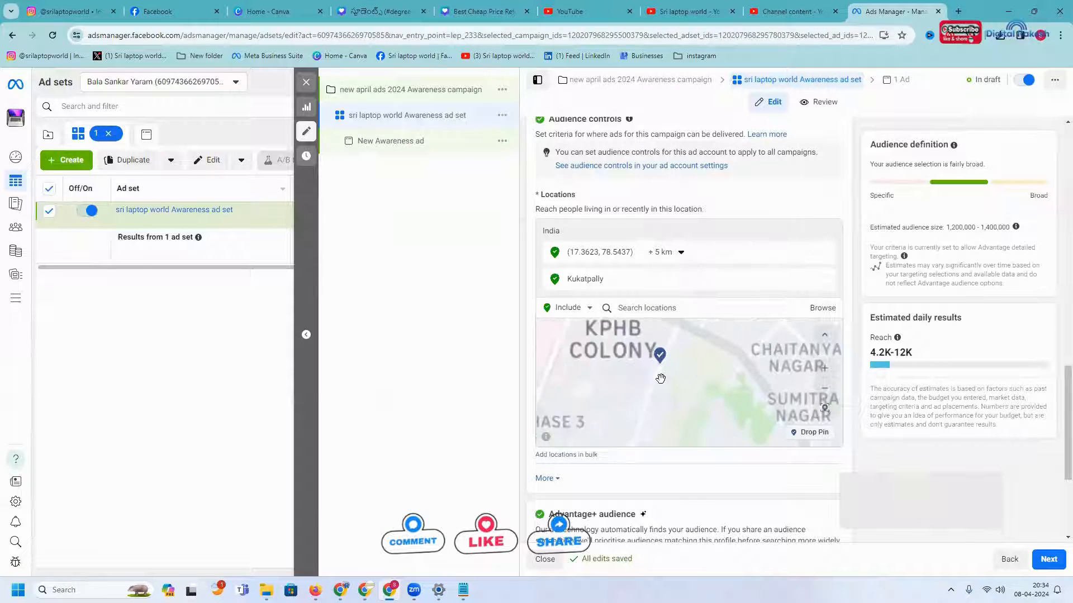
drag(659, 355, 654, 392)
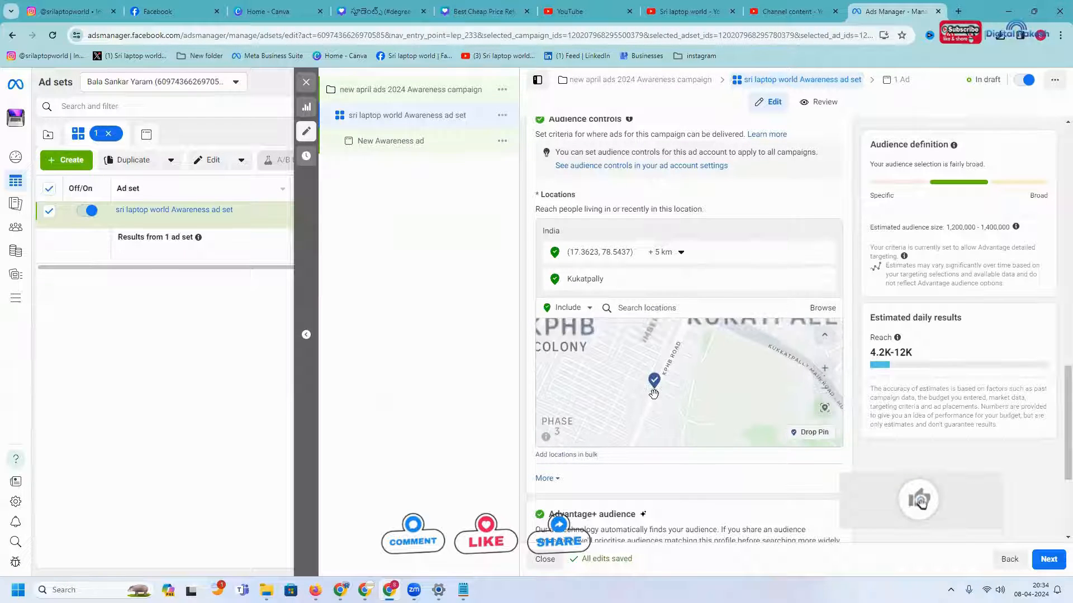
scroll(654, 393, up, 2)
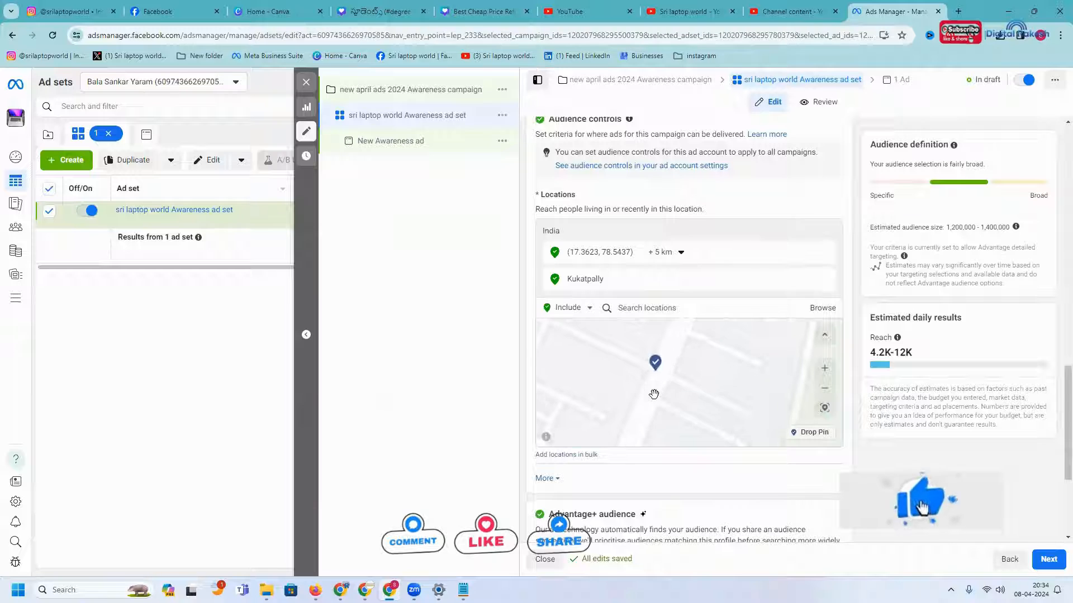
click(806, 441)
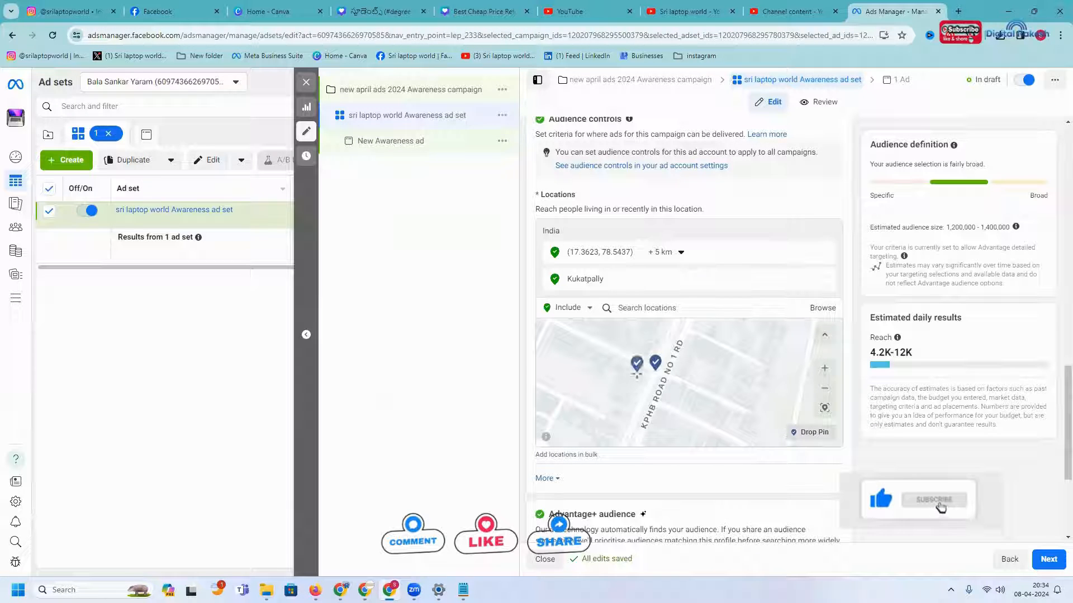
click(650, 376)
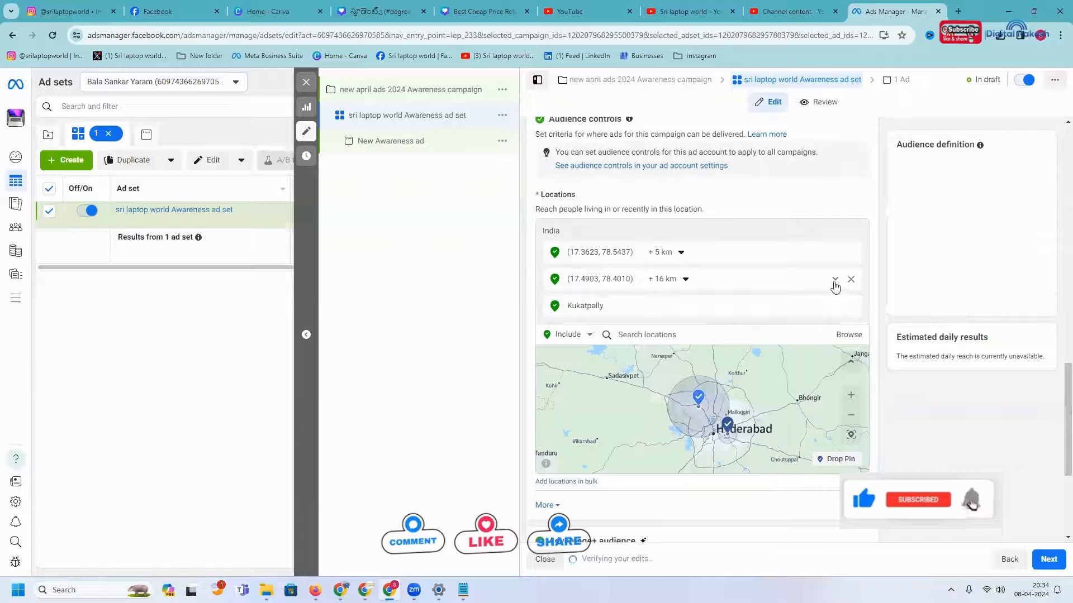
Remove Kukatpally from the audience locations and set the radius of the pin dropped there to 10 km.
click(825, 306)
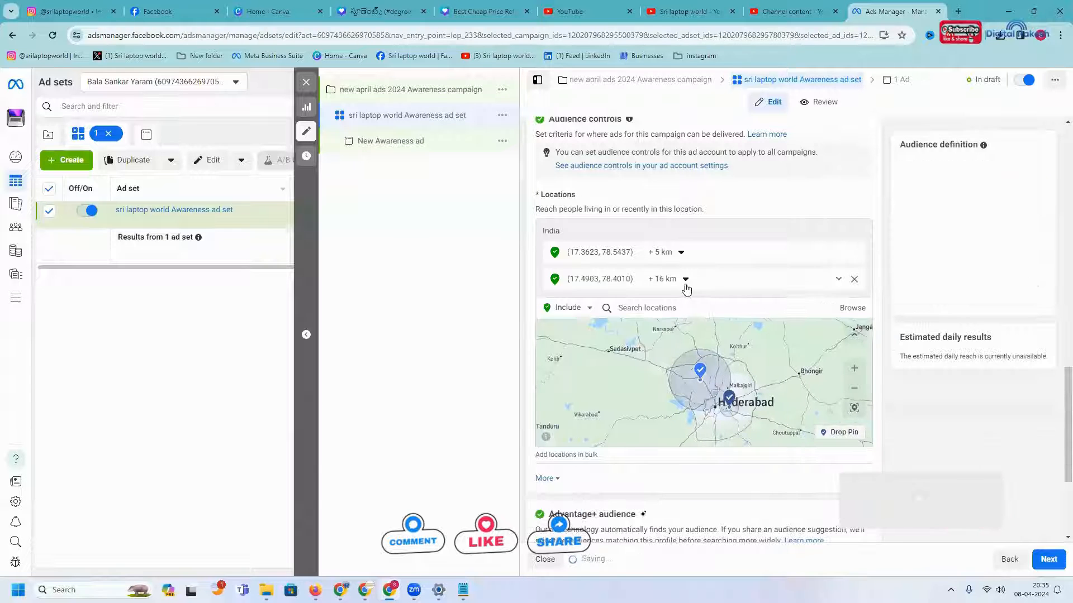
click(684, 279)
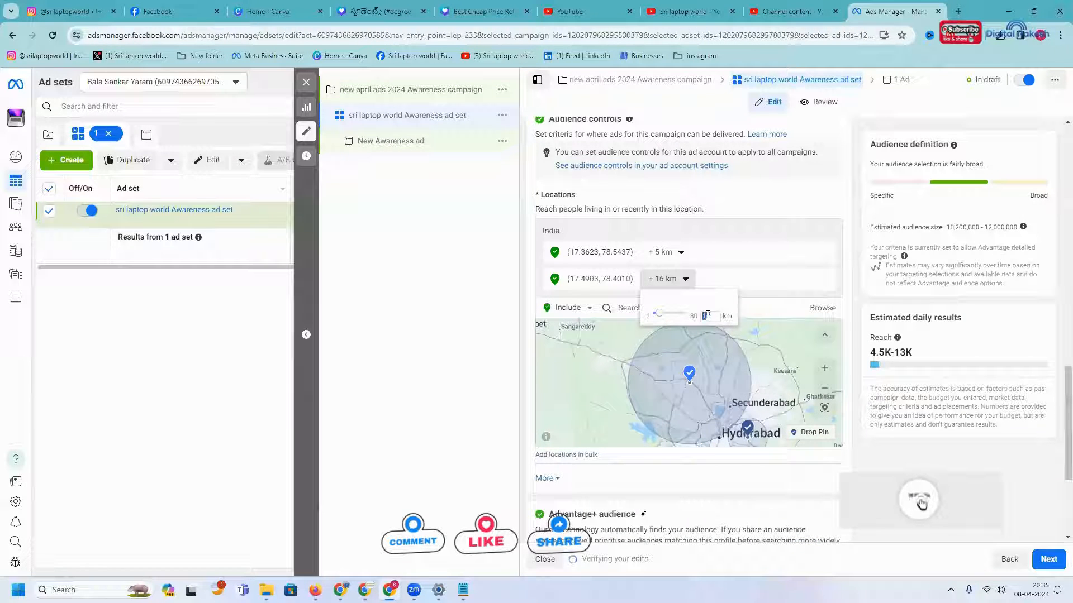
text(10)
key(Return)
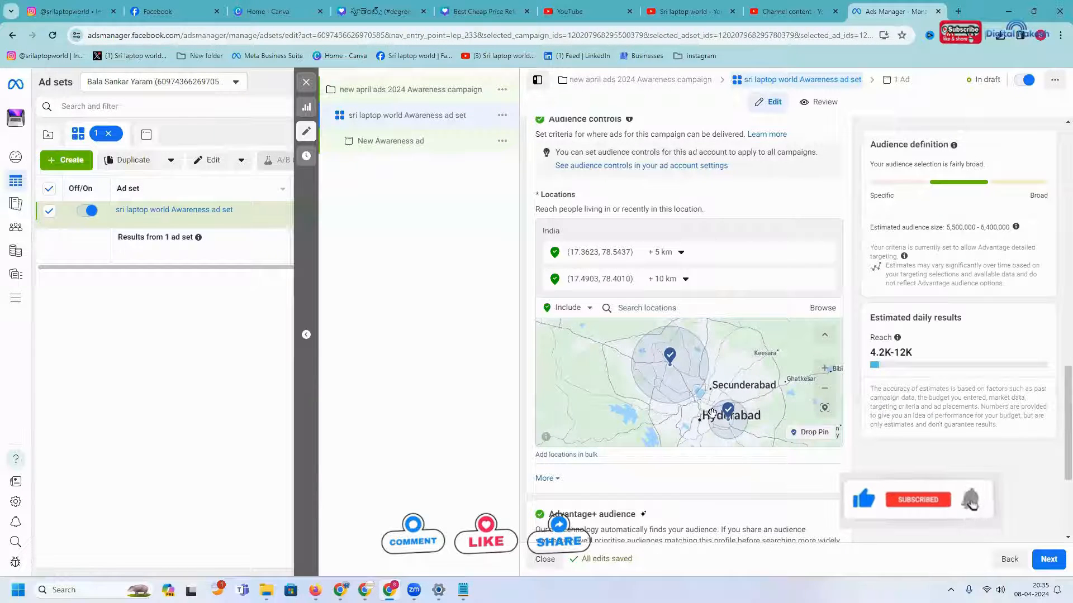
Set the radius of the Dilsukh Nagar pin to 10 km.
click(682, 253)
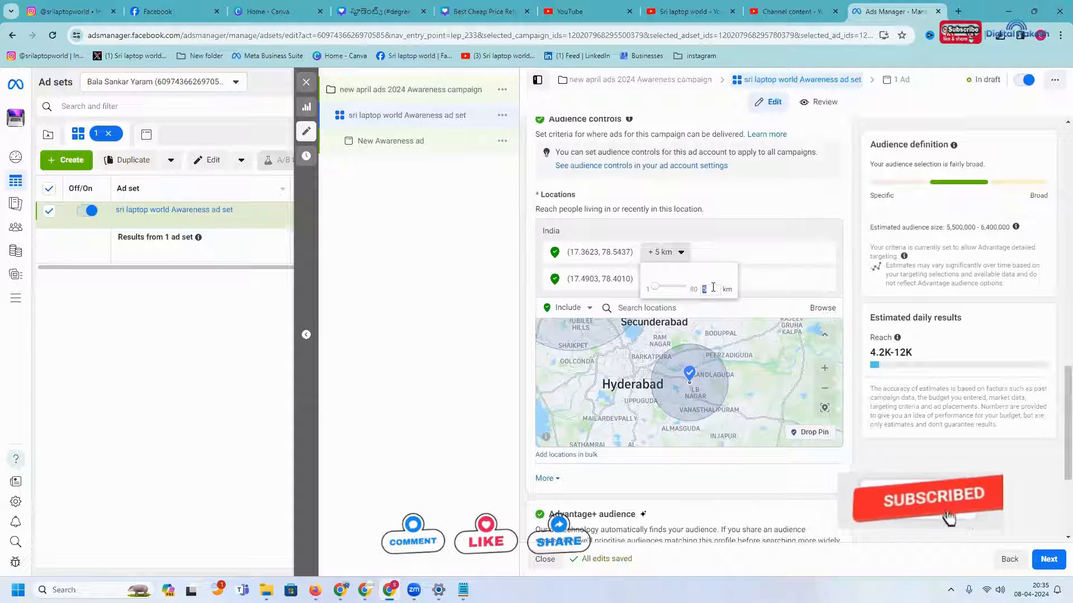
text(10)
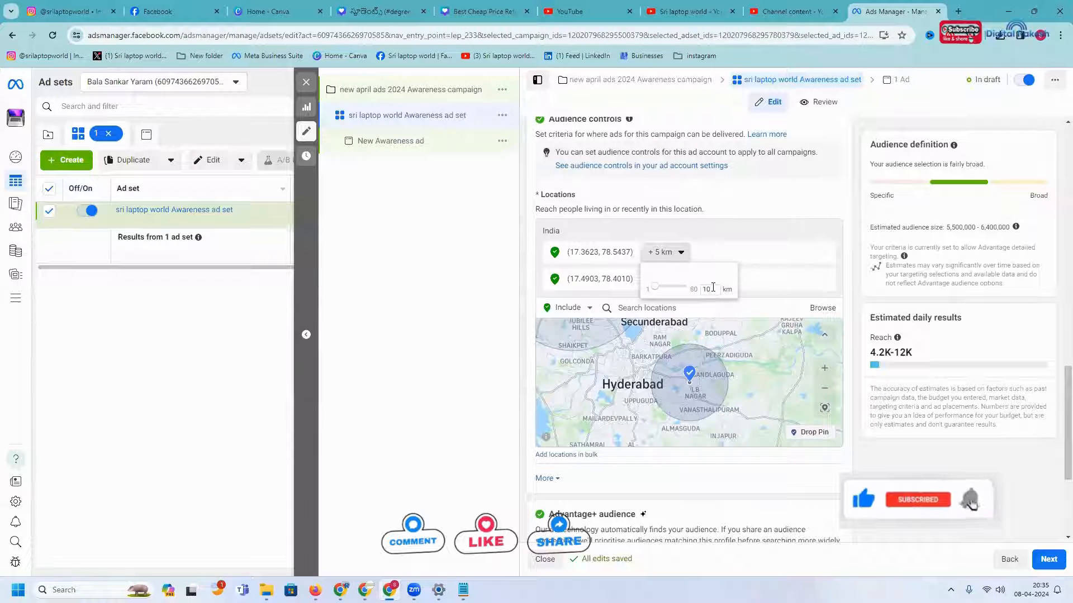
key(Return)
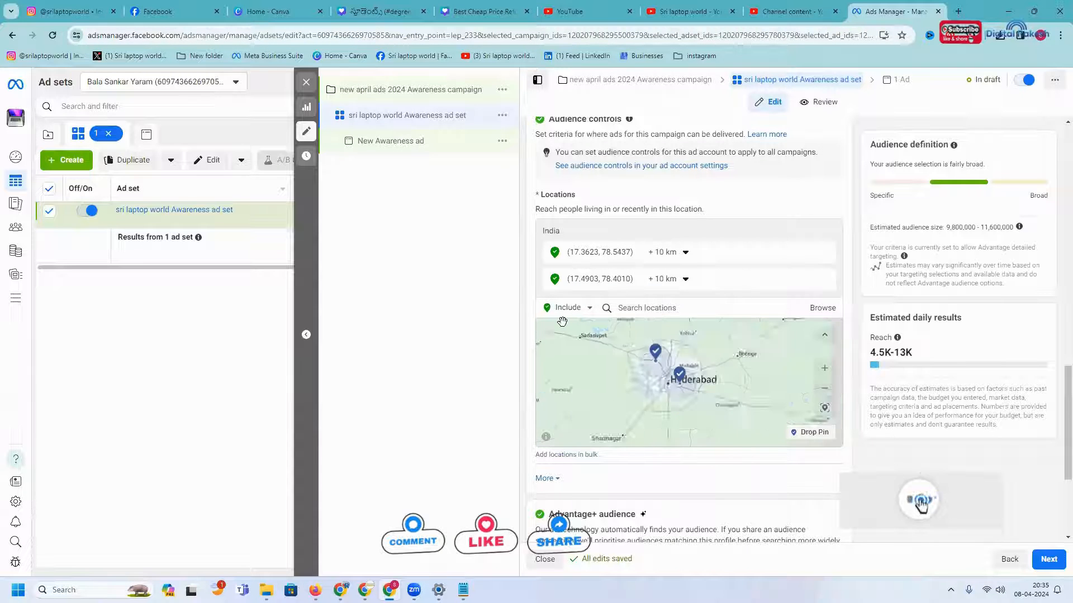
Expand the ad set's placement options and switch from Advantage+ placements to Manual placements.
scroll(557, 315, up, 2)
scroll(557, 315, up, 6)
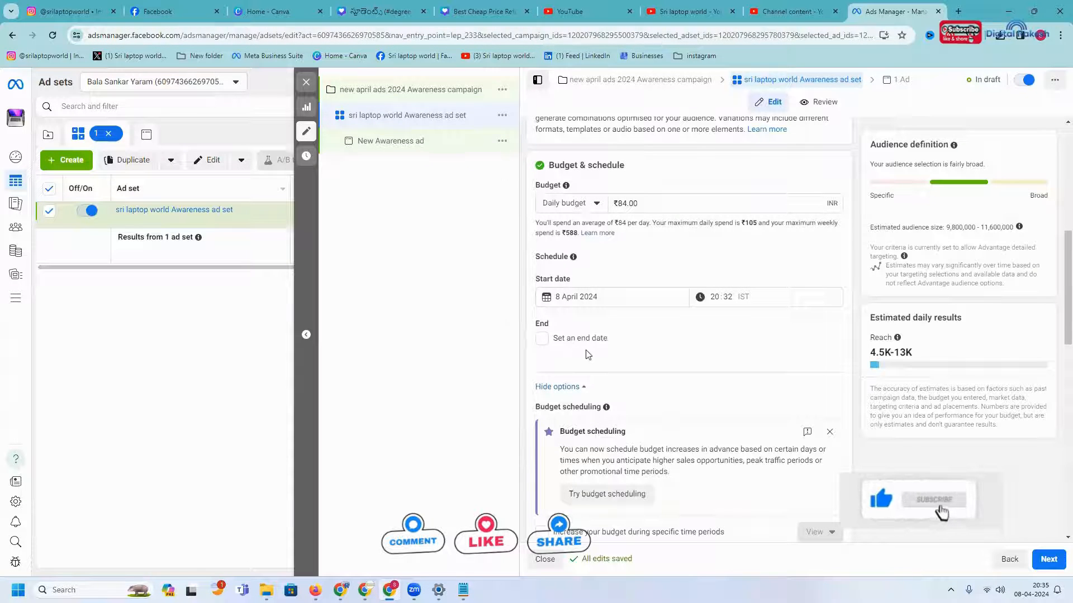
scroll(592, 351, up, 6)
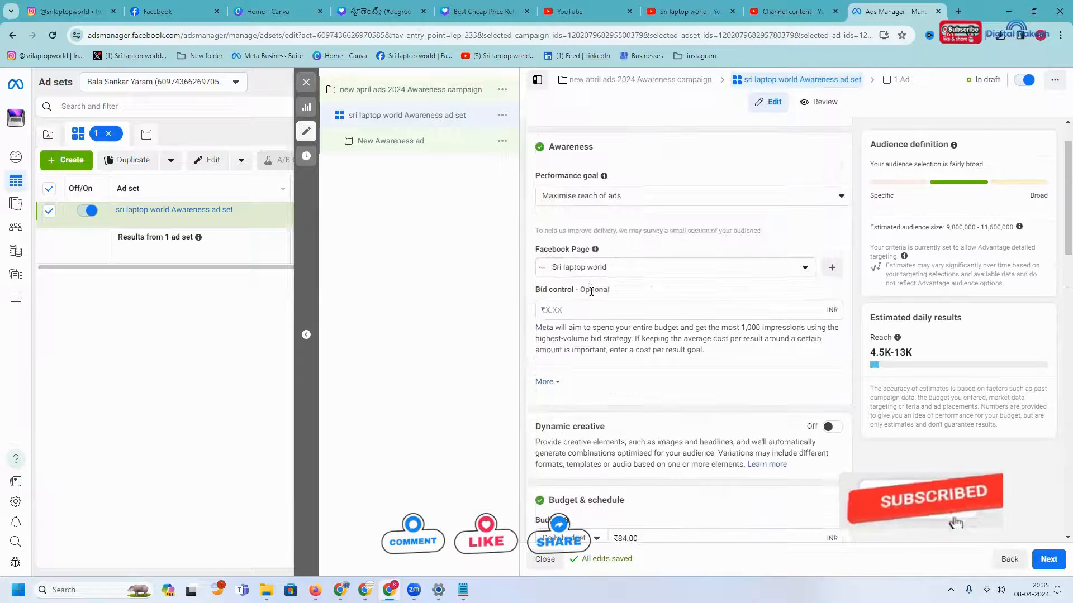
scroll(593, 267, down, 10)
scroll(593, 302, down, 5)
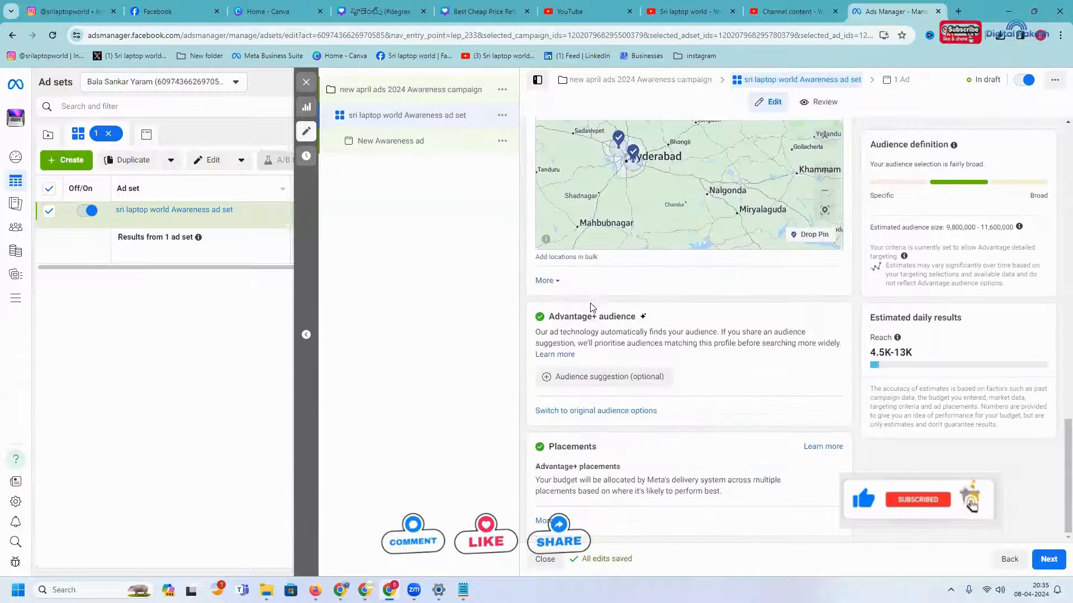
click(542, 520)
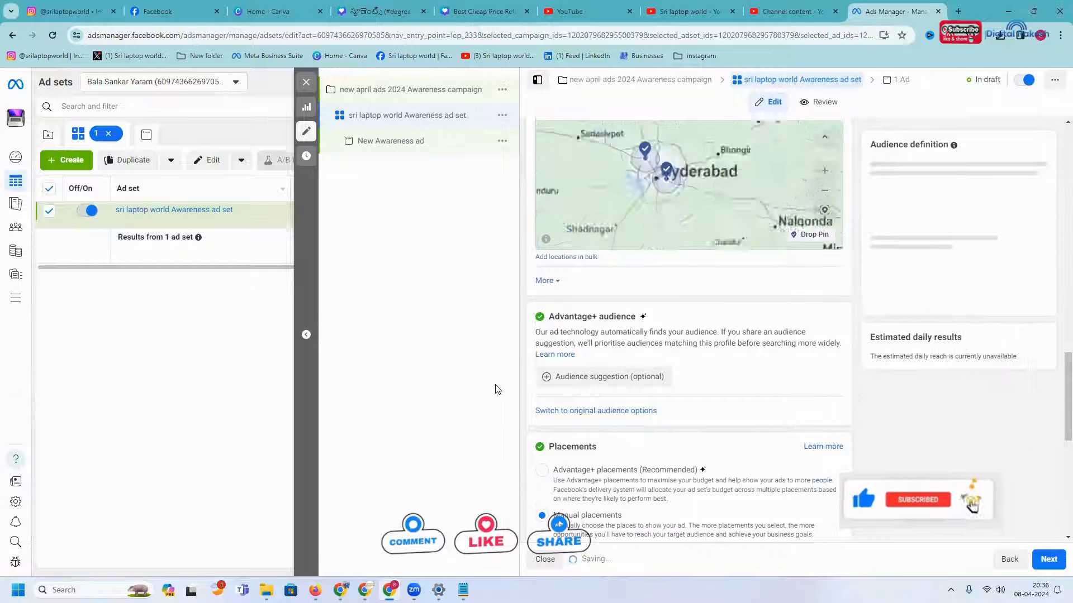
scroll(568, 378, down, 1)
click(542, 441)
scroll(614, 424, down, 2)
scroll(668, 416, down, 1)
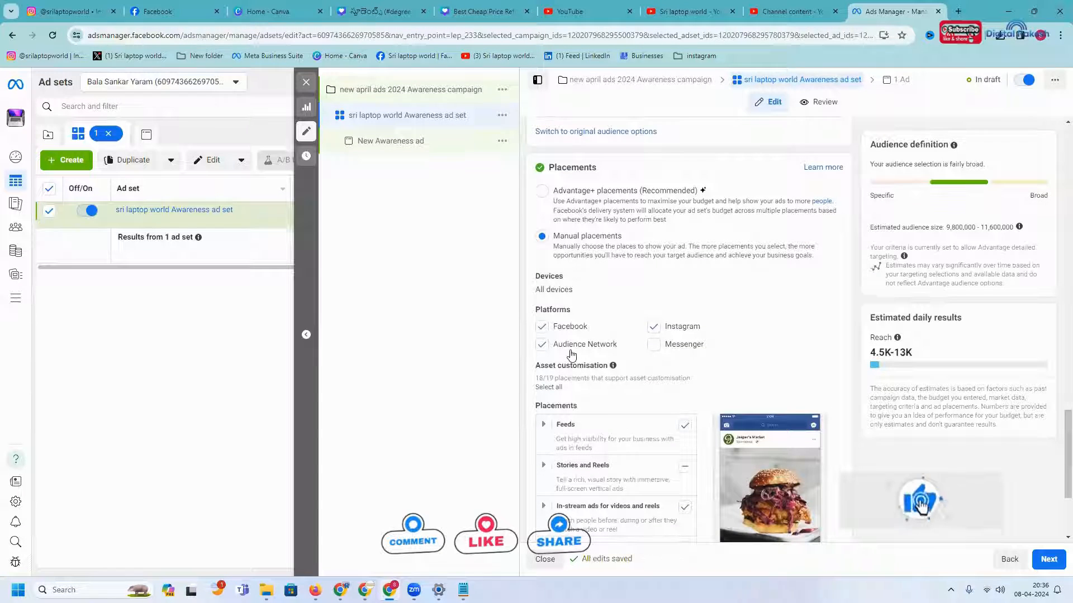
Try the Messenger and Audience Network platforms on and off, leaving only Facebook and Instagram selected.
click(654, 345)
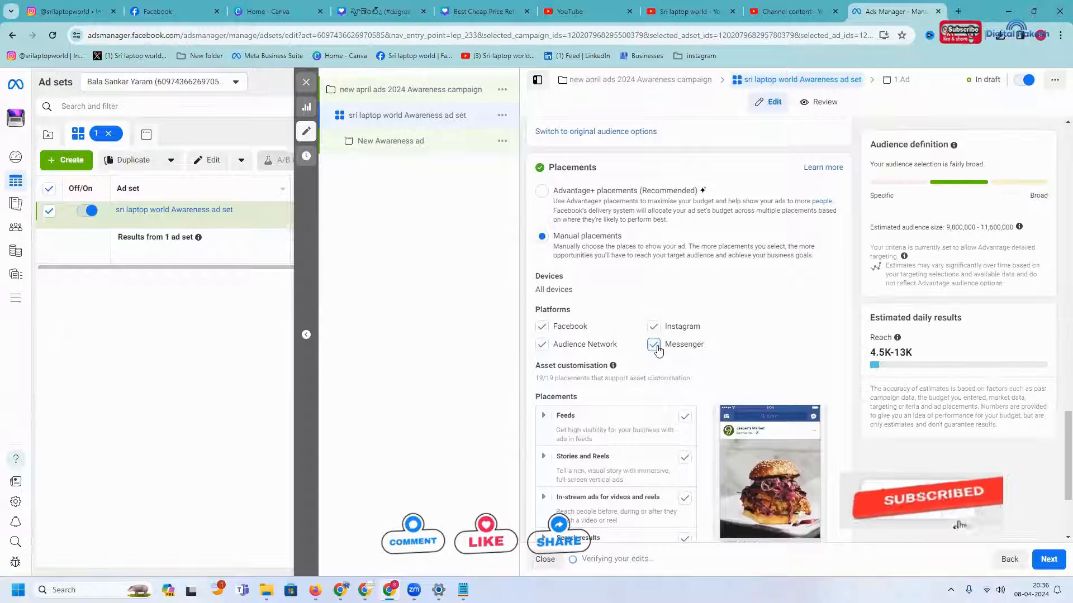
click(654, 344)
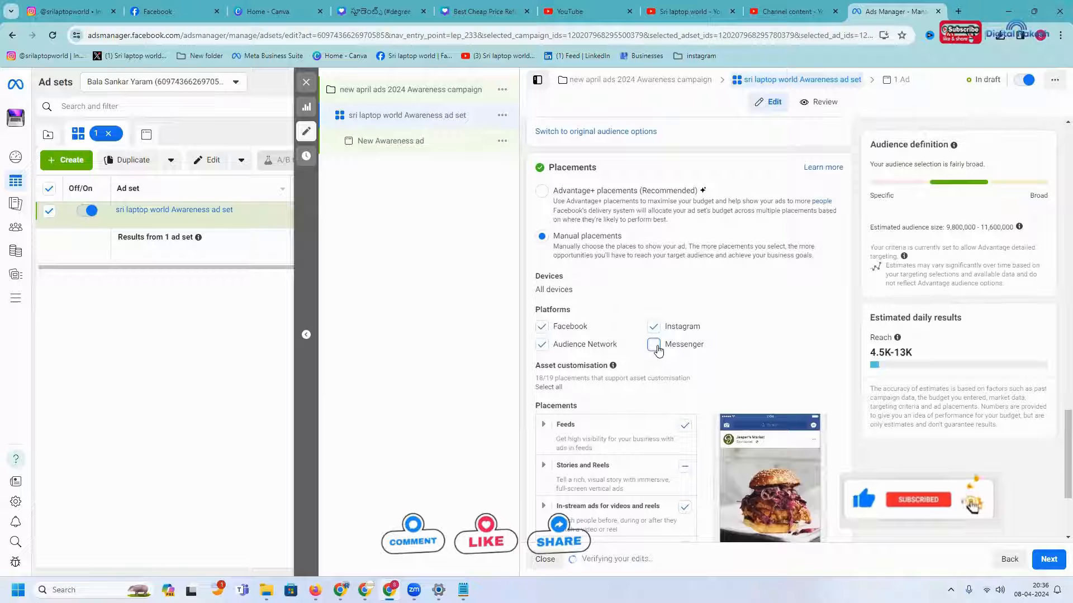
click(542, 345)
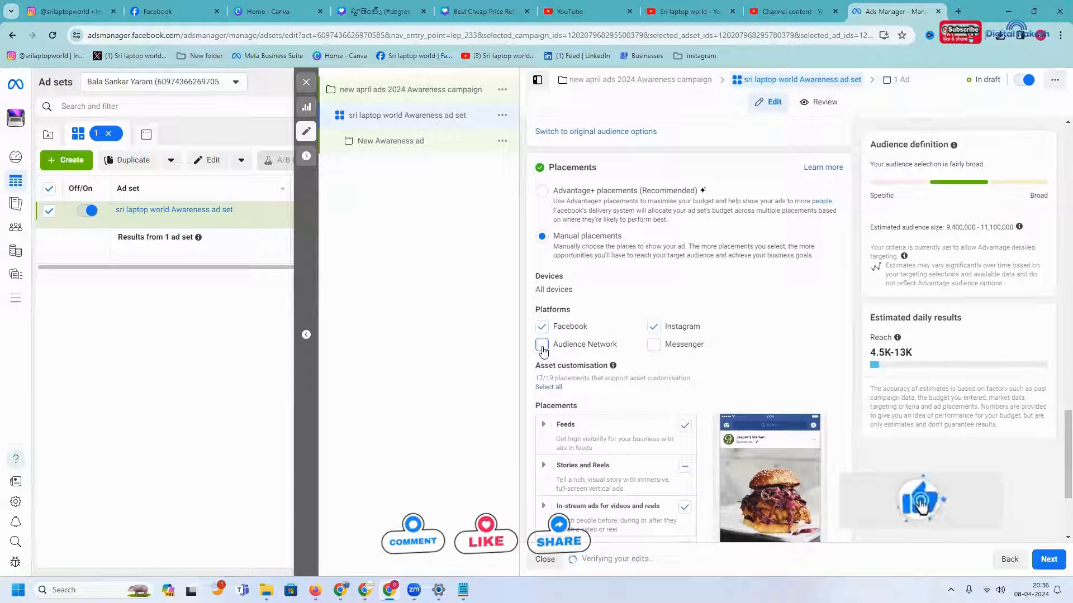
click(542, 345)
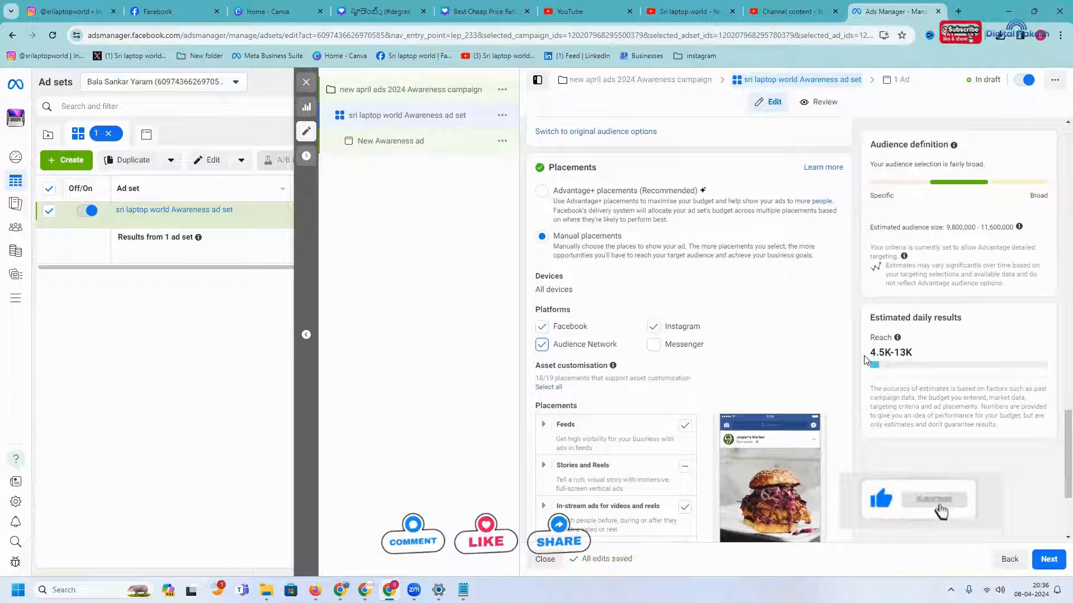
click(542, 350)
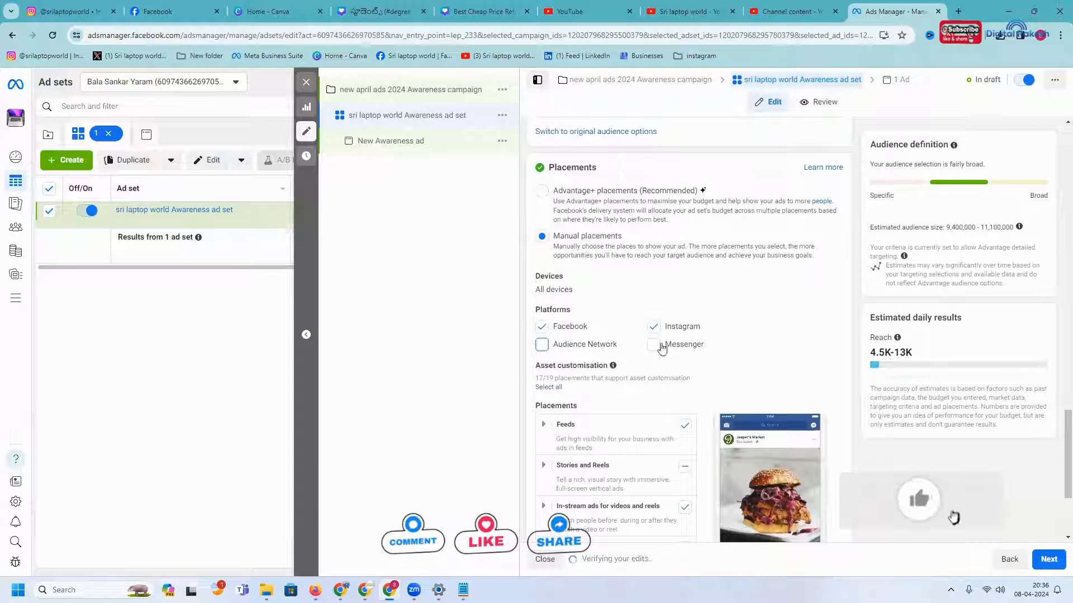
click(658, 349)
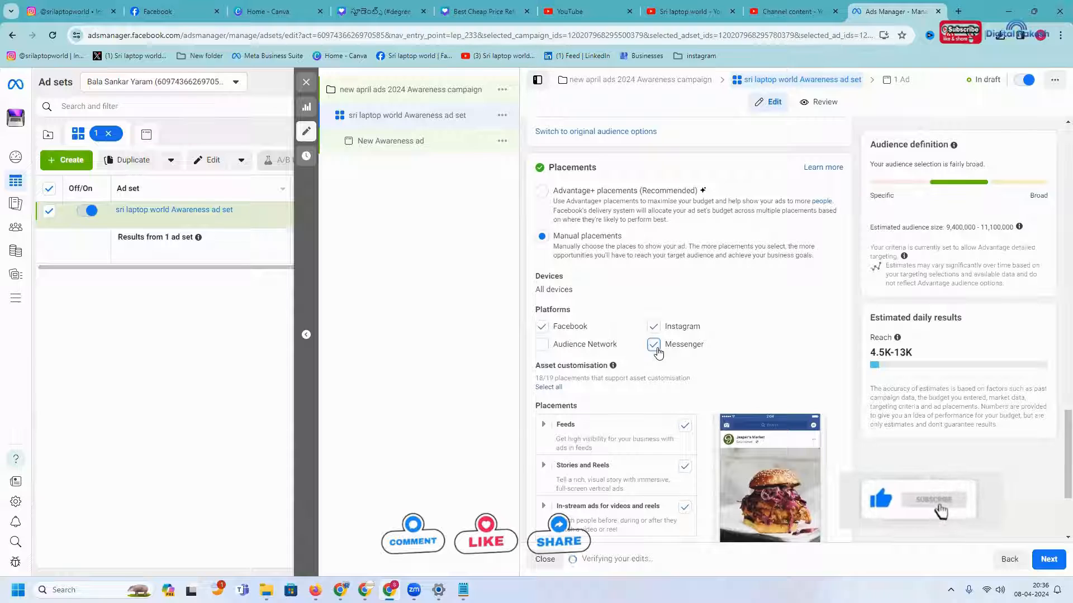
click(657, 350)
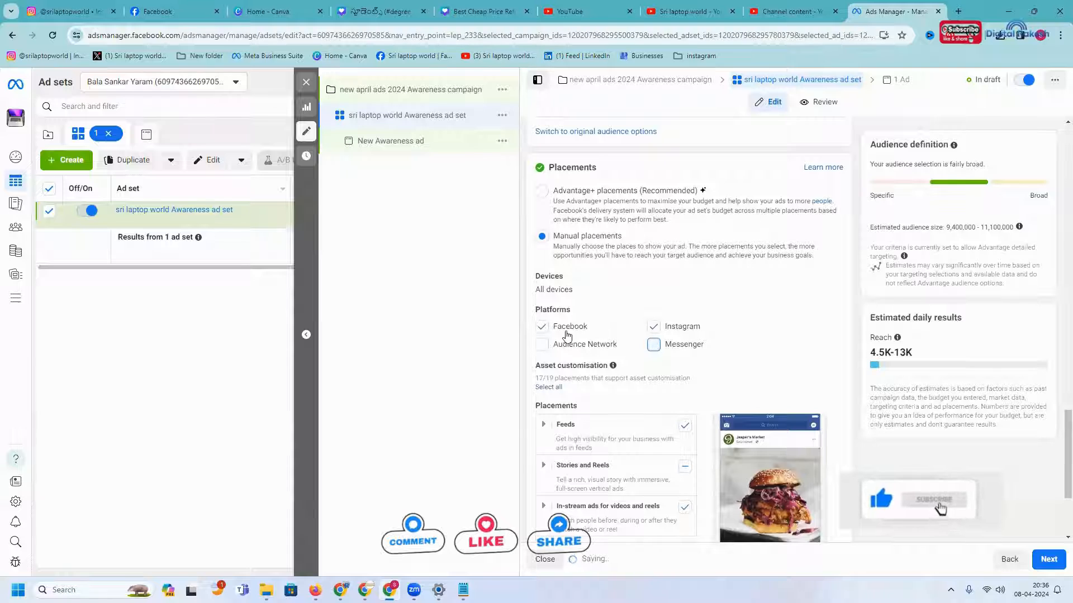
Choose Advantage+ placements (Recommended) for the ad set and continue to the ad setup.
click(542, 191)
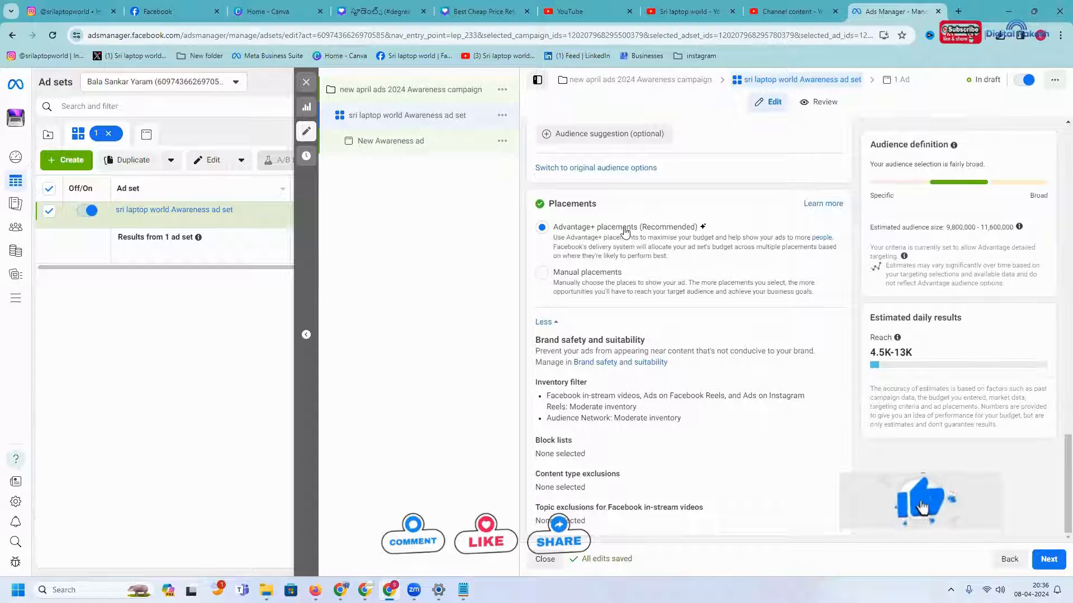
click(1049, 560)
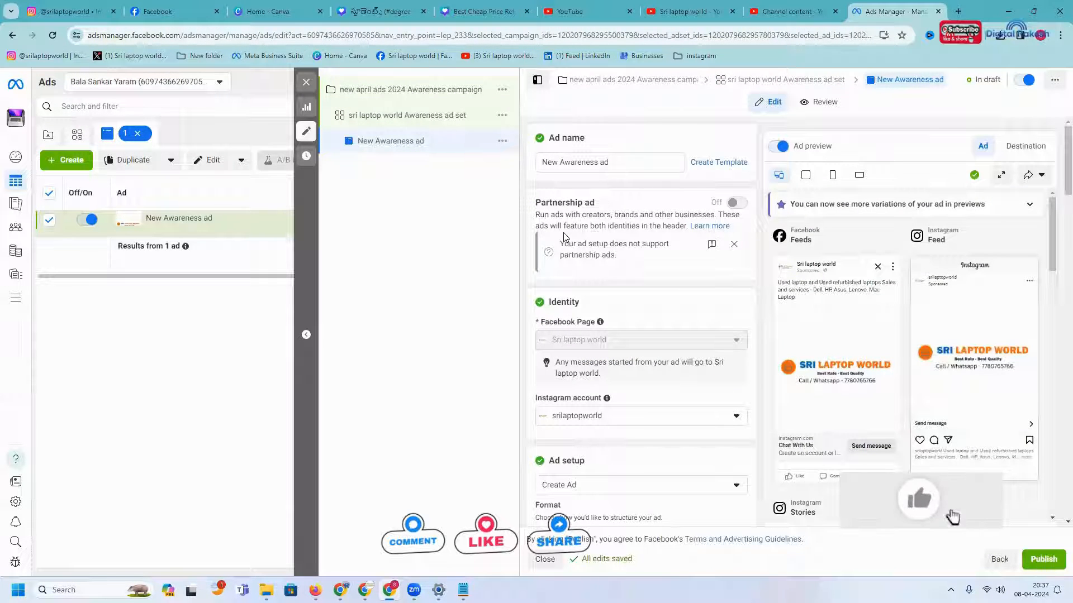
Reopen the sri laptop world Awareness ad set, review its performance goal, budget and schedule, and return to the ad setup.
click(429, 119)
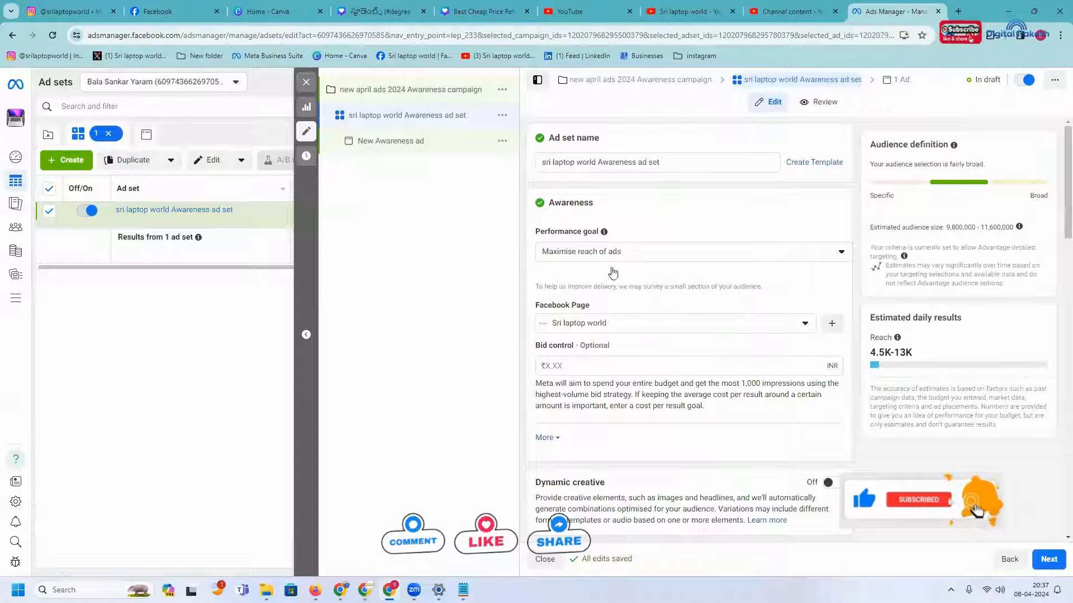
scroll(717, 320, down, 7)
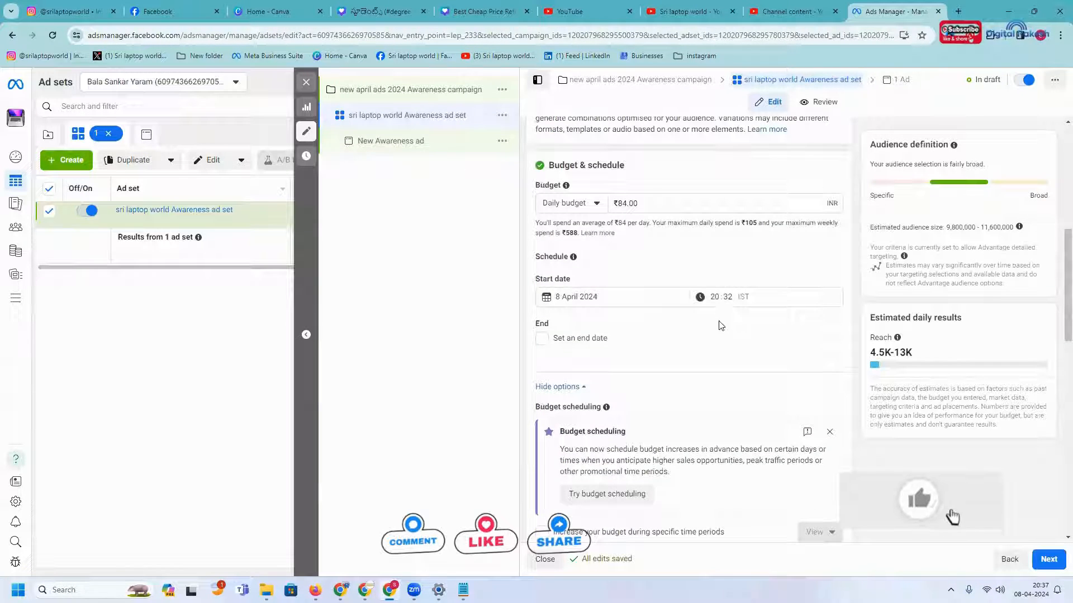
scroll(721, 326, down, 3)
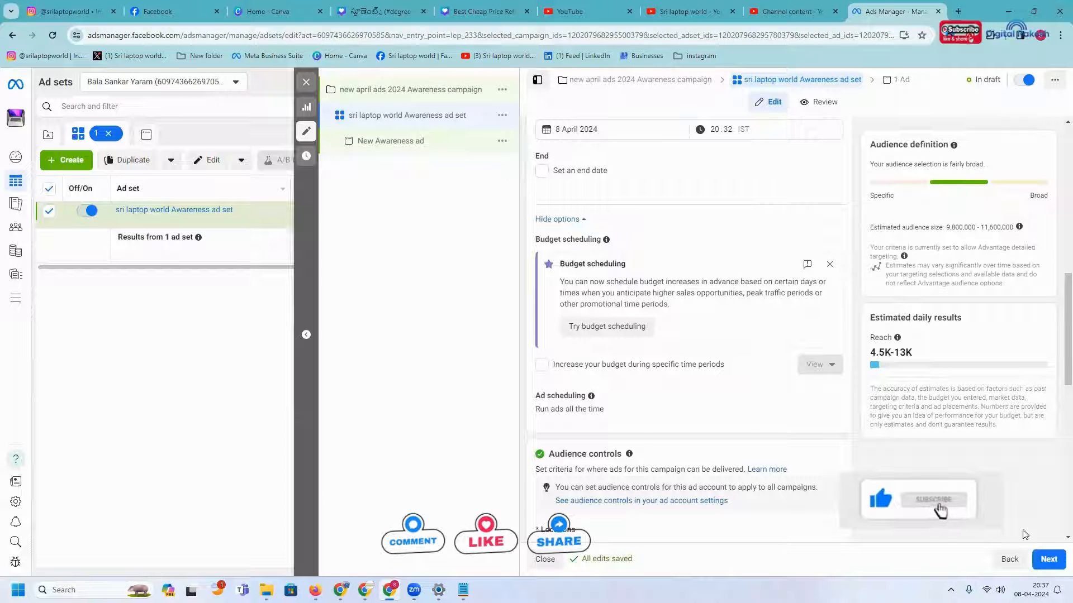
click(1047, 561)
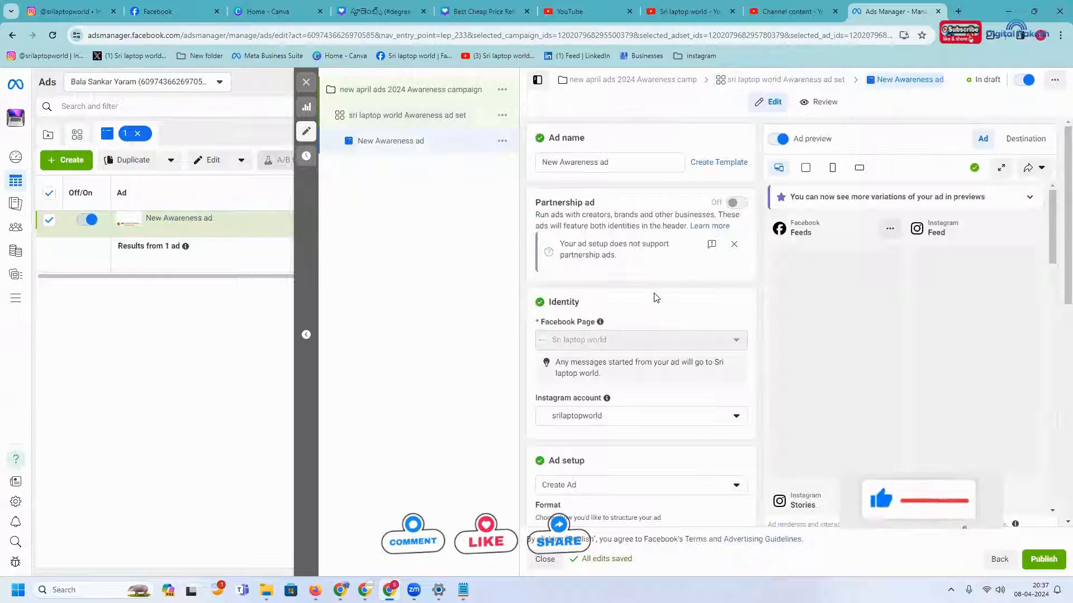
Examine the ad's identity and format settings alongside the posts on the Sri laptop world Facebook page.
click(162, 11)
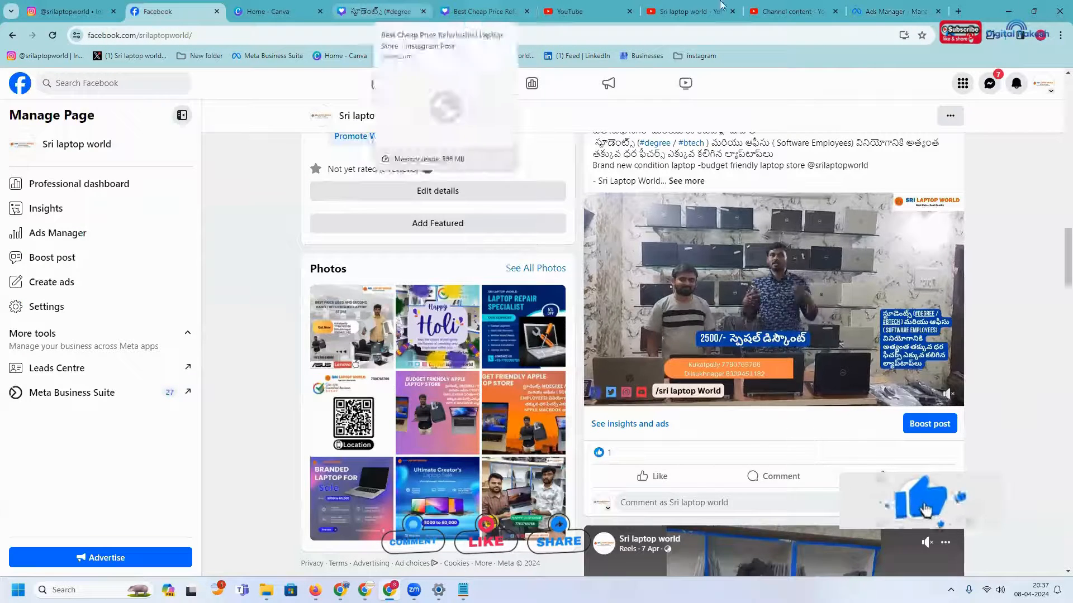
click(891, 12)
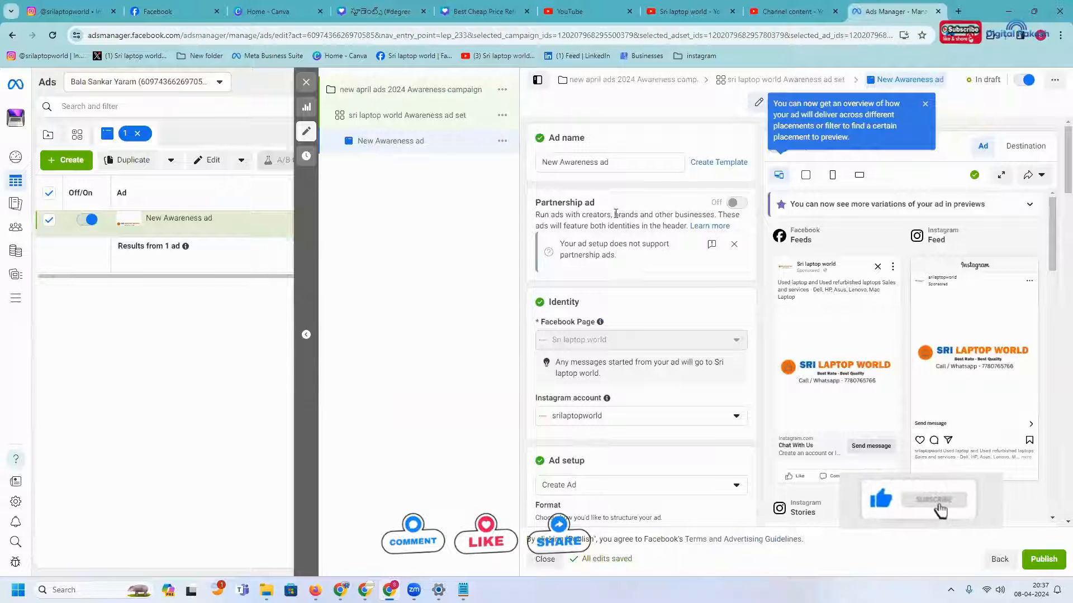
scroll(611, 261, down, 3)
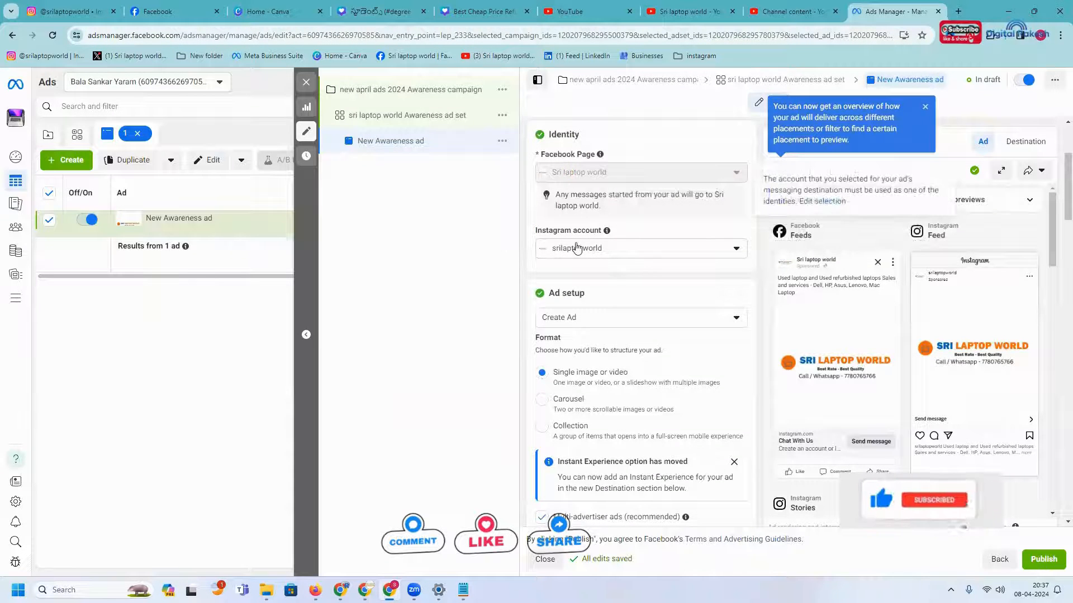
click(158, 11)
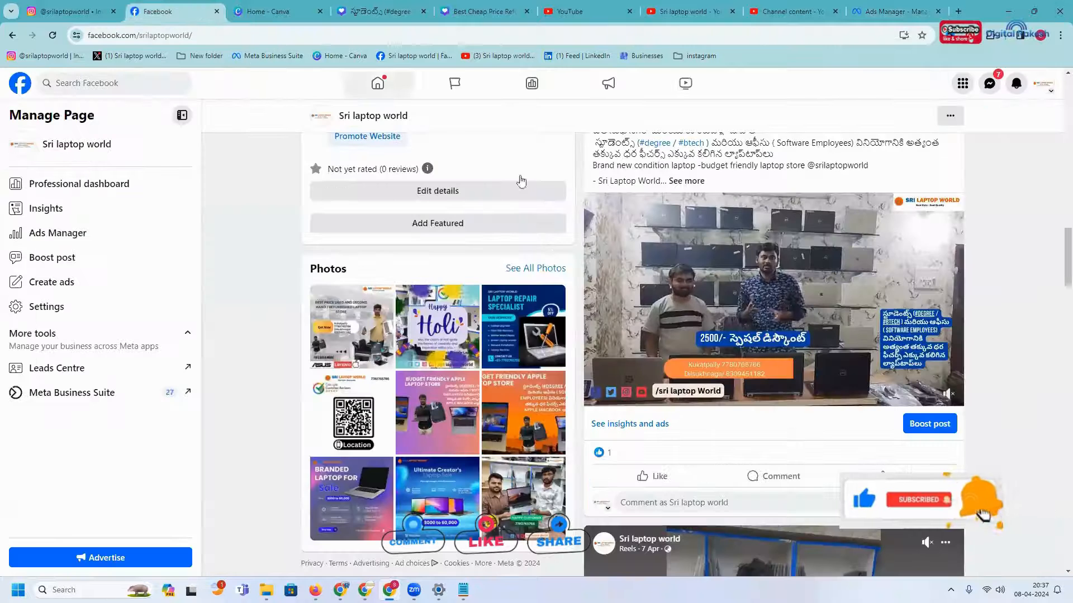
Switch Facebook from the Sri laptop world page to the personal profile and return to Ads Manager.
scroll(774, 260, up, 5)
scroll(773, 260, up, 5)
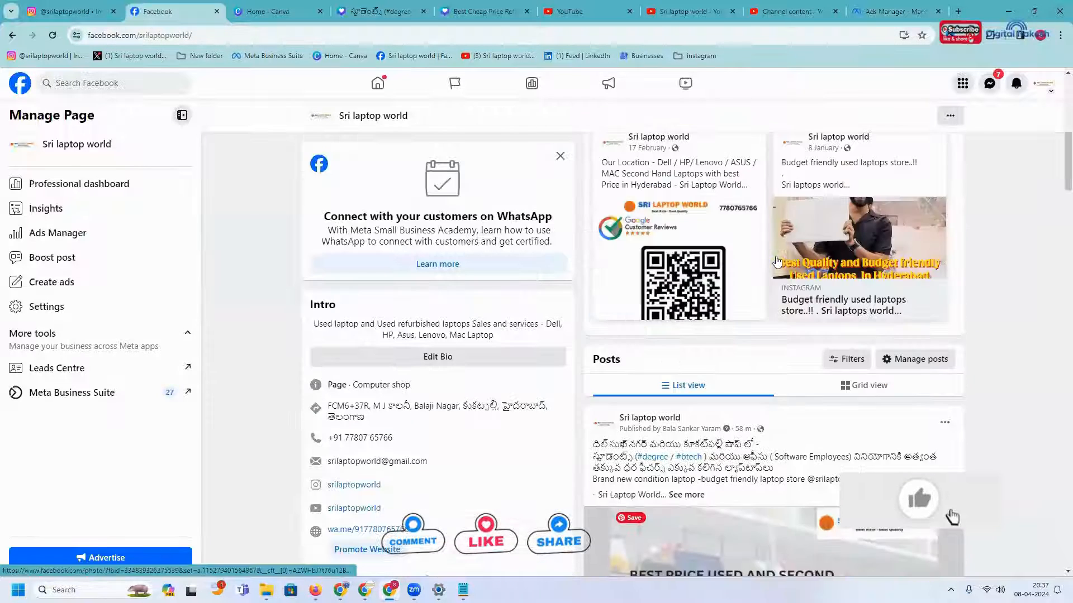
click(886, 219)
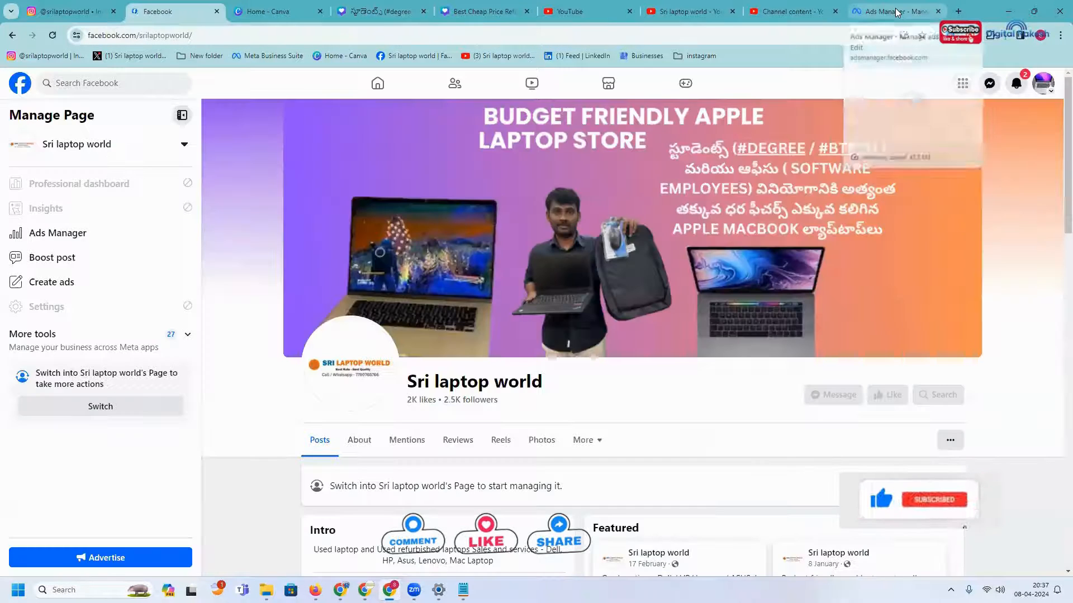
click(894, 11)
Set the ad setup to Use existing post and choose the Facebook feed video post of 8 Apr 2024 as the creative.
scroll(643, 322, down, 1)
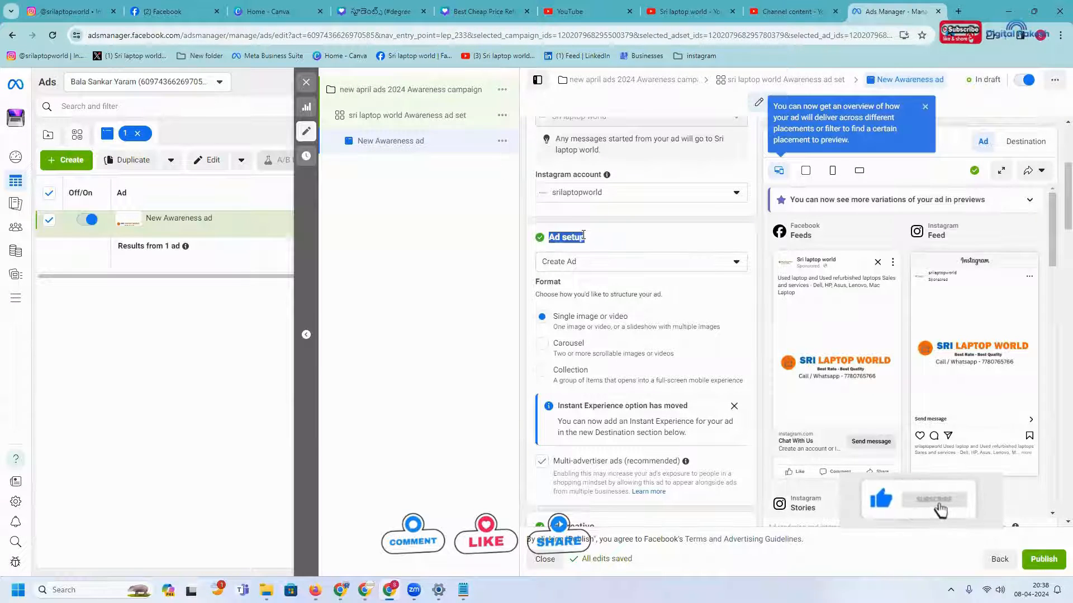
click(578, 268)
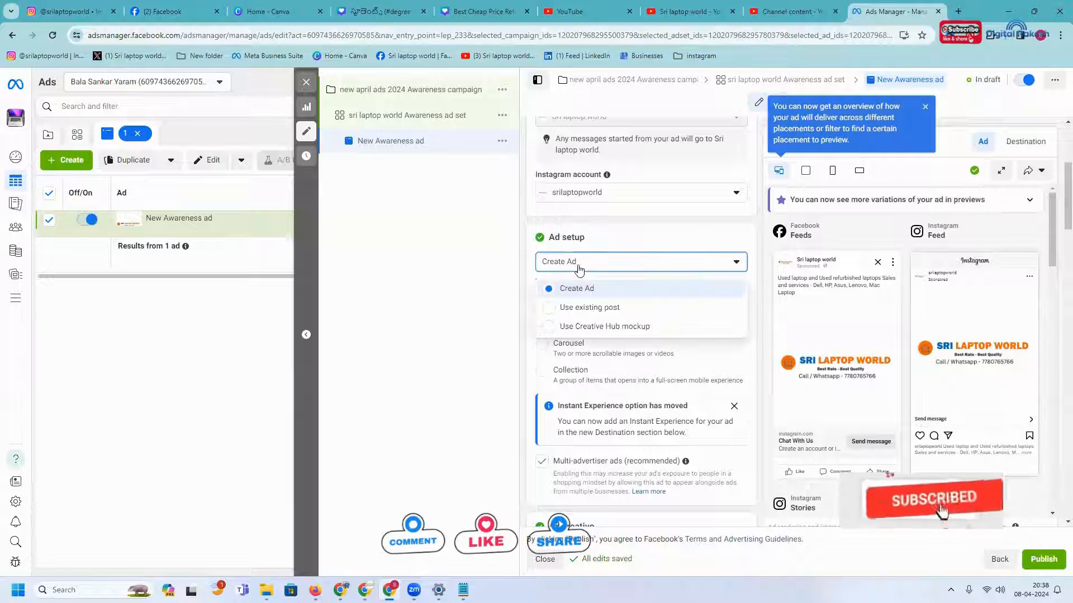
click(584, 308)
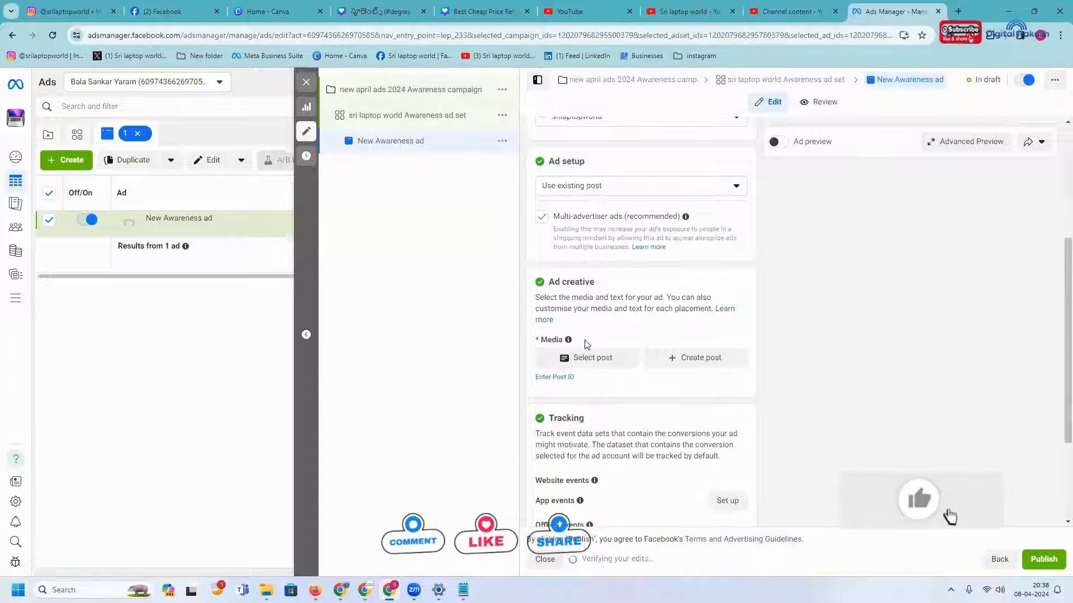
click(586, 358)
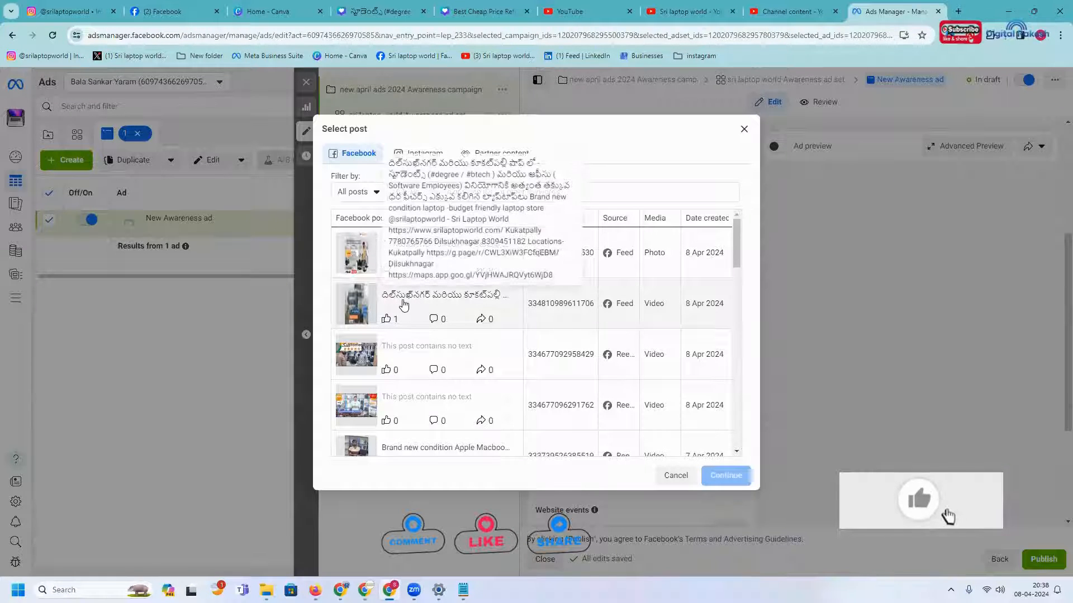
click(404, 305)
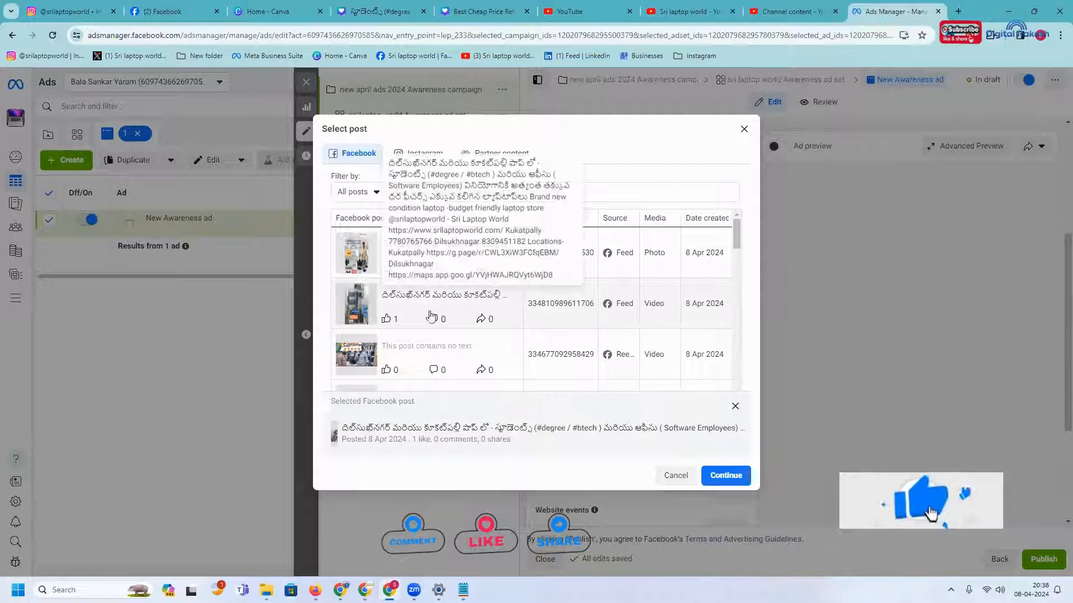
click(726, 476)
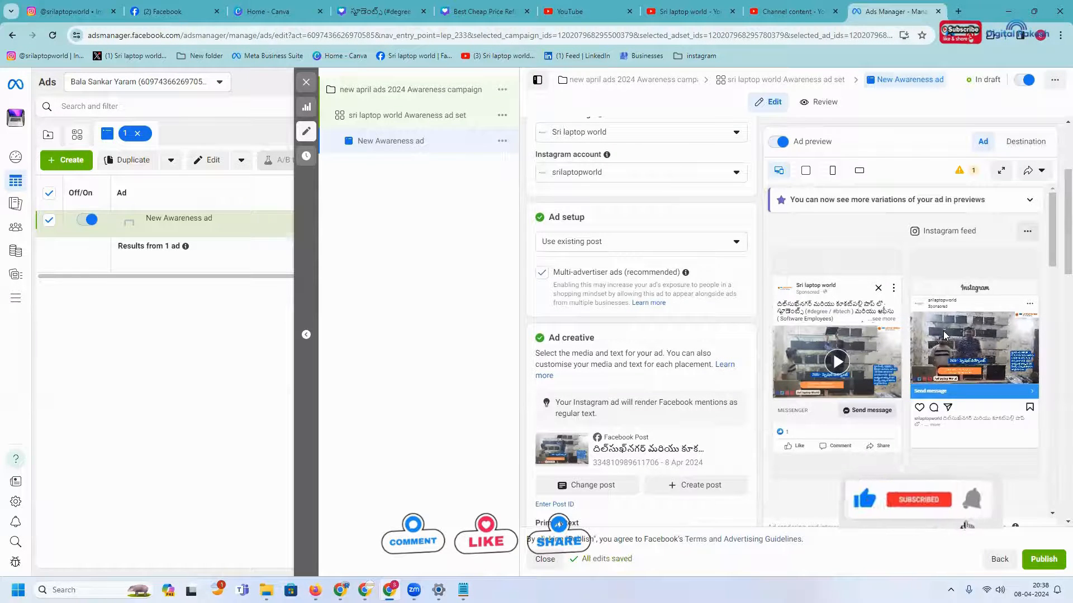
Examine how the selected post appears across the Facebook and Instagram placements, including in the Advanced preview.
click(1028, 232)
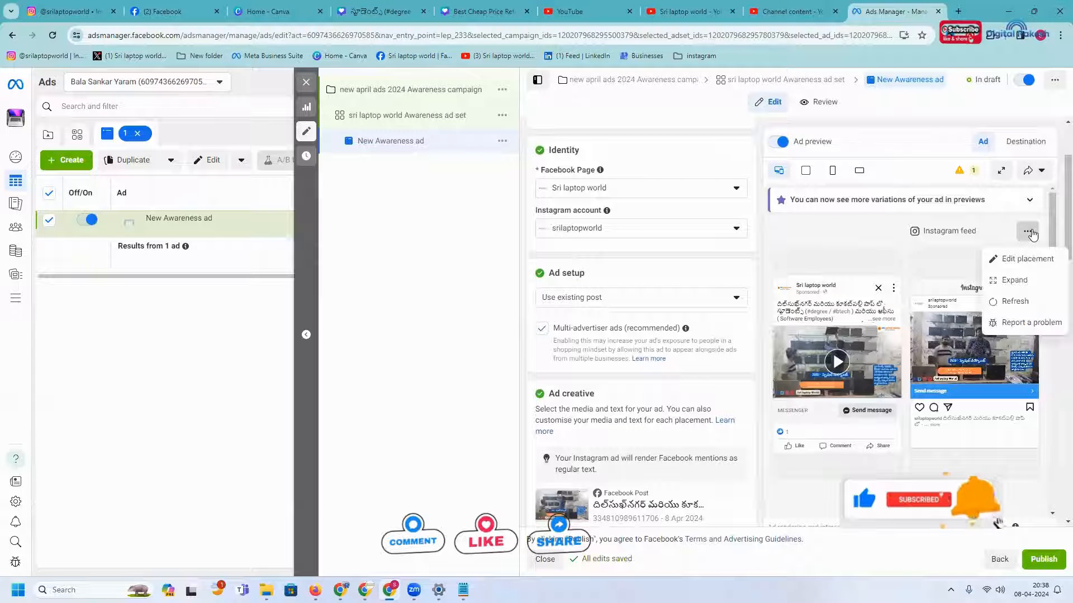
click(980, 470)
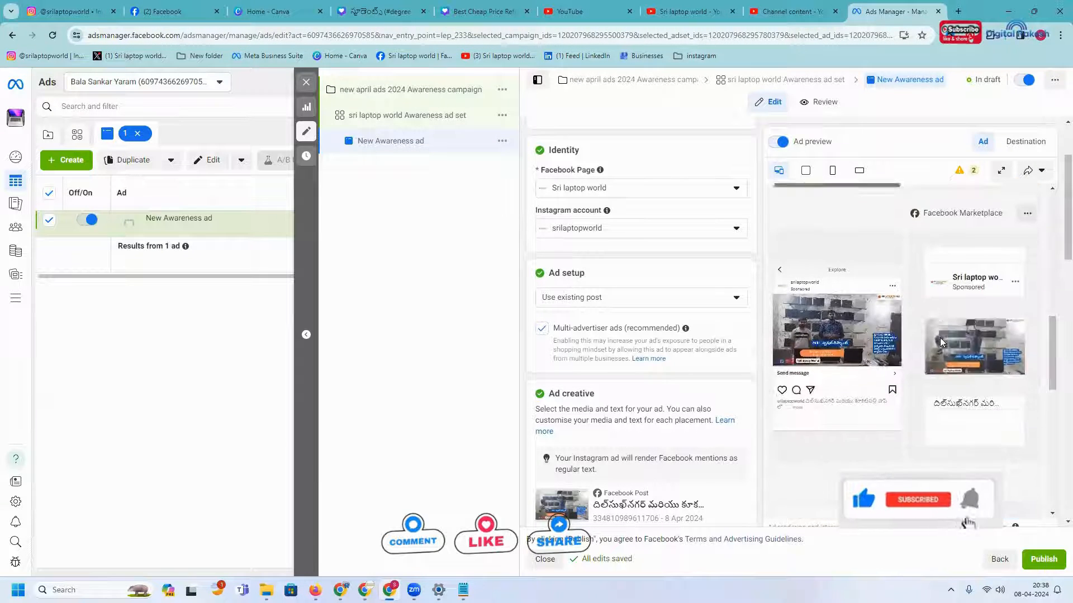
scroll(940, 339, down, 5)
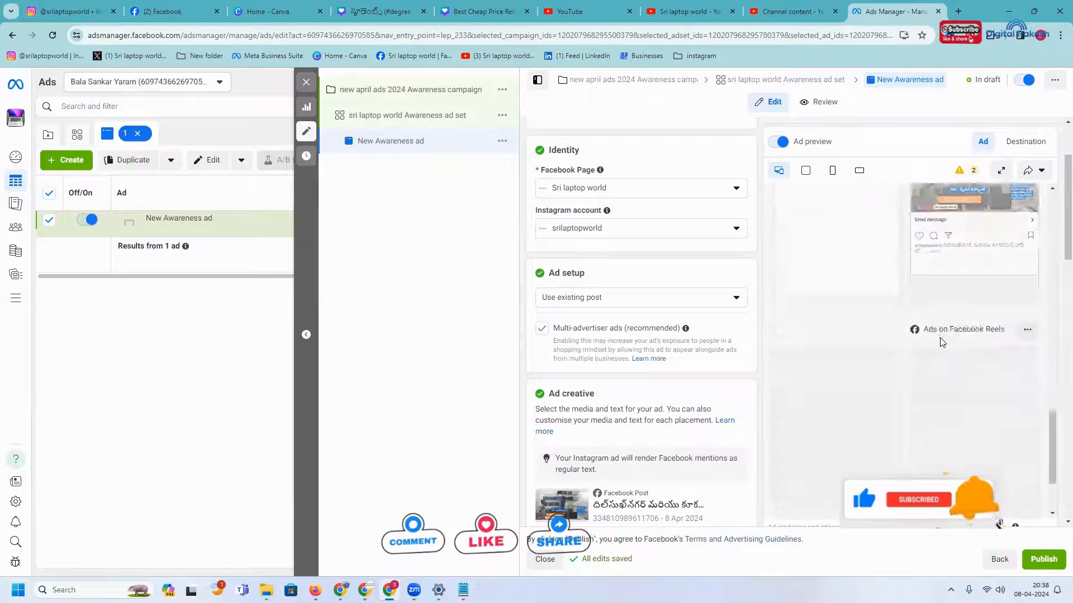
scroll(941, 339, down, 5)
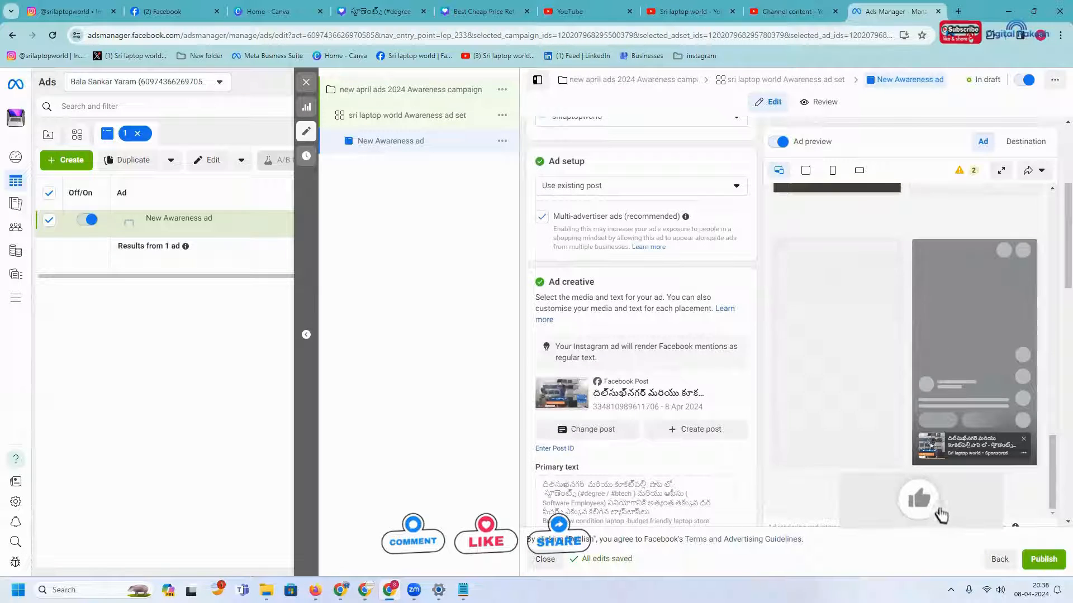
click(921, 501)
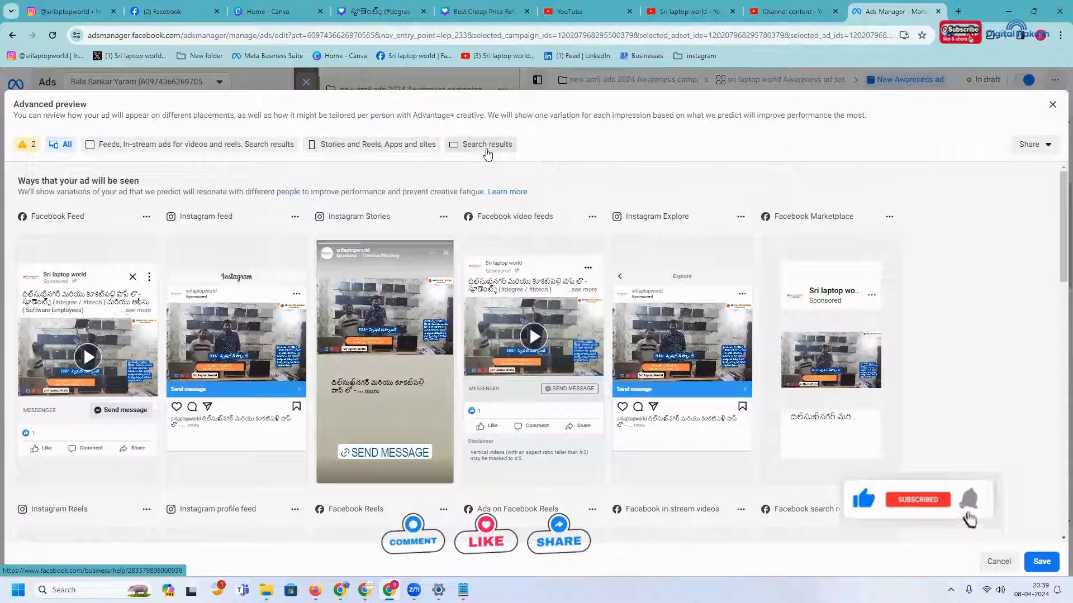
scroll(634, 291, down, 3)
scroll(634, 292, down, 5)
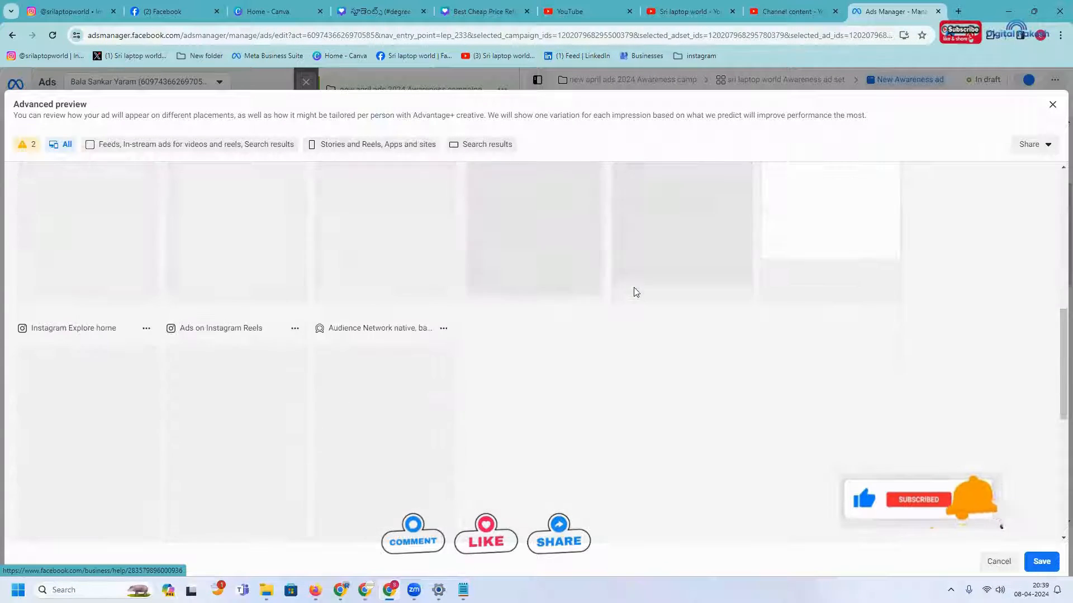
click(1052, 106)
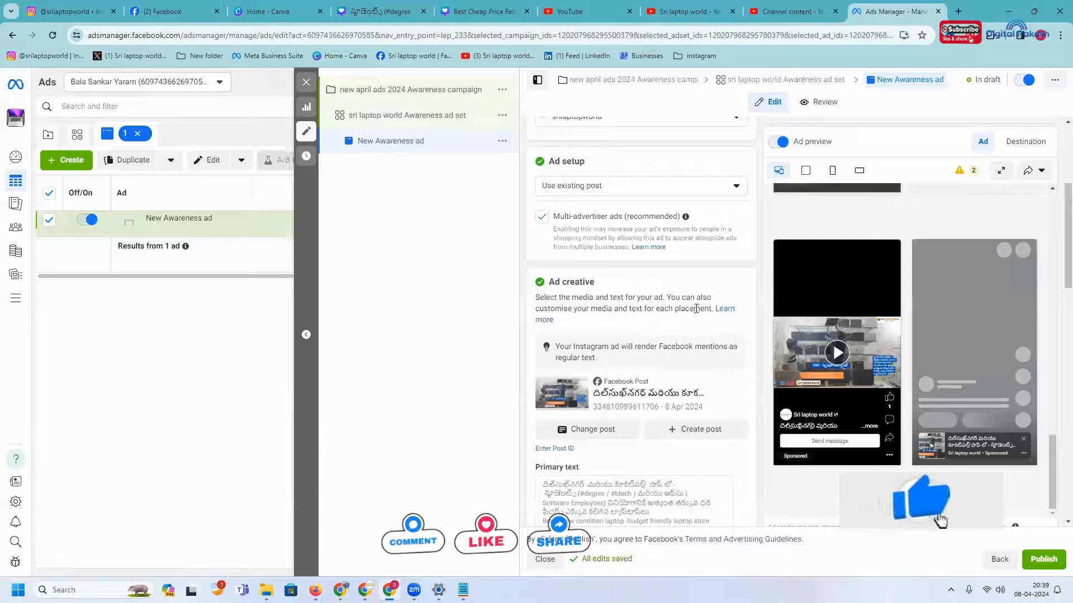
Change the post's call to action to Send WhatsApp message and save it.
scroll(696, 309, down, 10)
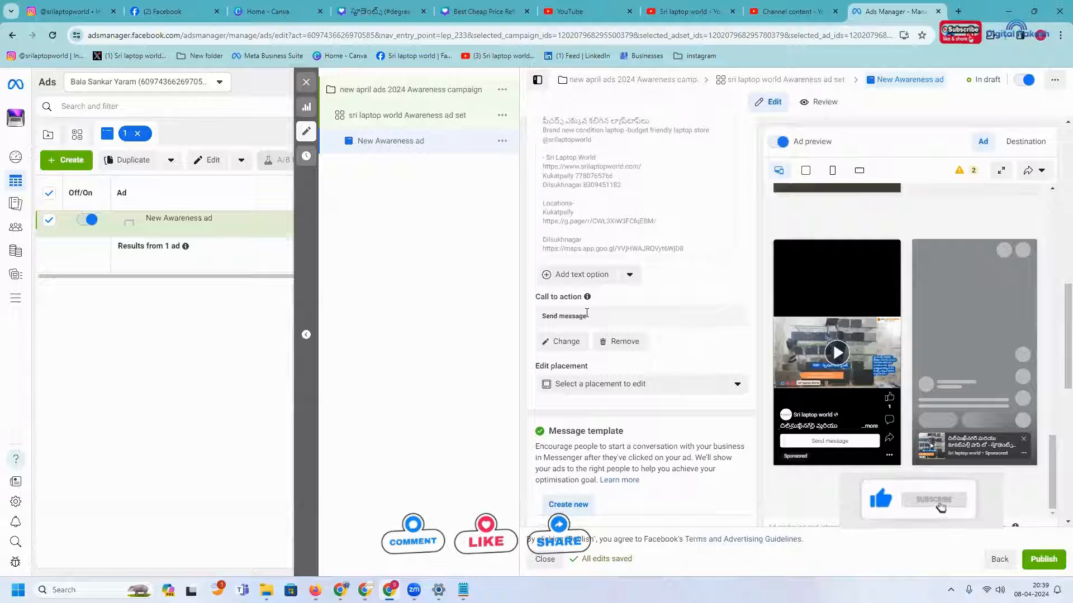
click(575, 342)
click(534, 263)
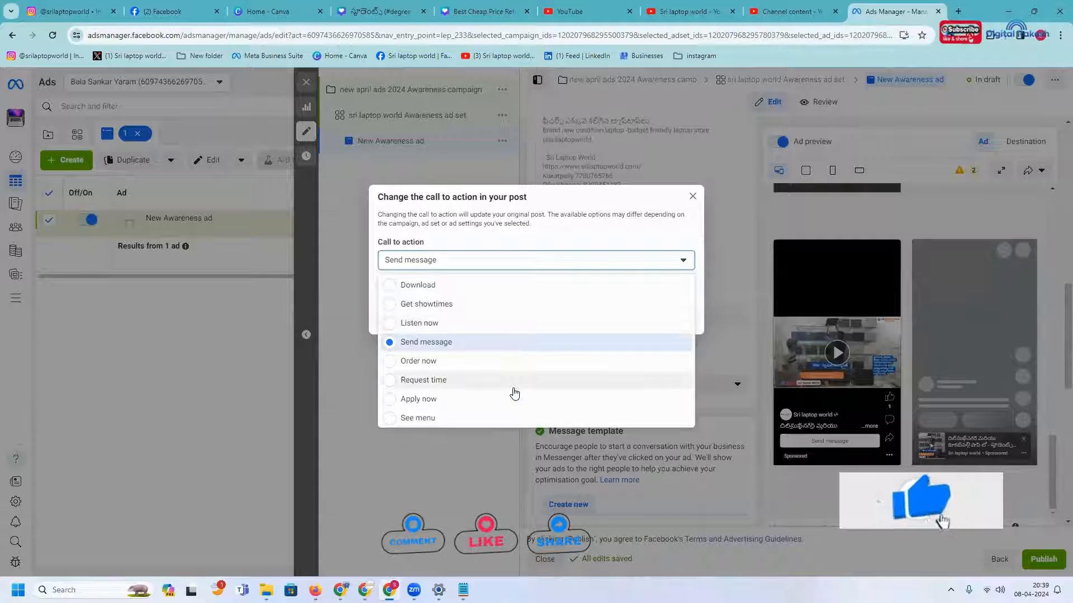
scroll(510, 386, down, 3)
scroll(505, 357, down, 1)
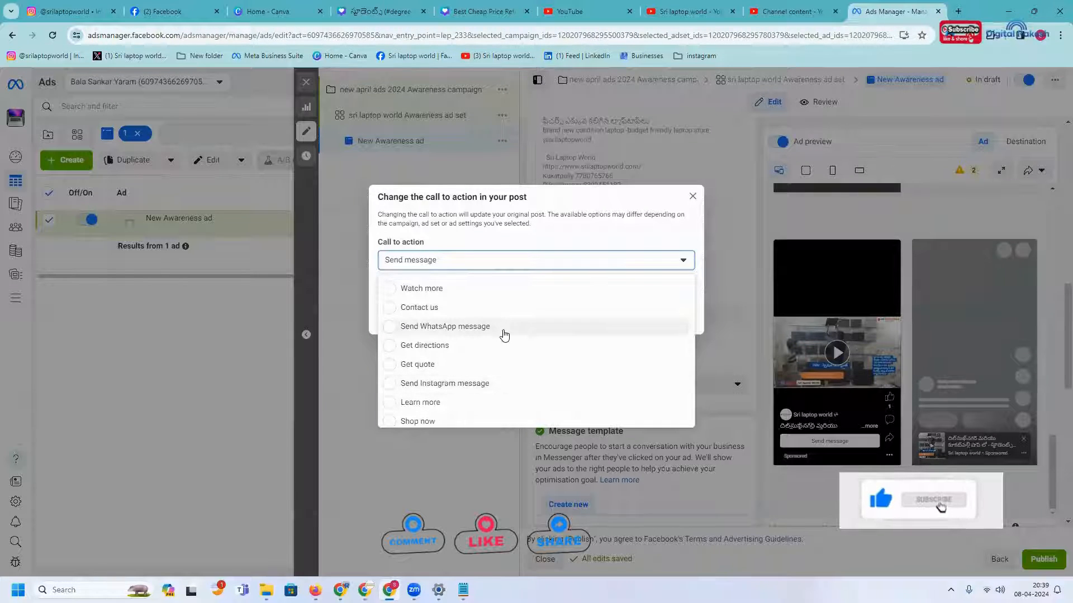
click(504, 333)
click(648, 423)
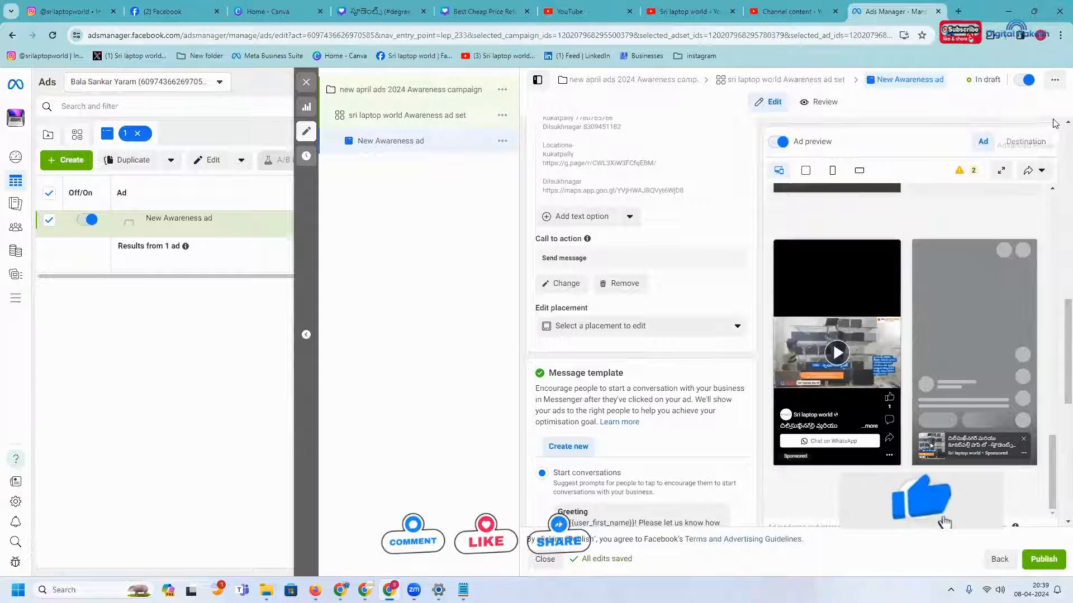
Check the WhatsApp call to action in the Advanced preview and look over the ad's message template and primary text.
click(1000, 170)
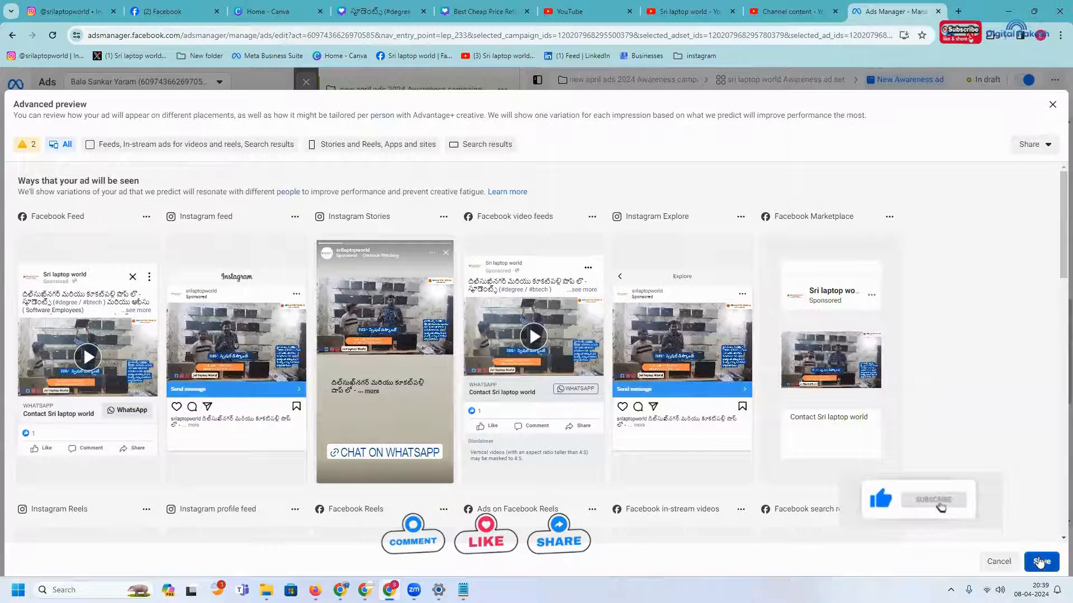
click(1053, 107)
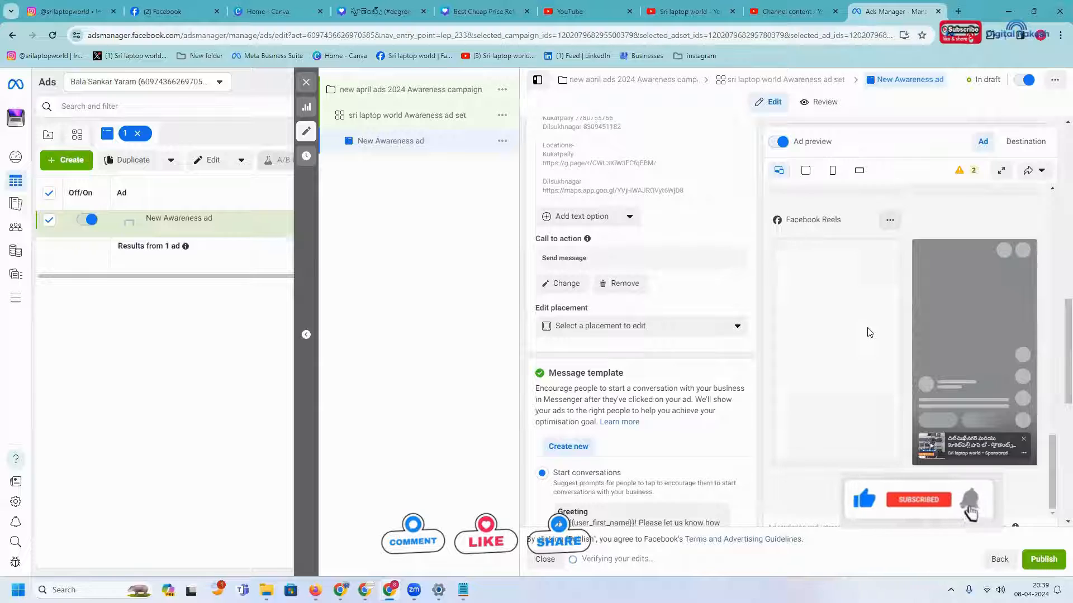
scroll(723, 292, down, 2)
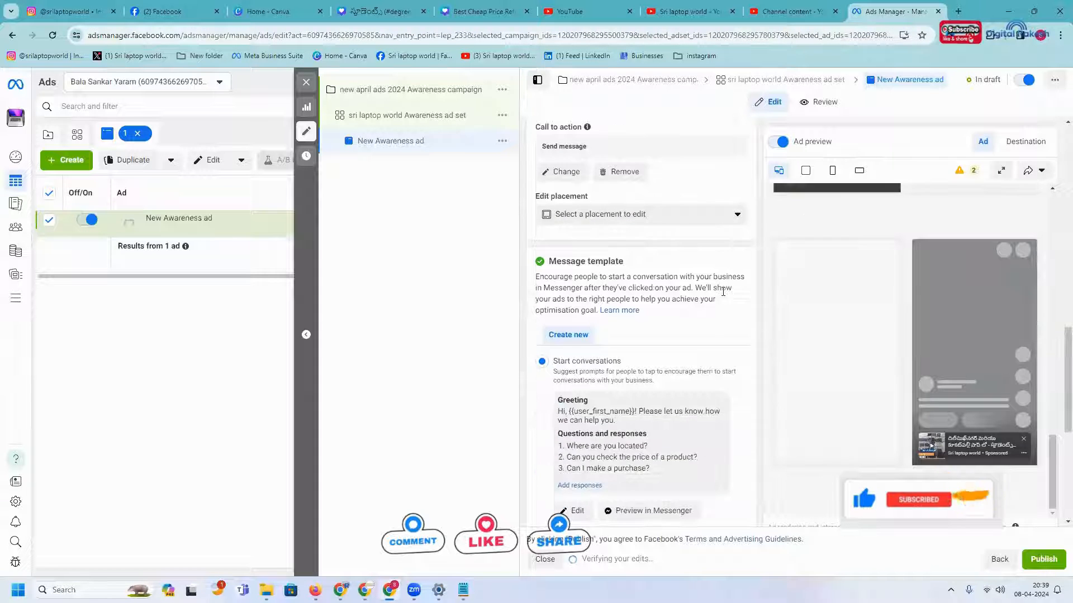
scroll(755, 288, up, 6)
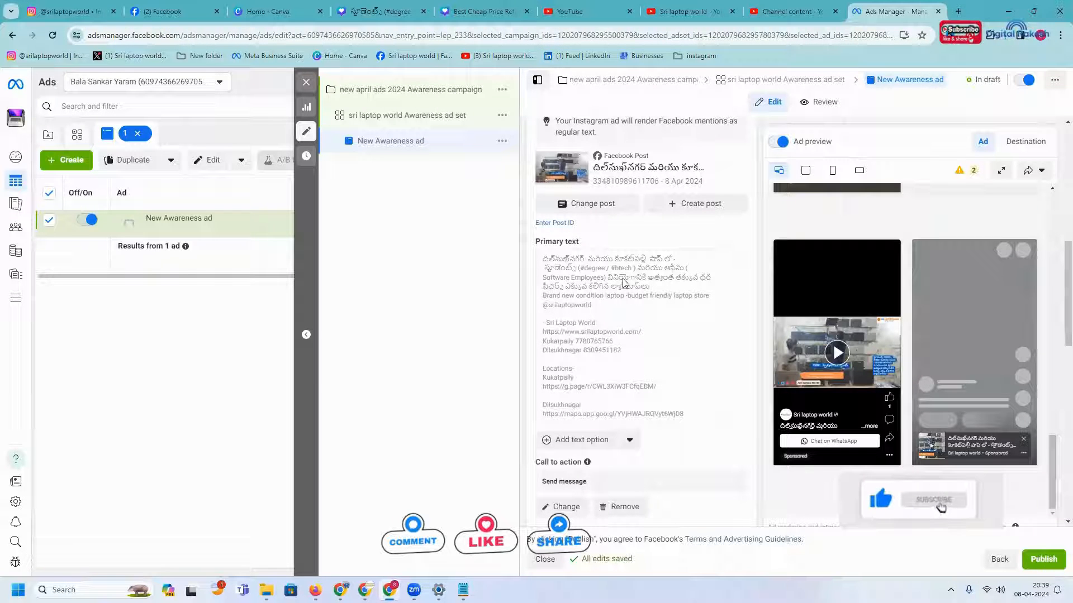
Check the call to action under the original video post on the Sri laptop world Facebook page and return to Ads Manager.
click(166, 17)
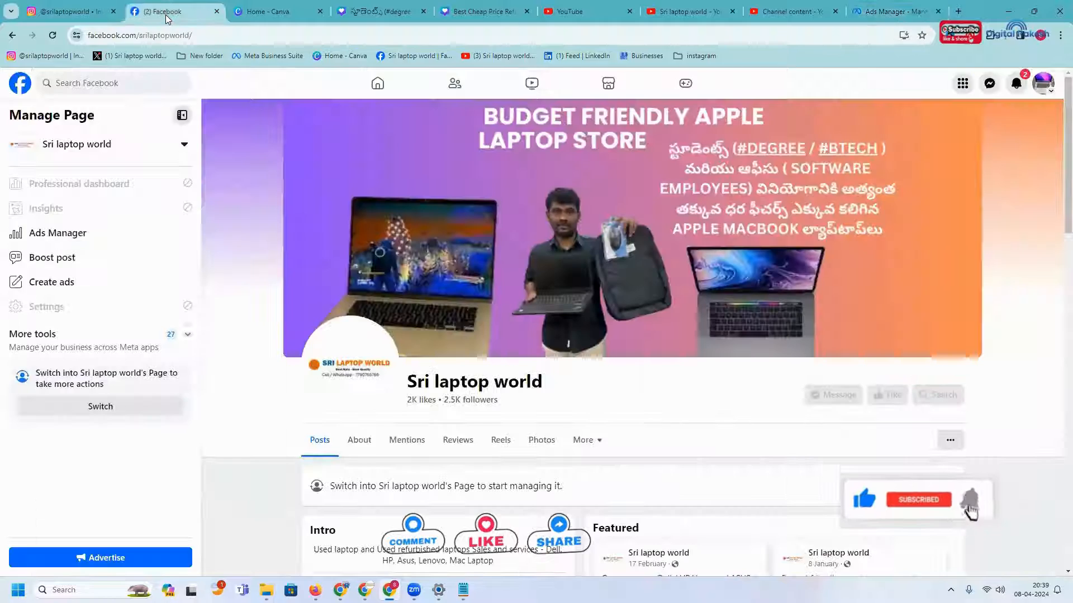
scroll(476, 242, down, 10)
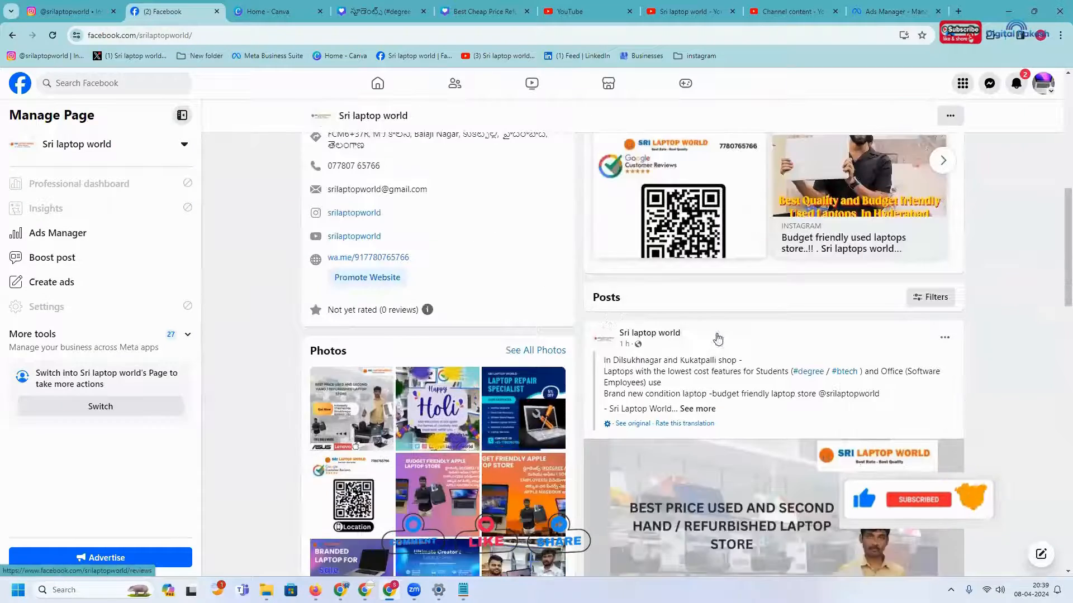
scroll(745, 444, down, 9)
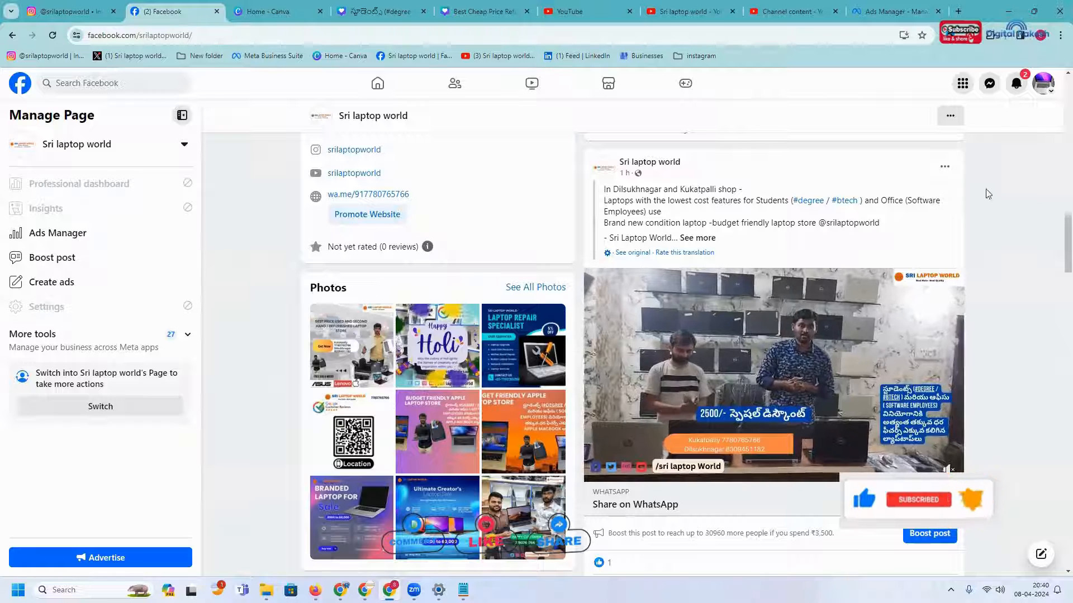
click(897, 12)
Review the message template, tracking settings, delivery warning and placement previews, and publish the ad.
scroll(852, 269, down, 10)
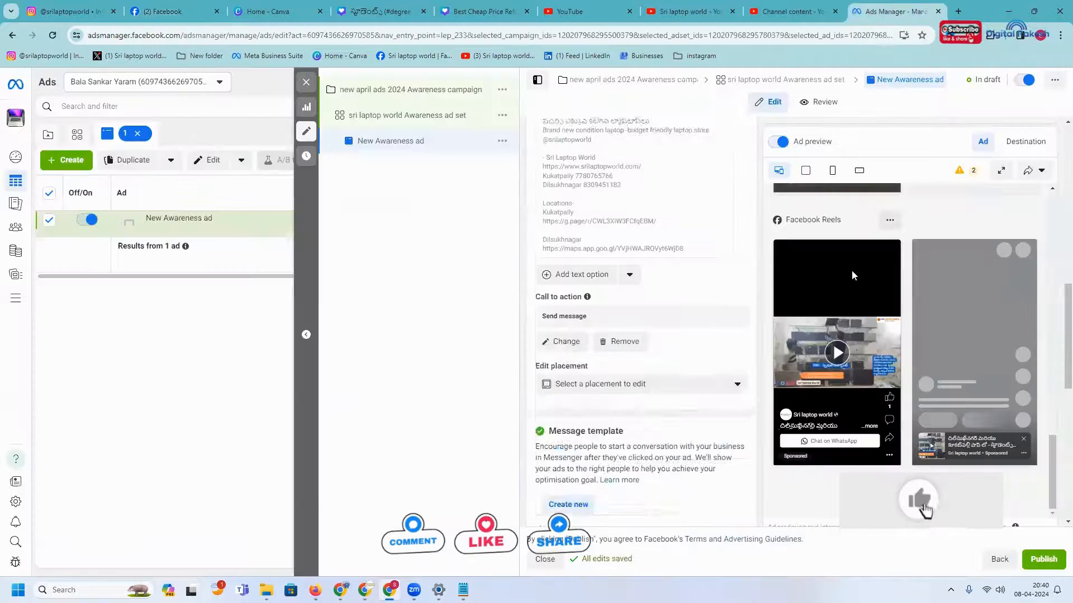
scroll(882, 317, down, 2)
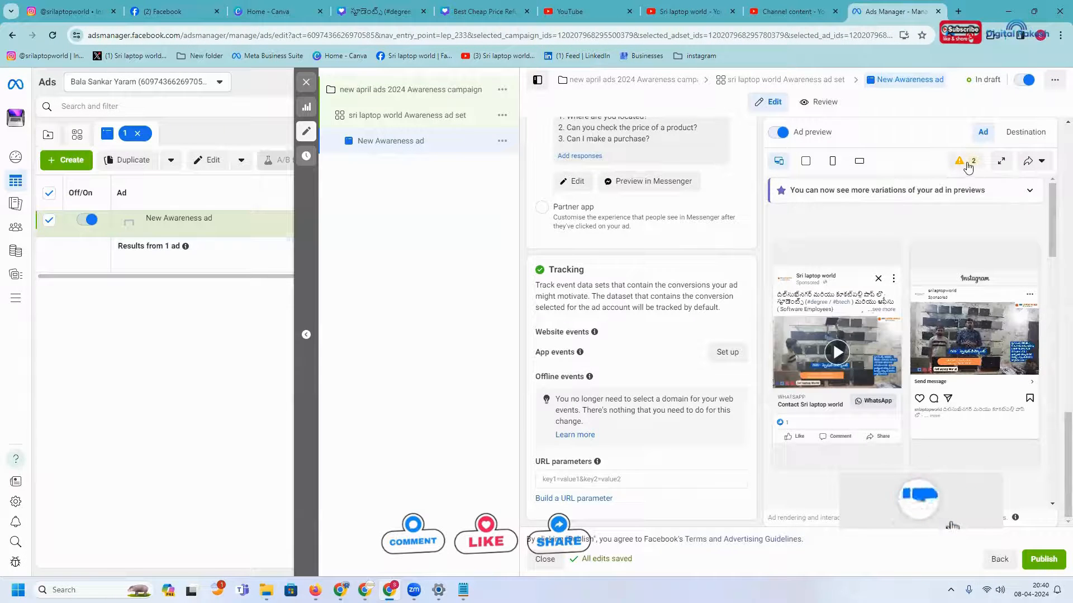
mouse_move(968, 166)
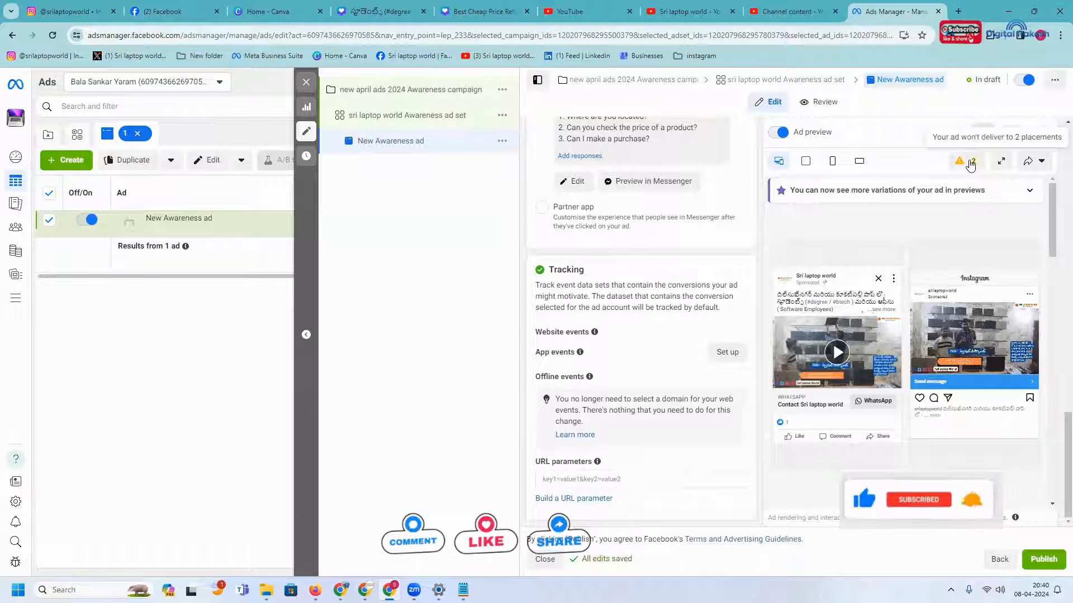
scroll(971, 319, down, 5)
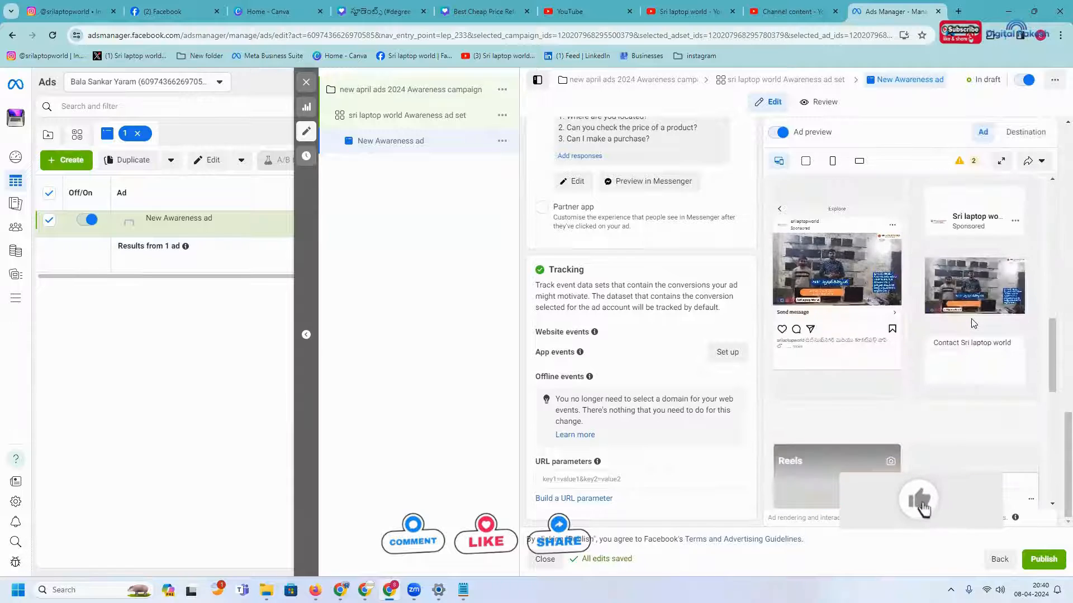
scroll(974, 323, down, 4)
scroll(973, 323, down, 3)
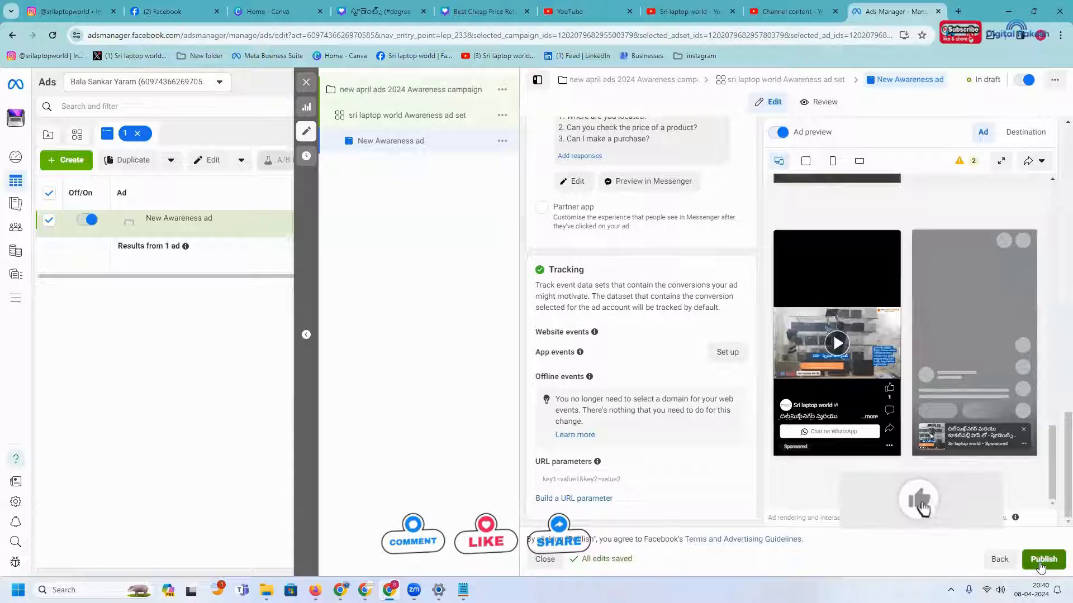
click(1040, 560)
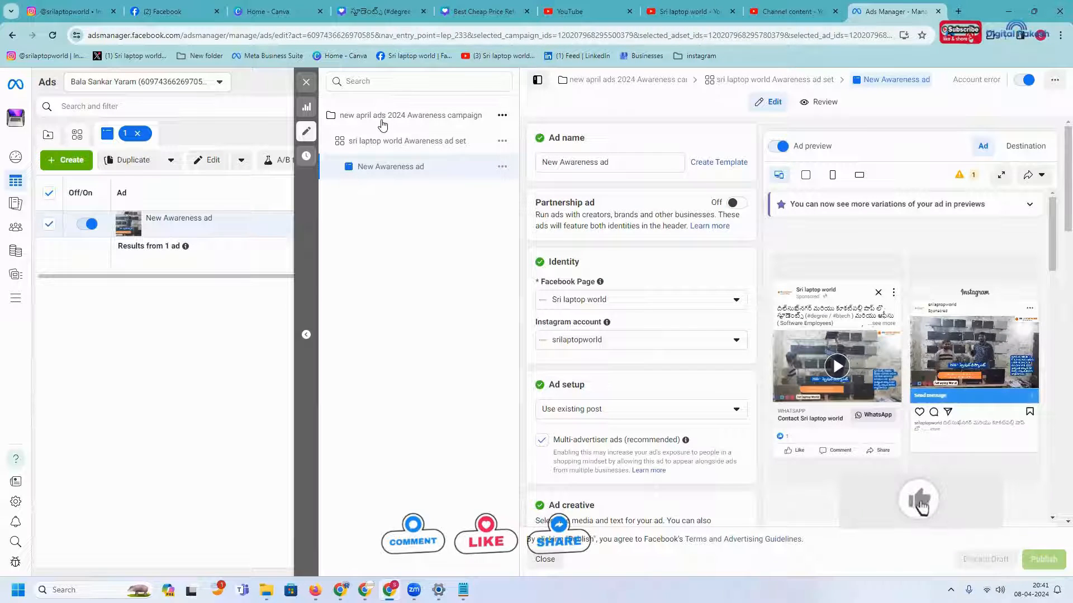
Look over the published ad, go back to the campaigns list and open Billing & payments.
scroll(636, 350, down, 3)
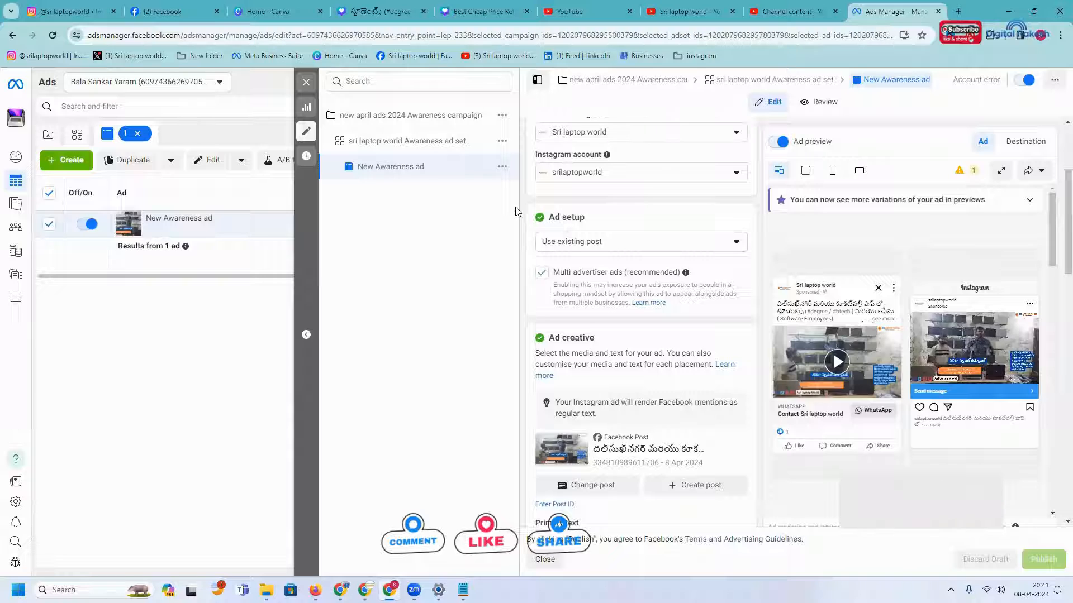
click(306, 82)
click(270, 140)
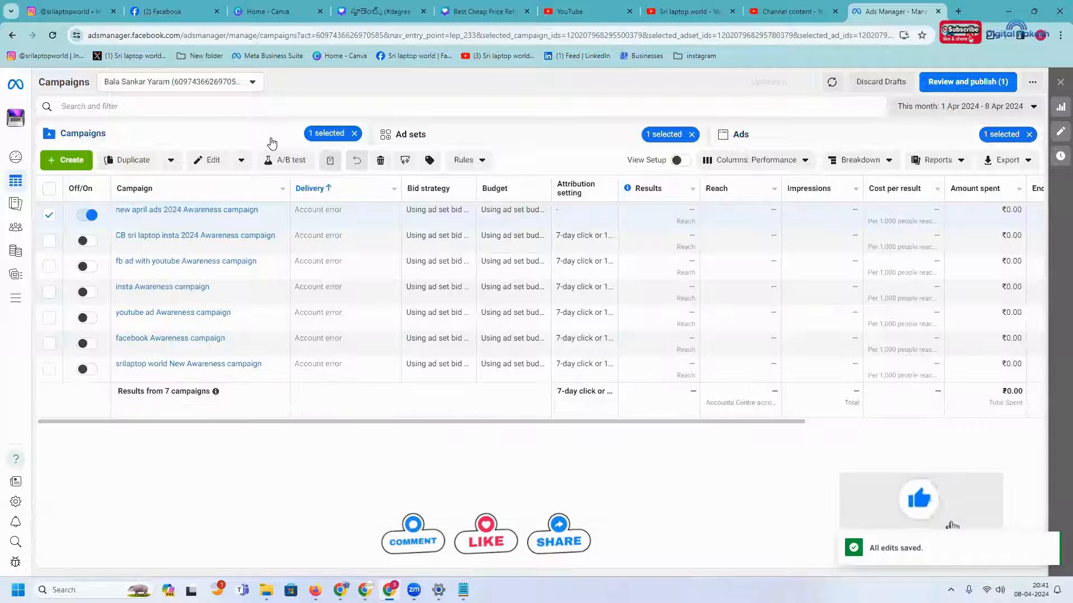
click(19, 257)
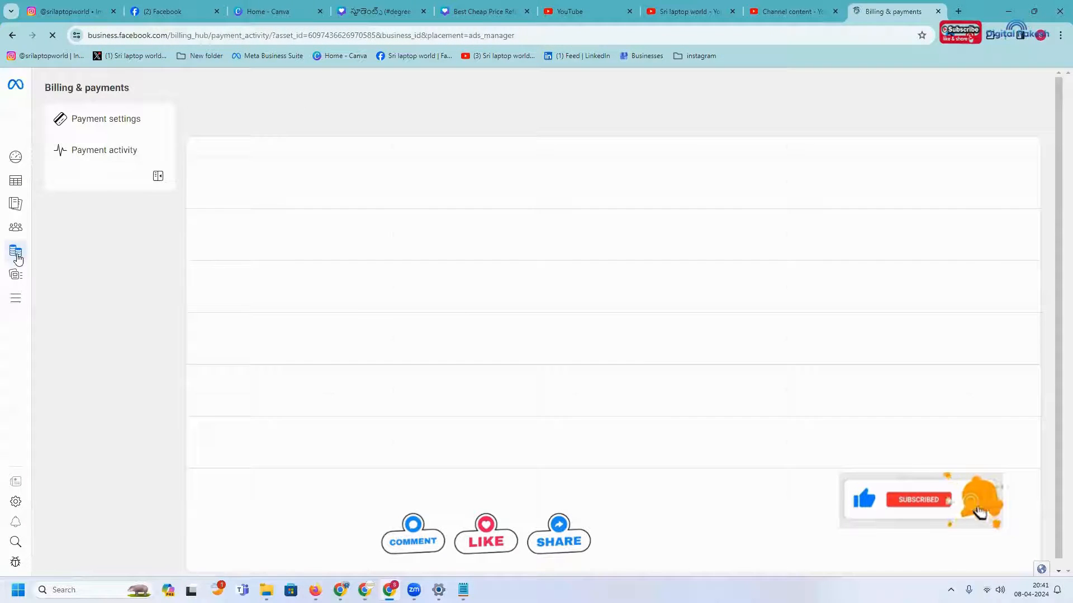
Add ₹100 of prepaid funds to the ad account with UPI as the payment method and complete the payment.
click(162, 12)
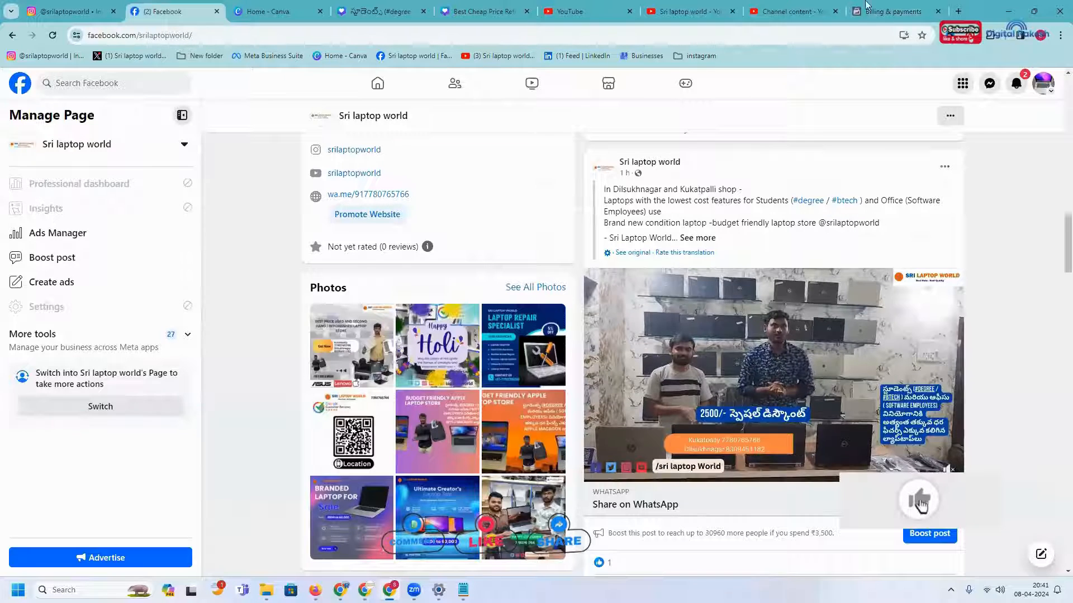
click(893, 11)
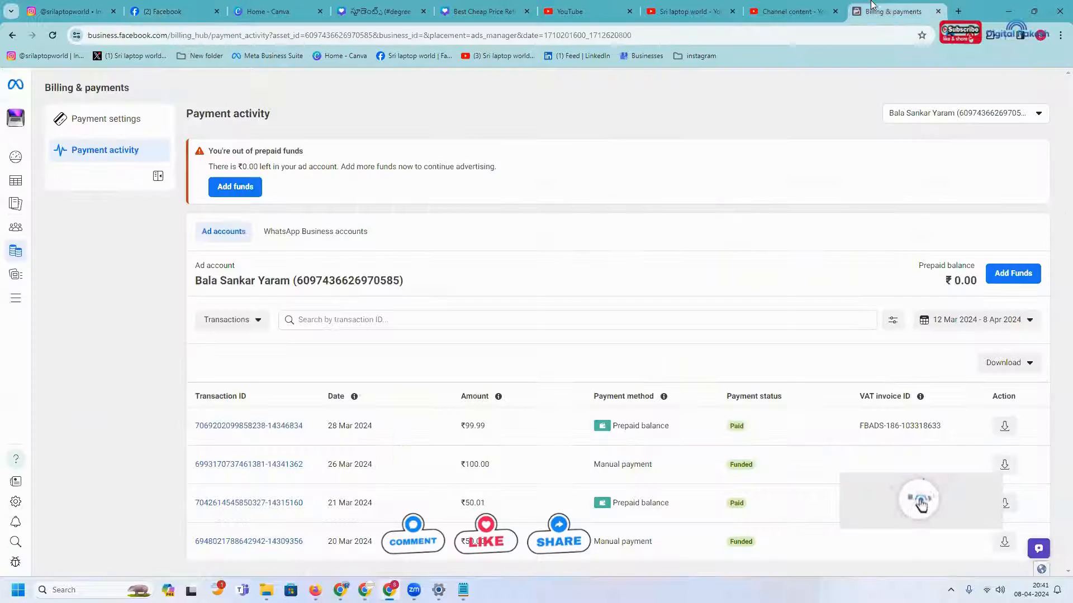
click(1013, 275)
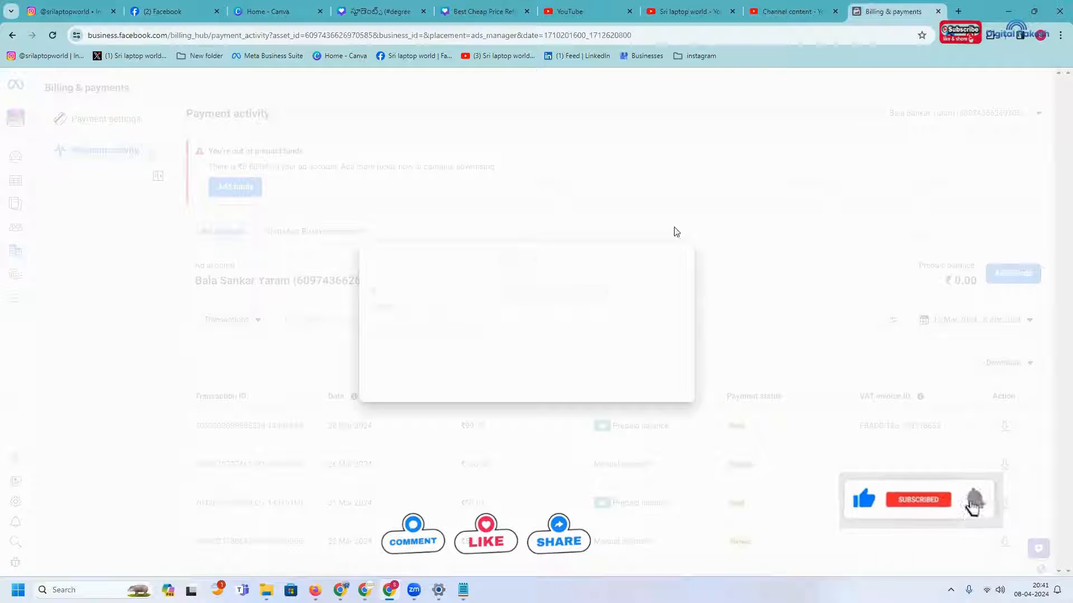
triple_click(437, 287)
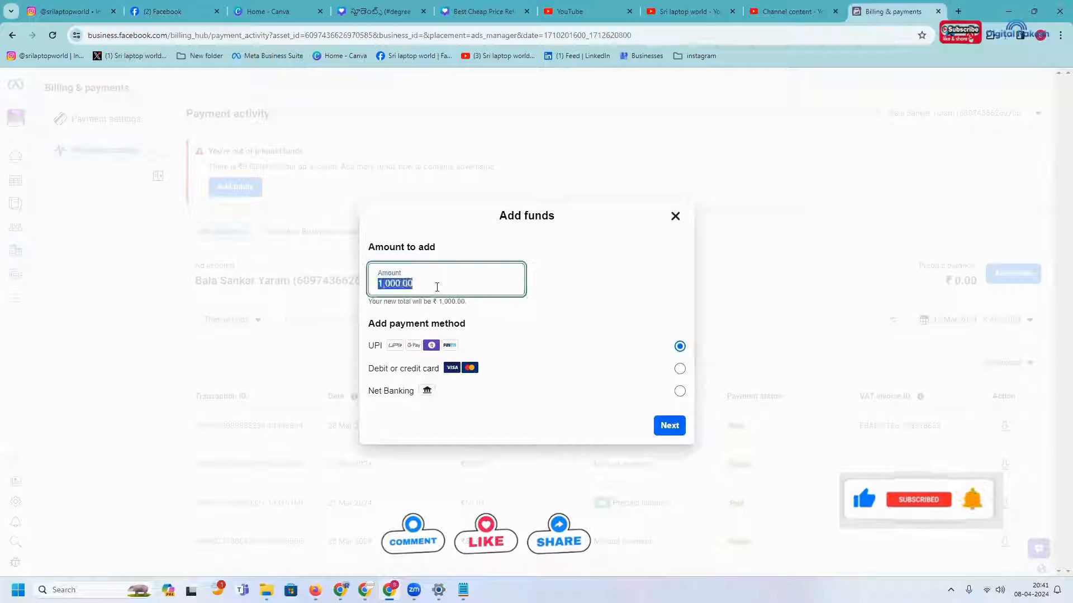
text(100)
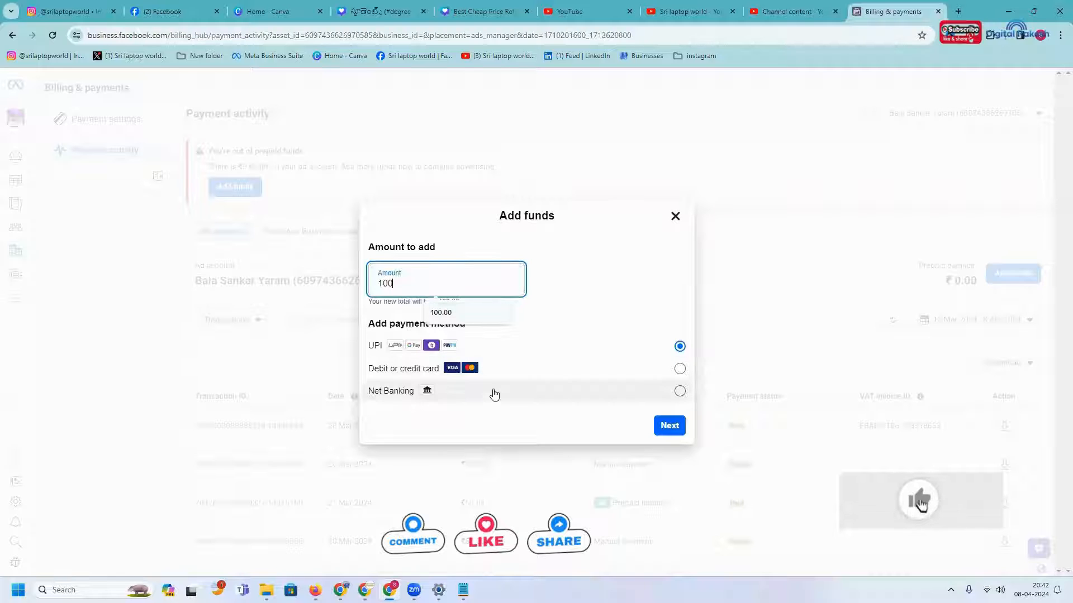
click(512, 352)
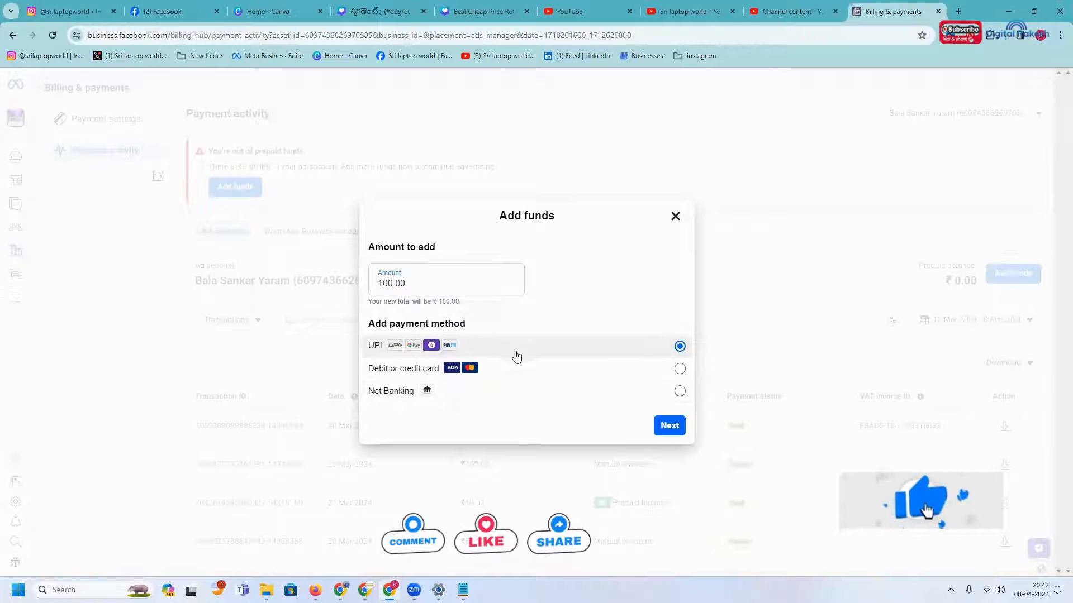
click(668, 427)
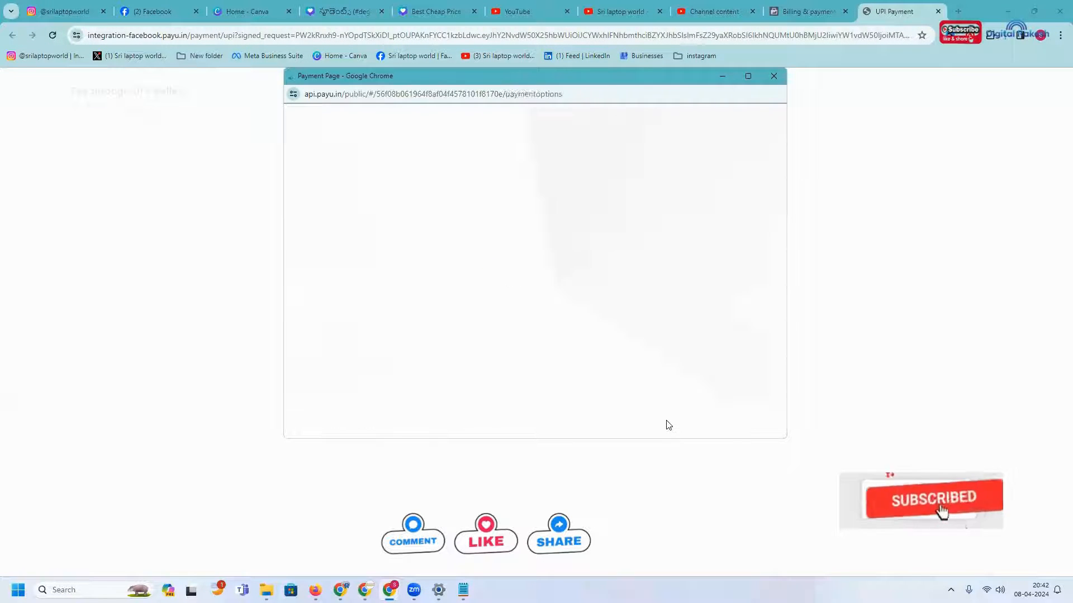
click(715, 200)
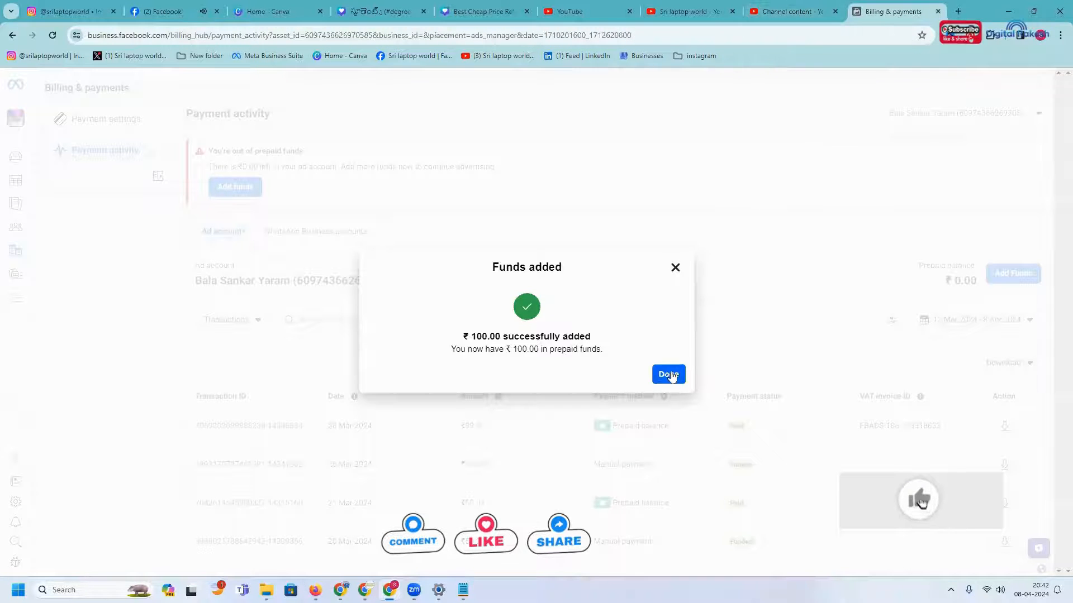
click(671, 373)
Return to the campaigns list in Ads Manager and check the delivery status of the new april ads 2024 Awareness campaign.
click(779, 19)
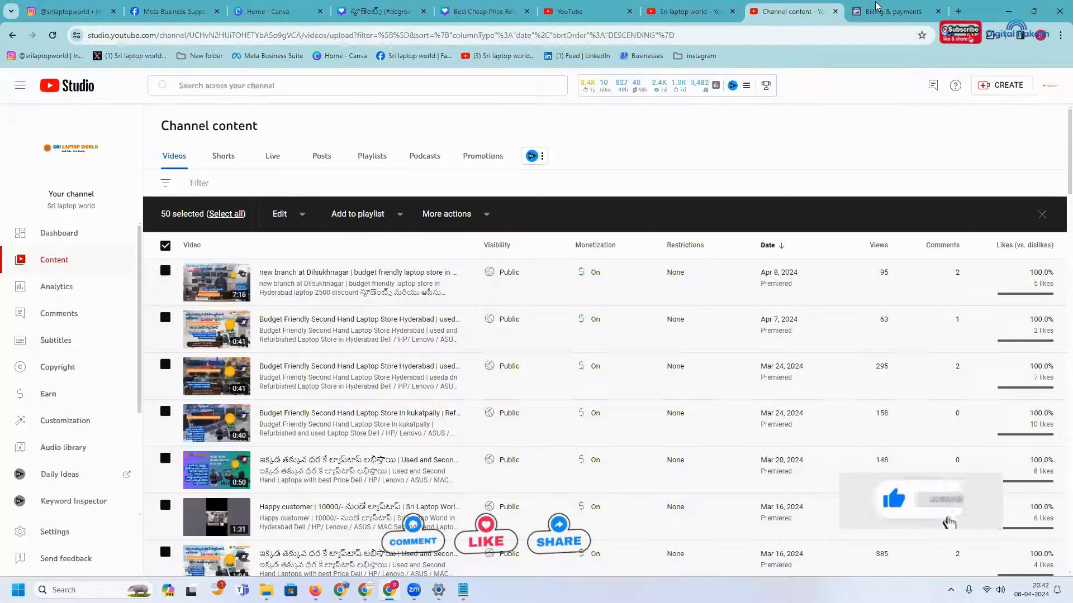
click(878, 10)
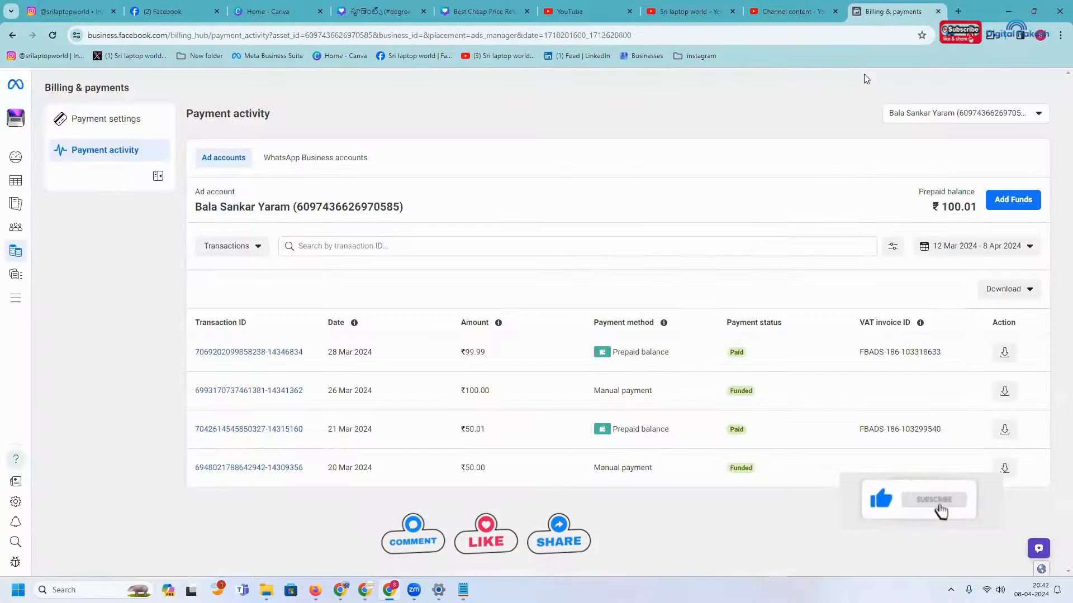
click(22, 184)
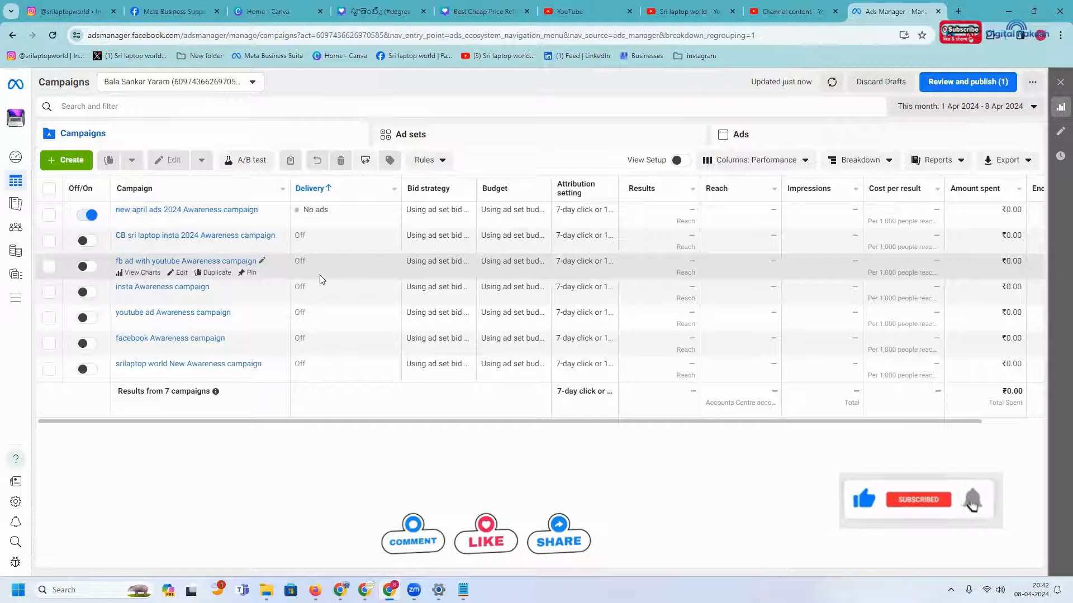
double_click(311, 210)
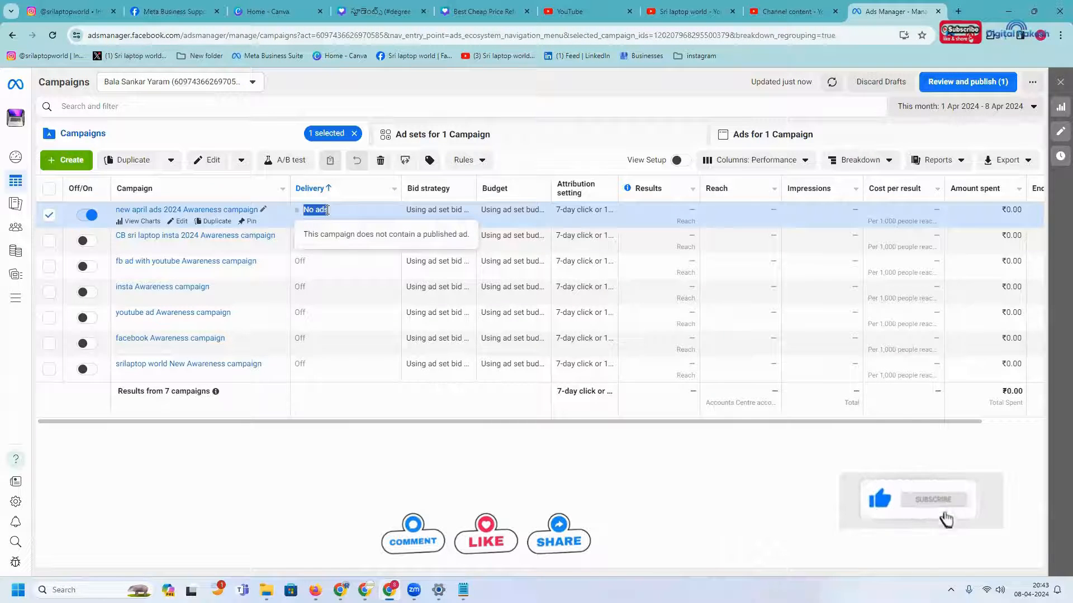
Switch to the Sri laptop world Facebook page, read the Meta Business Support chat and look over the video post's WhatsApp call to action.
click(162, 11)
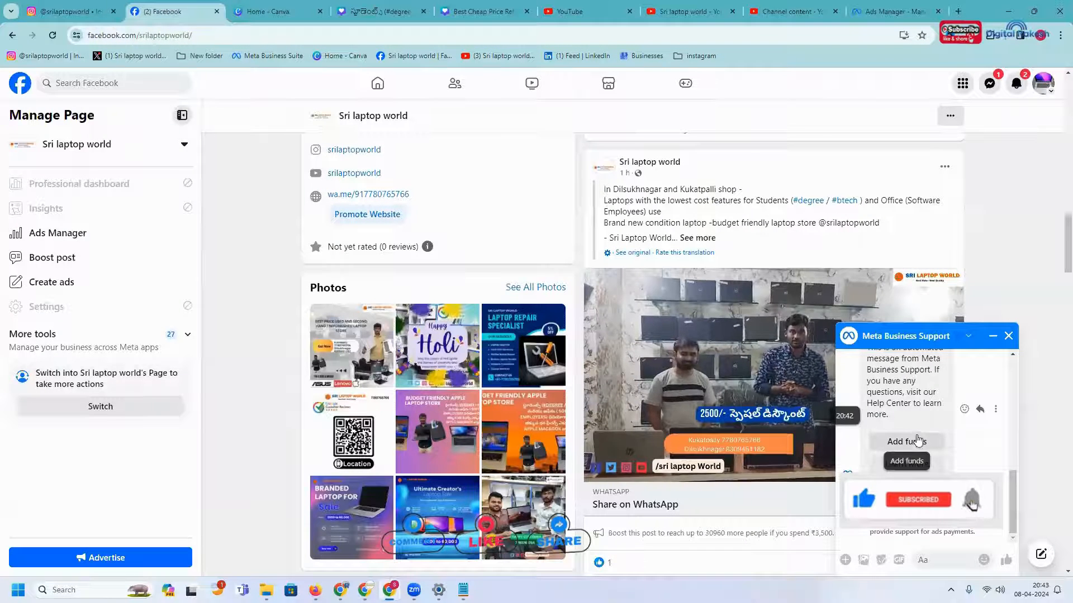
scroll(911, 414, down, 3)
scroll(914, 419, down, 1)
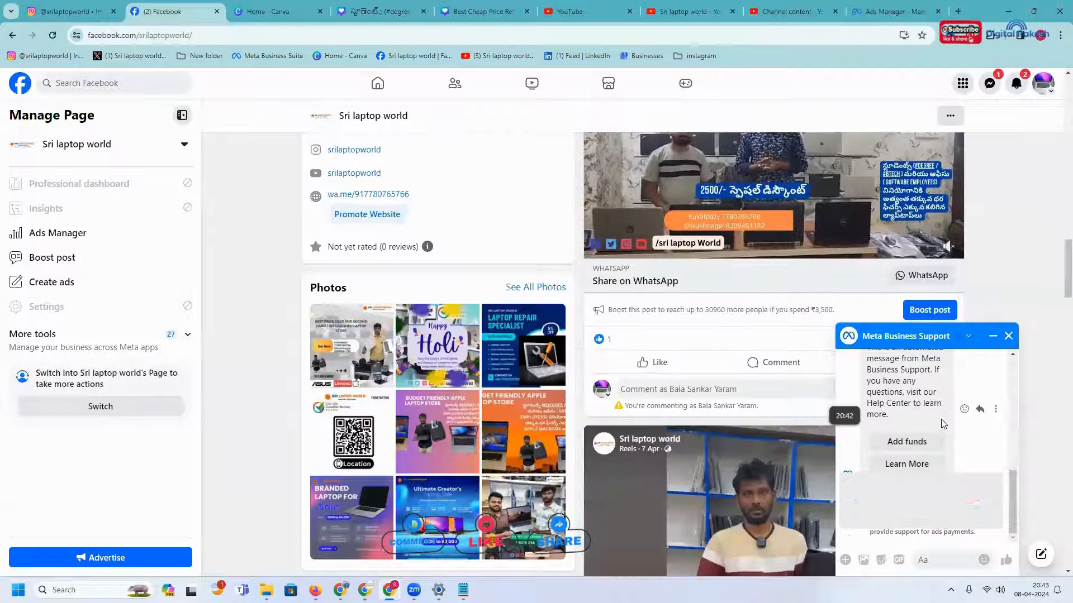
scroll(927, 422, up, 2)
scroll(943, 423, up, 2)
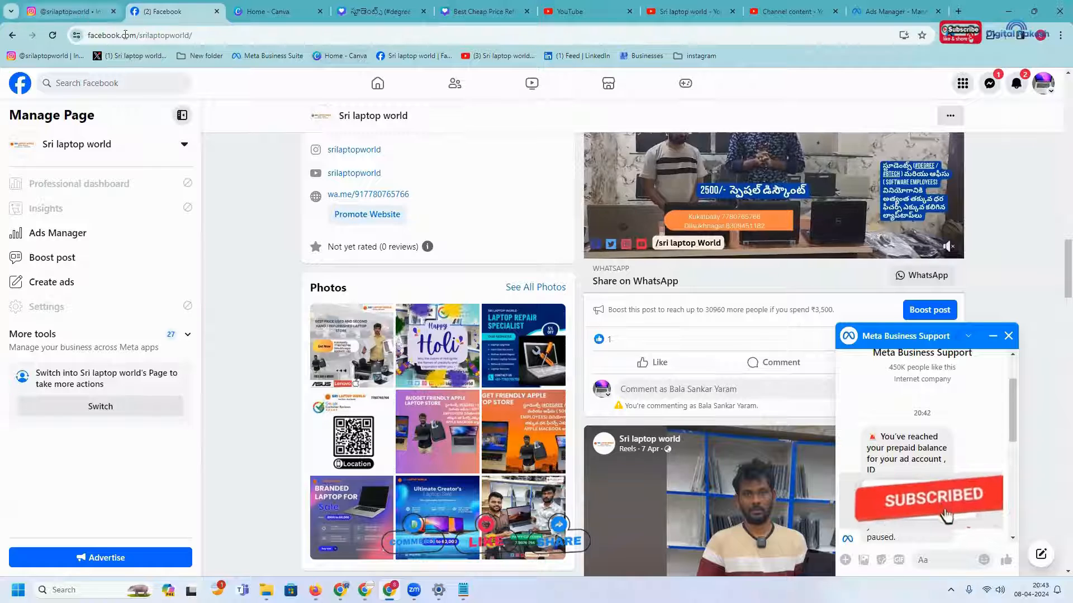
scroll(266, 208, up, 1)
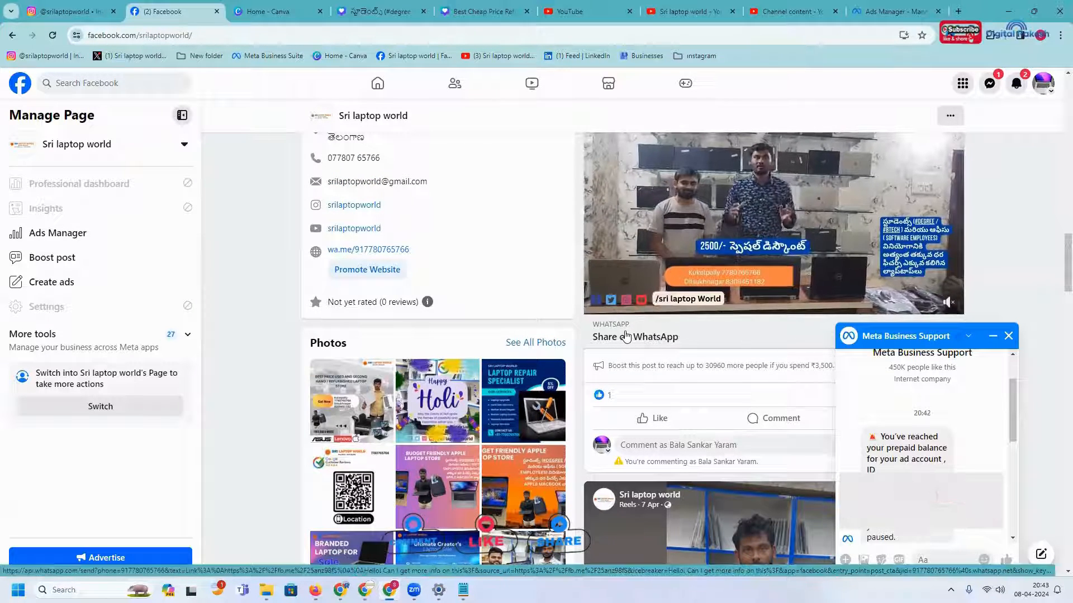
scroll(626, 336, up, 2)
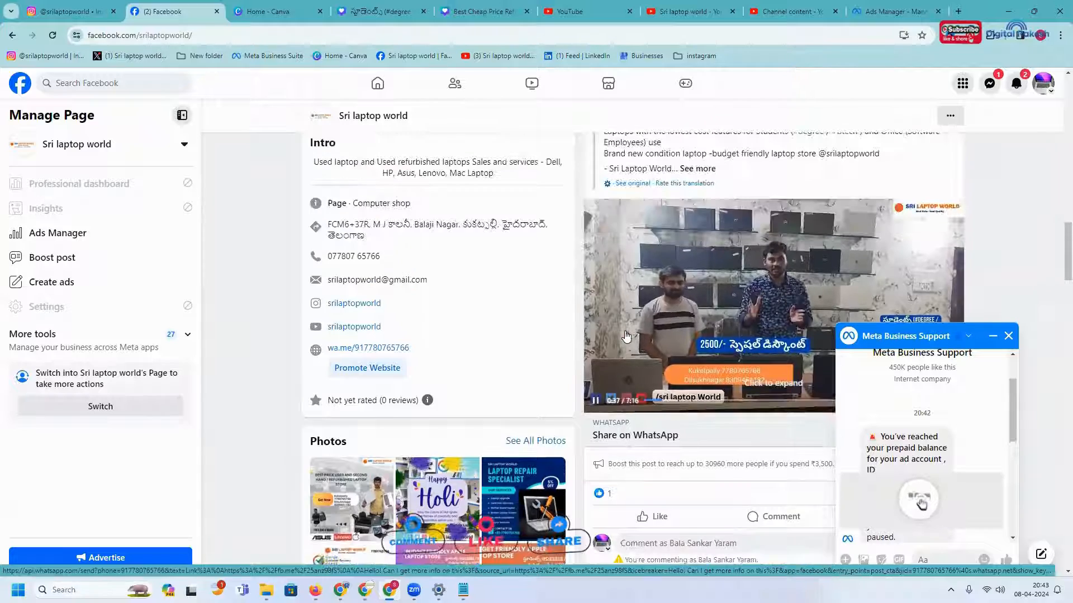